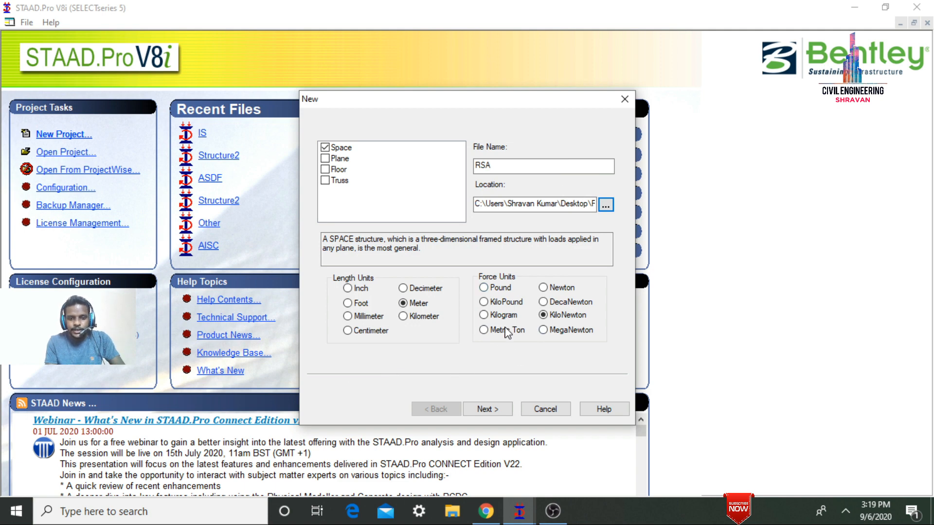
# Finish creating the space structure file RSA in meters and kilonewtons, with Add Beam as the starting task
pyautogui.click(478, 411)
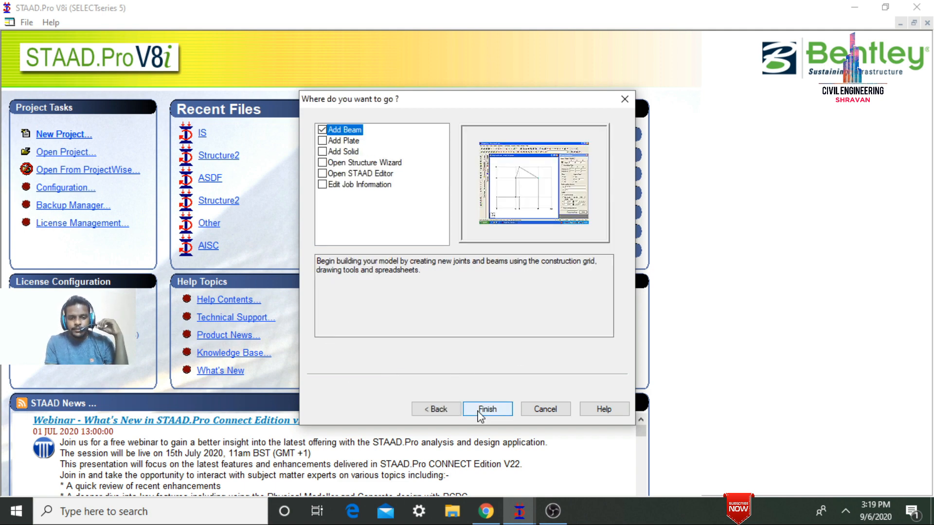
pyautogui.click(480, 412)
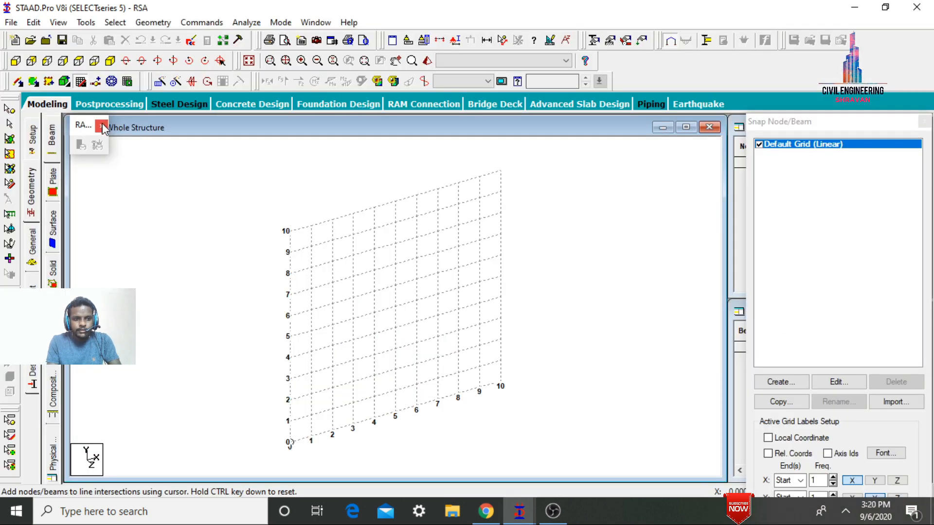
# Run the Structure Wizard and begin a Bay Frame from the Frame Models prototypes
pyautogui.click(15, 60)
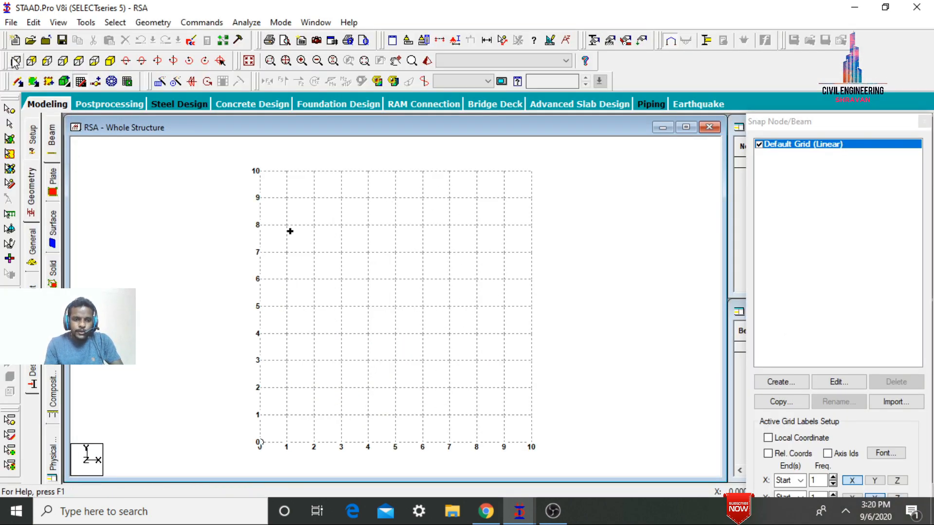
pyautogui.click(153, 22)
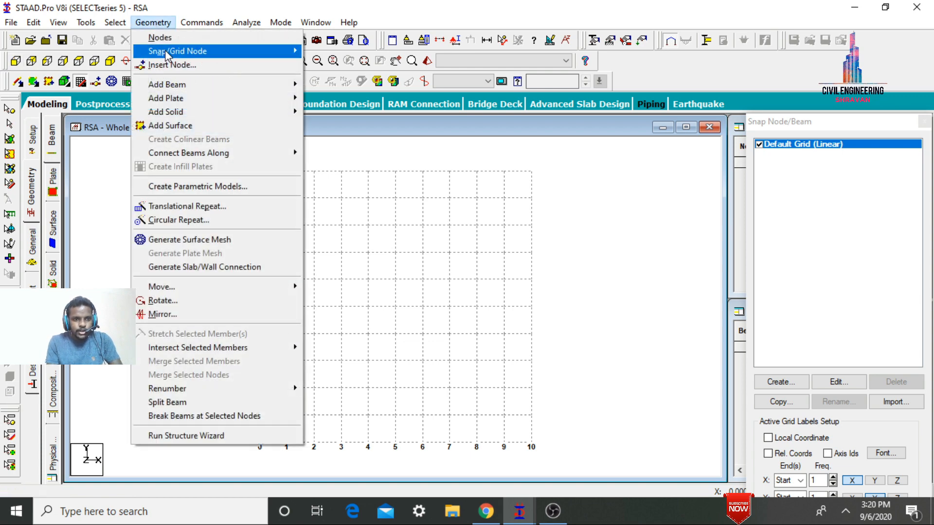
pyautogui.click(208, 437)
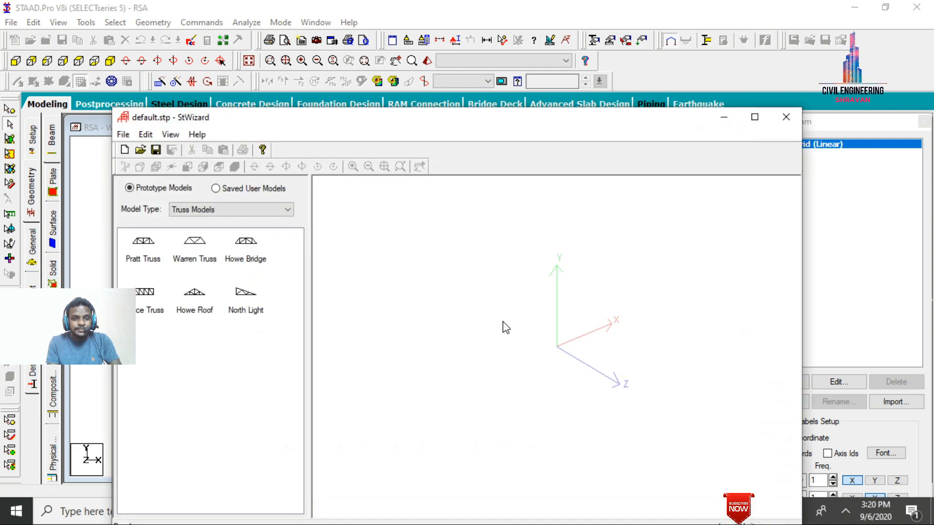
pyautogui.click(263, 210)
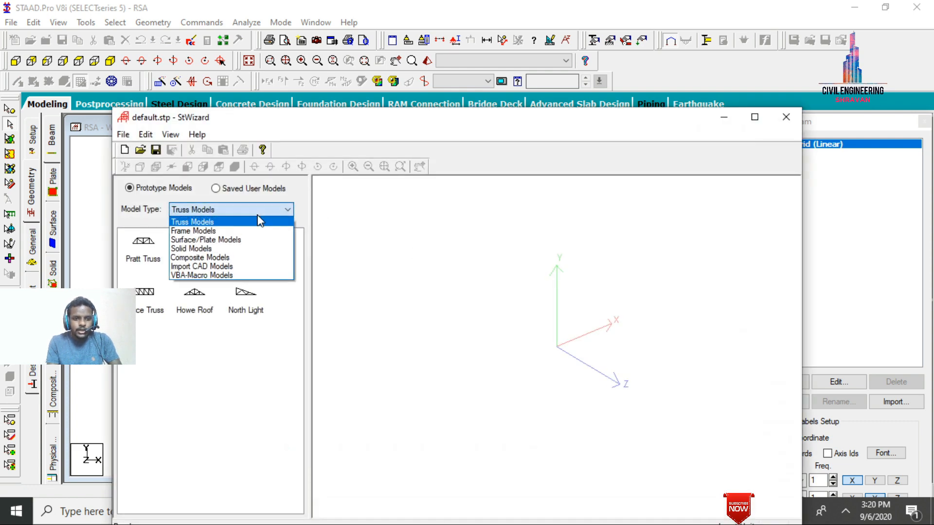
pyautogui.click(225, 232)
pyautogui.click(149, 251)
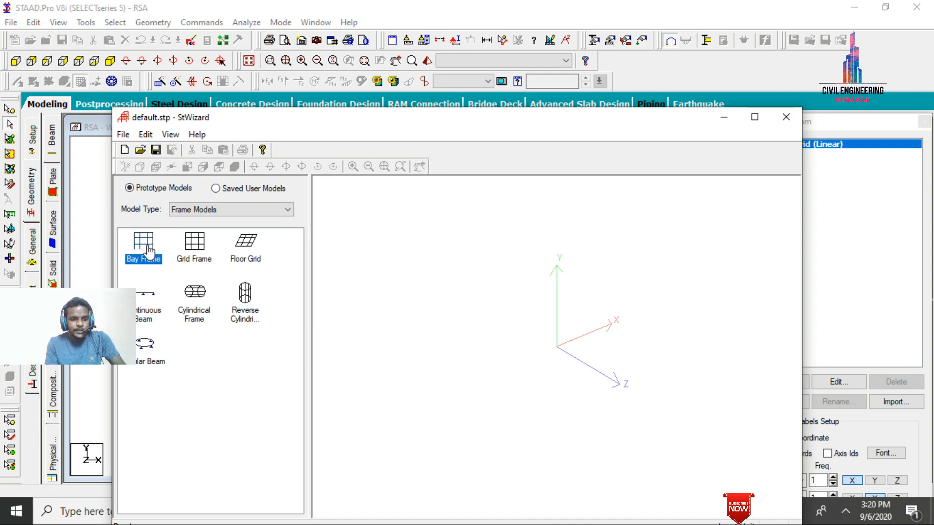
pyautogui.doubleClick(149, 252)
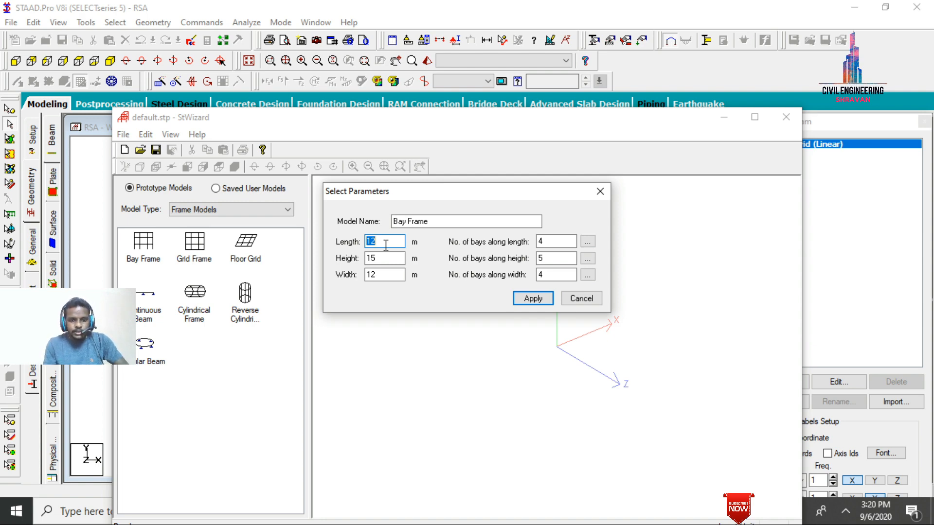
# Set the bay frame to 15 m length, 6 m height and 12 m width, with 5 bays along length and 2 along height
pyautogui.press('Tab')
pyautogui.write('6')
pyautogui.press('Tab')
pyautogui.click(371, 241)
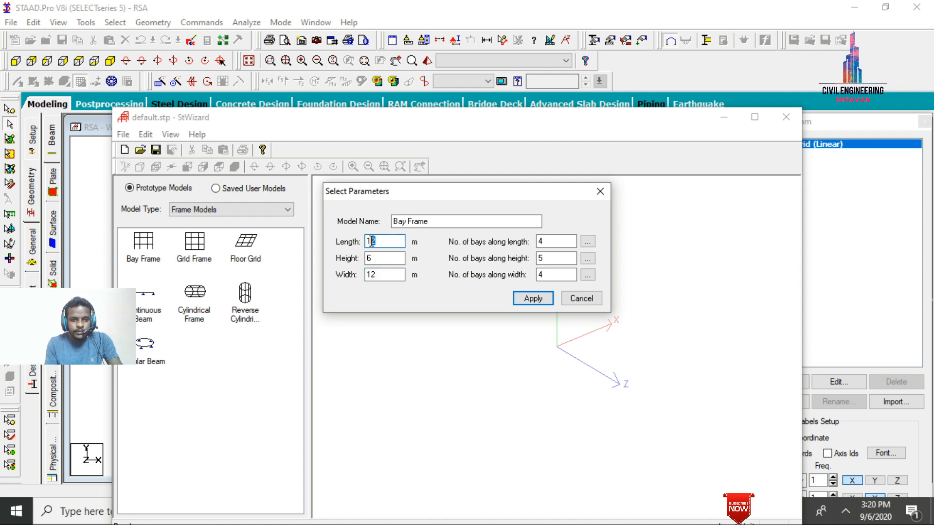
pyautogui.write('1')
pyautogui.press('Tab')
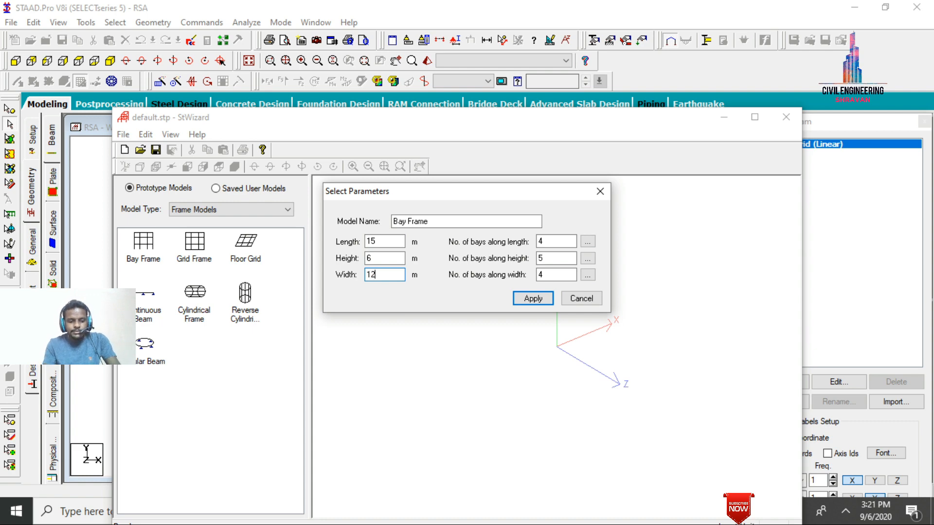
pyautogui.press('Tab')
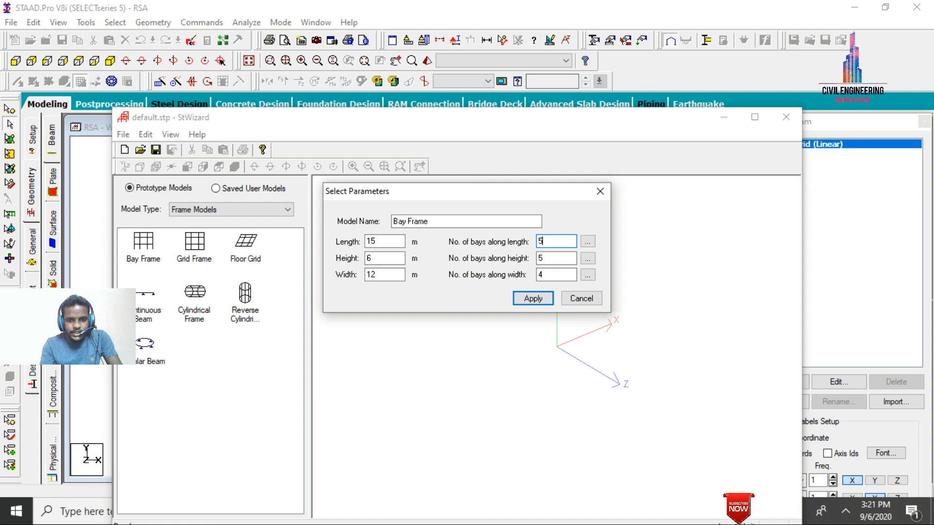
pyautogui.press('Tab')
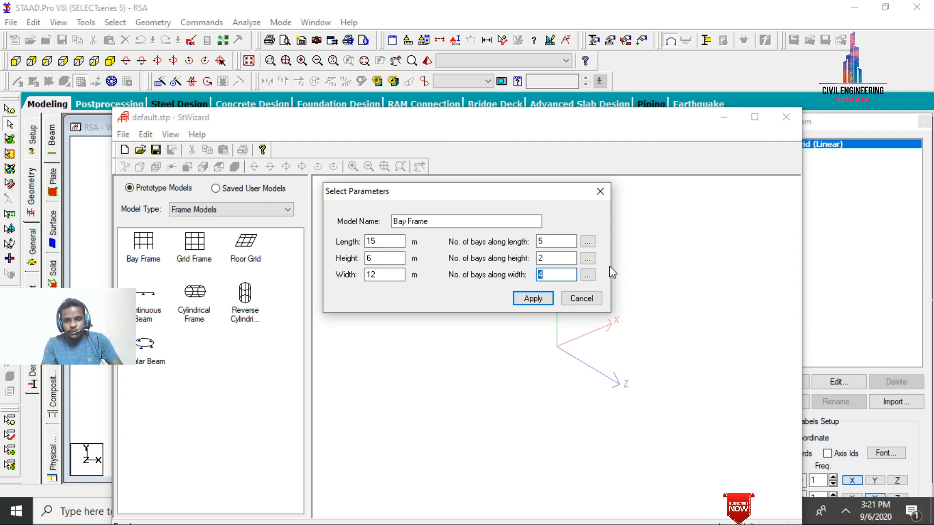
# Set the spacings of the five bays along the frame's length to 4, 2, 3, 2 and 4 m
pyautogui.click(587, 242)
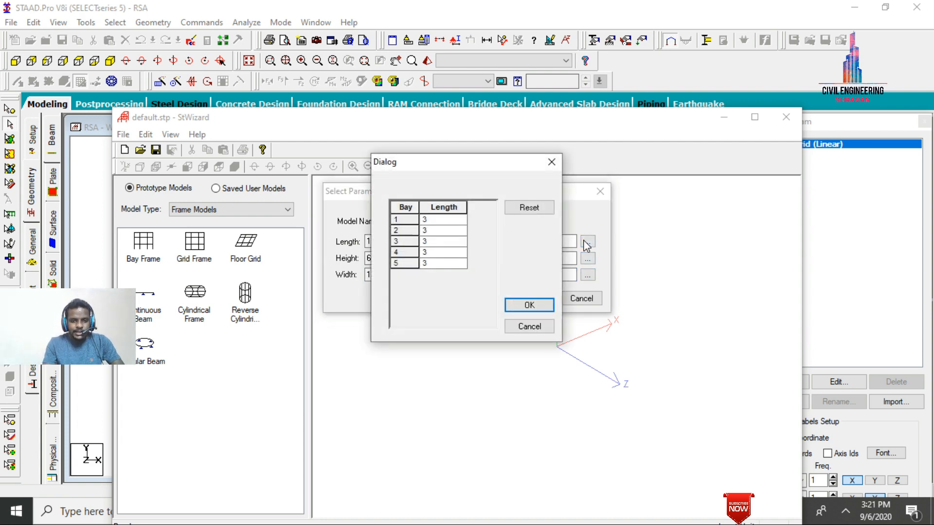
pyautogui.click(446, 219)
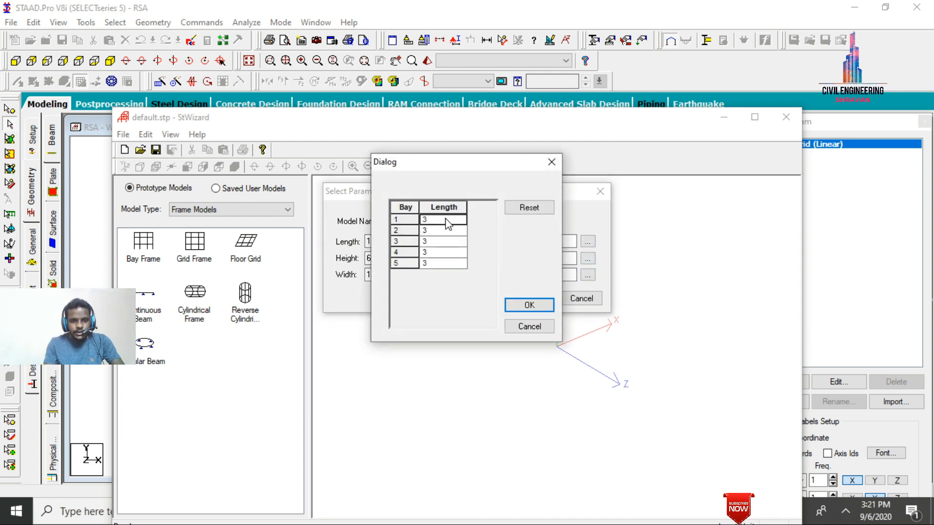
pyautogui.write('4')
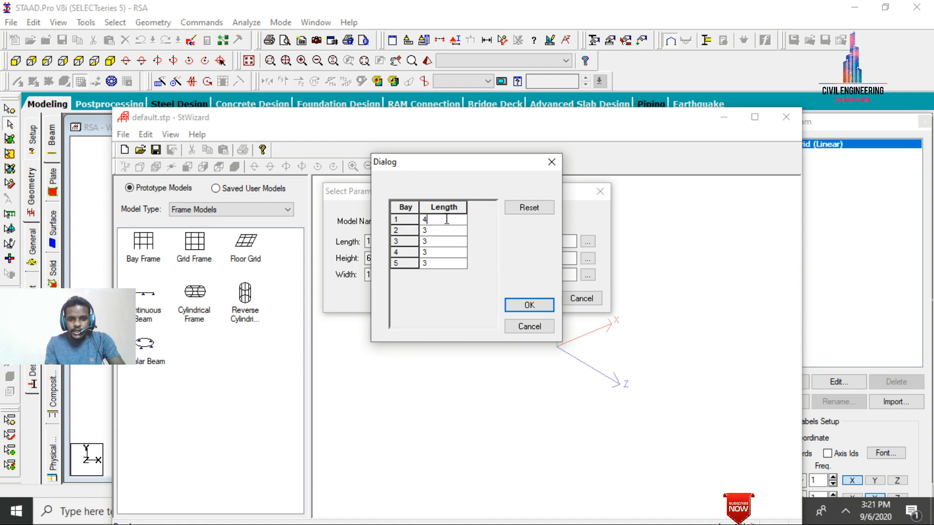
pyautogui.press('Return')
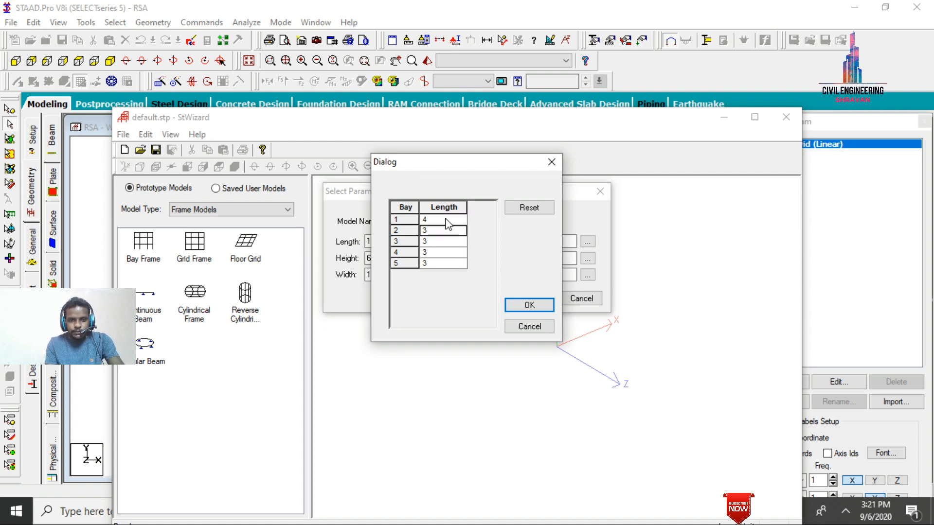
pyautogui.write('2')
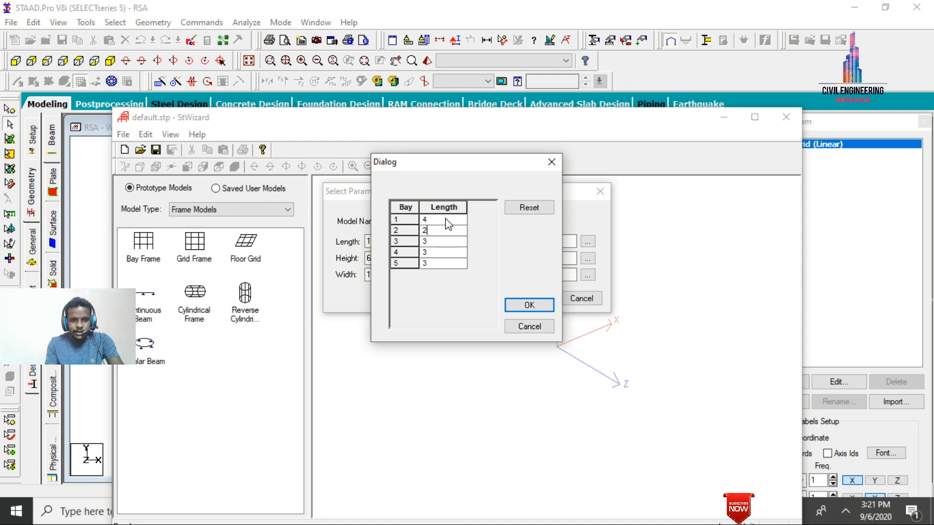
pyautogui.press('Return')
pyautogui.press('Return')
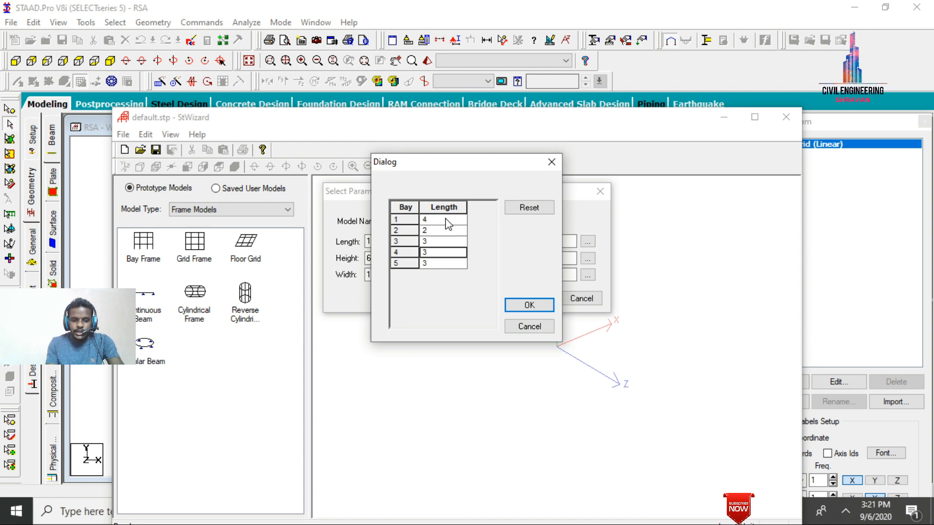
pyautogui.write('2')
pyautogui.press('Return')
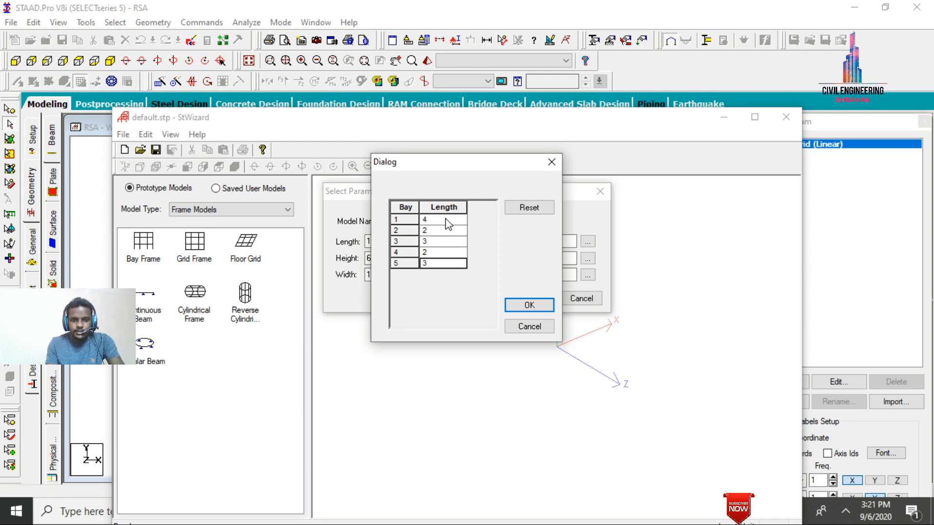
pyautogui.write('4')
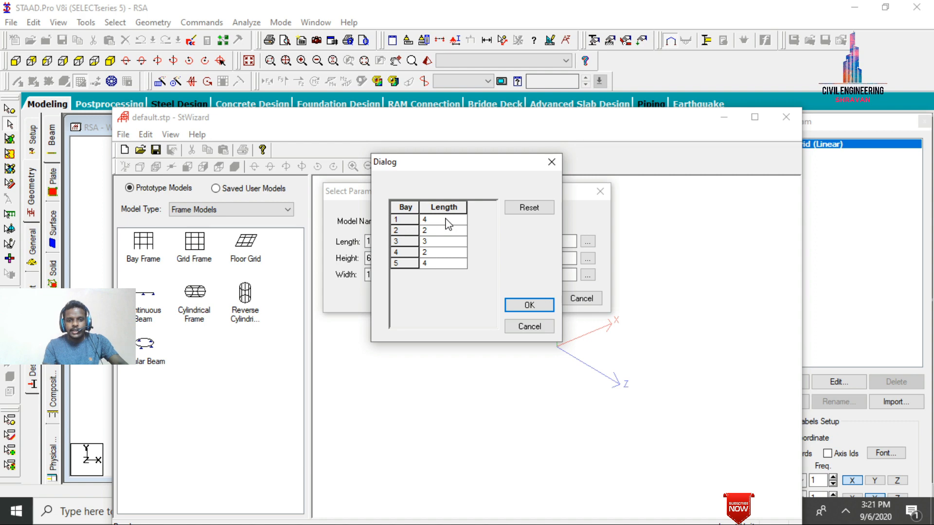
pyautogui.click(530, 305)
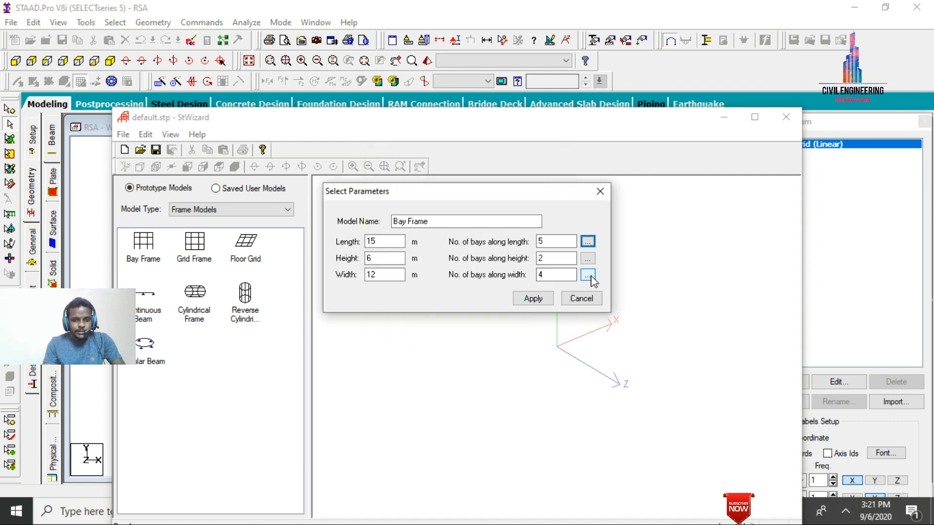
# Set the spacings of the four bays along the width to 4, 2, 2 and 4 m and generate the bay frame
pyautogui.click(589, 276)
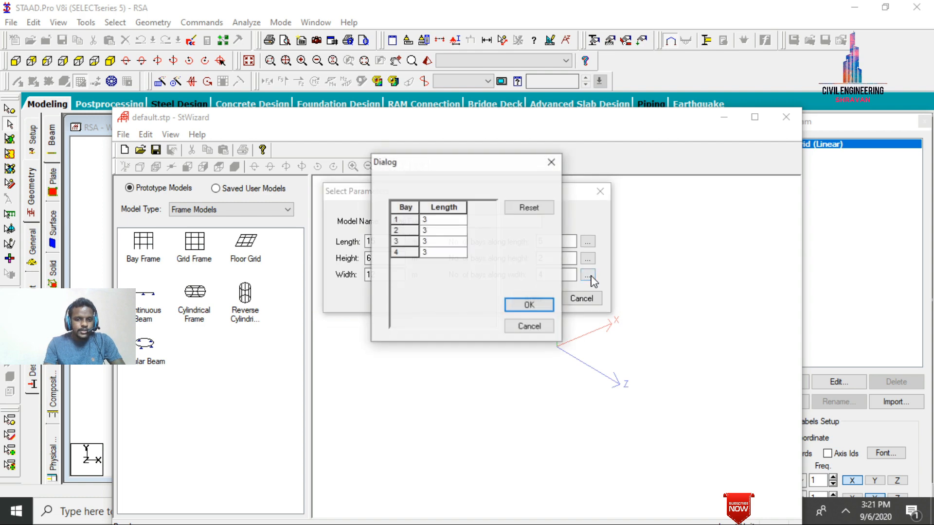
pyautogui.doubleClick(432, 220)
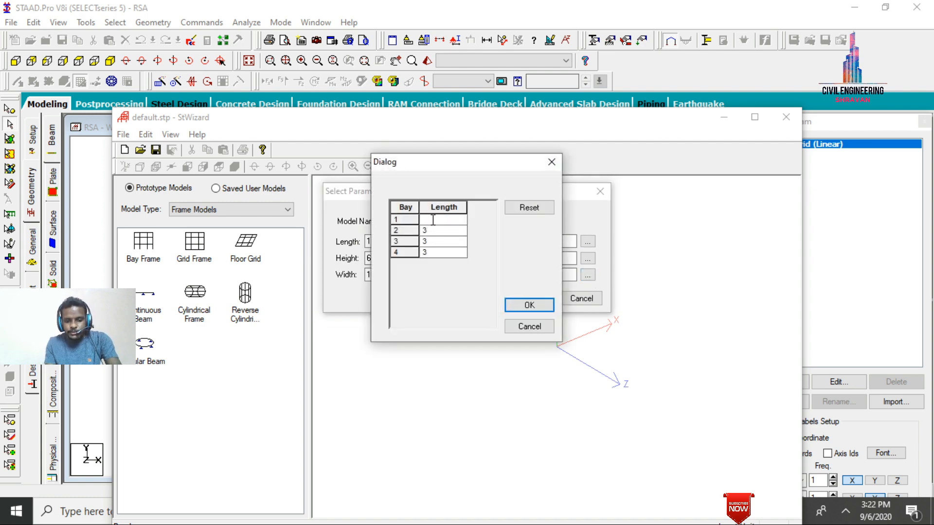
pyautogui.press('Return')
pyautogui.write('2')
pyautogui.press('Return')
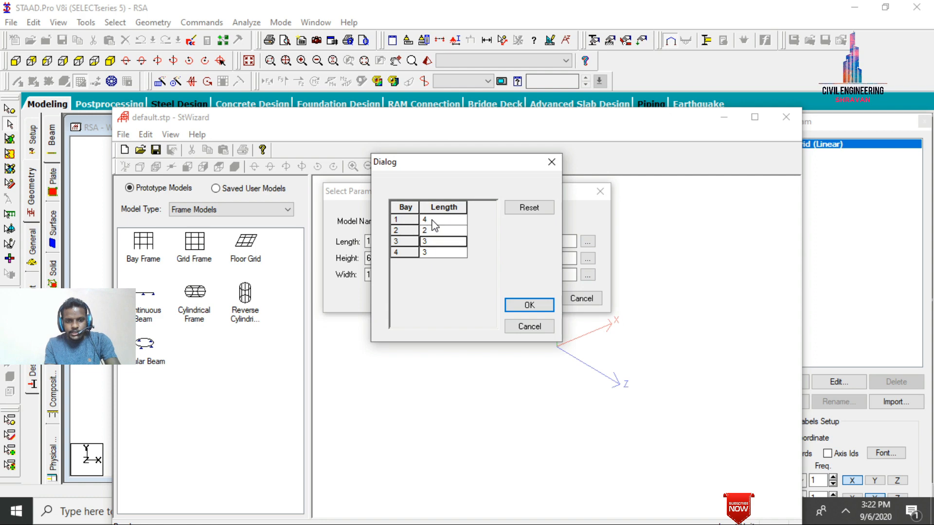
pyautogui.write('2')
pyautogui.press('Return')
pyautogui.write('4')
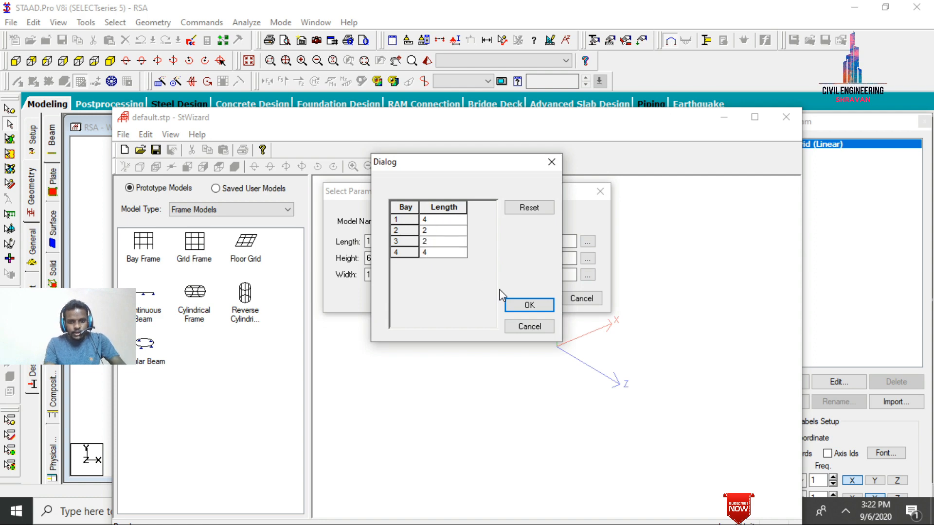
pyautogui.click(528, 307)
pyautogui.click(535, 300)
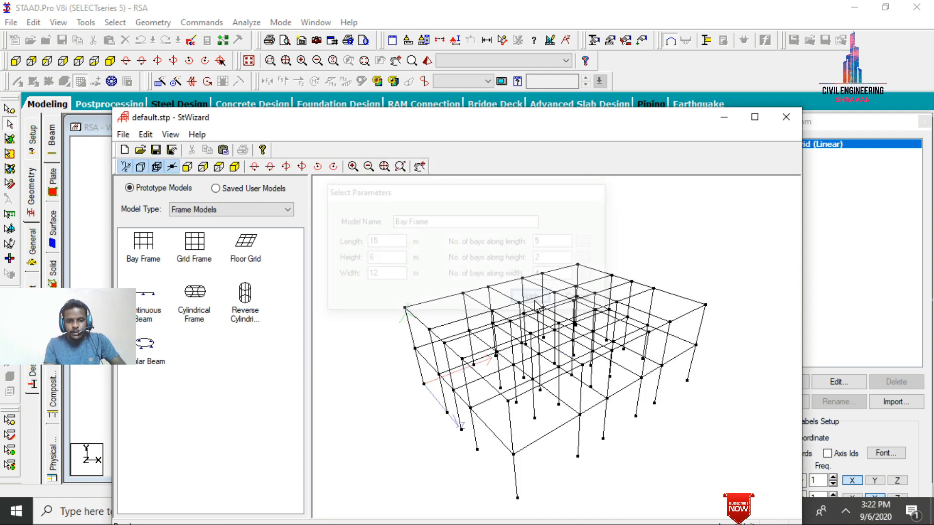
# Close the wizard and merge the bay frame prototype into the STAAD.Pro model
pyautogui.moveTo(687, 279); pyautogui.dragTo(347, 315)
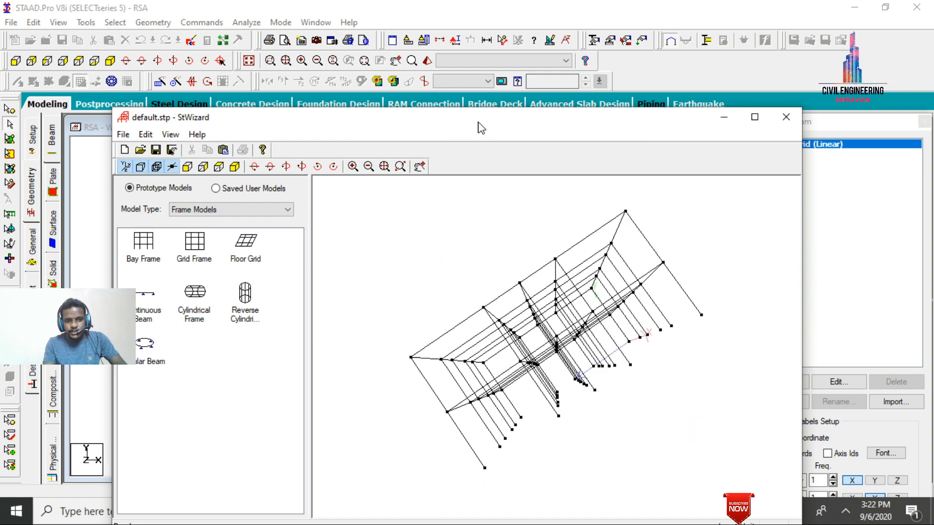
pyautogui.moveTo(482, 128); pyautogui.dragTo(498, 80)
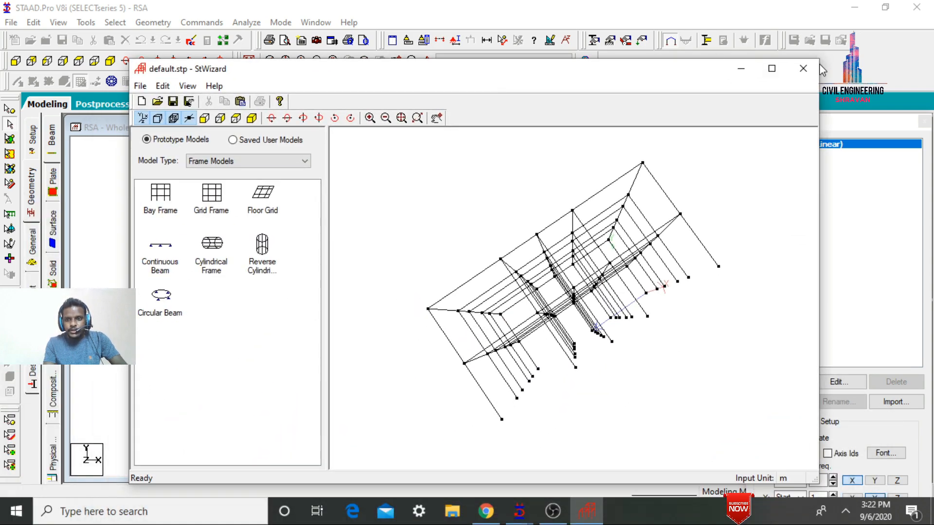
pyautogui.click(804, 68)
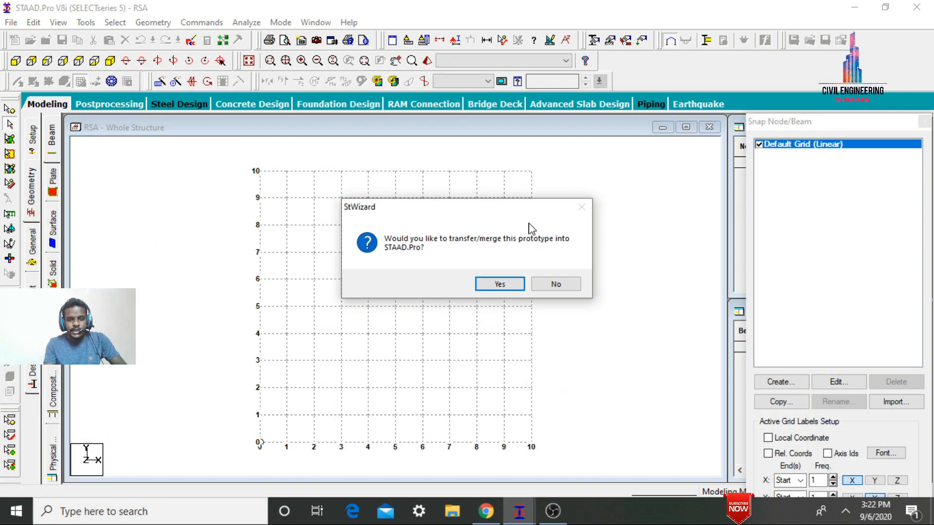
pyautogui.click(489, 286)
pyautogui.click(534, 197)
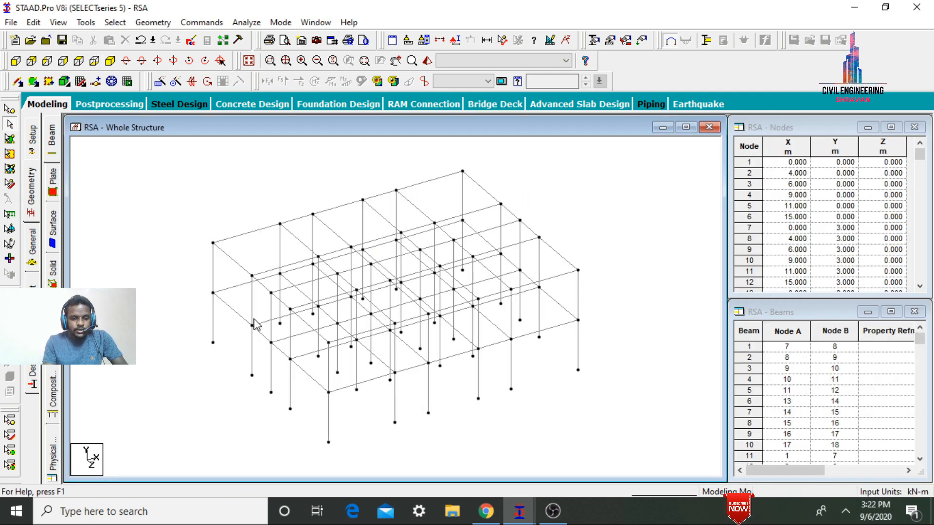
# Display only the lower storey of the frame by windowing it with the Window / Rubber Band section option
pyautogui.click(17, 61)
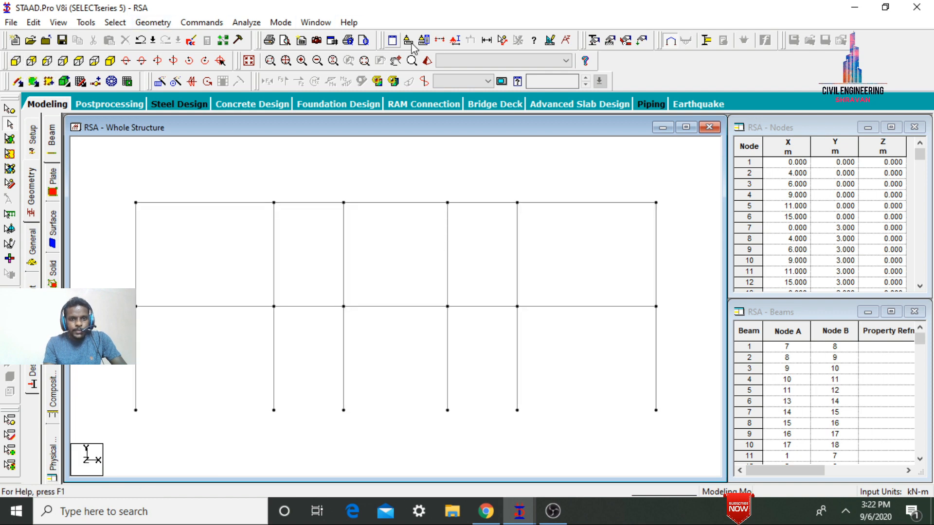
pyautogui.click(441, 42)
pyautogui.click(512, 176)
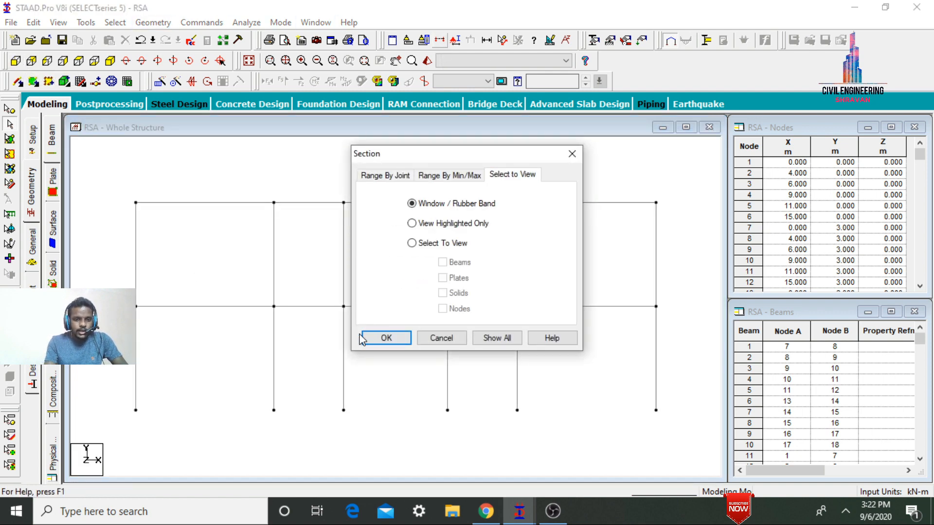
pyautogui.click(384, 337)
pyautogui.moveTo(128, 302); pyautogui.dragTo(669, 418)
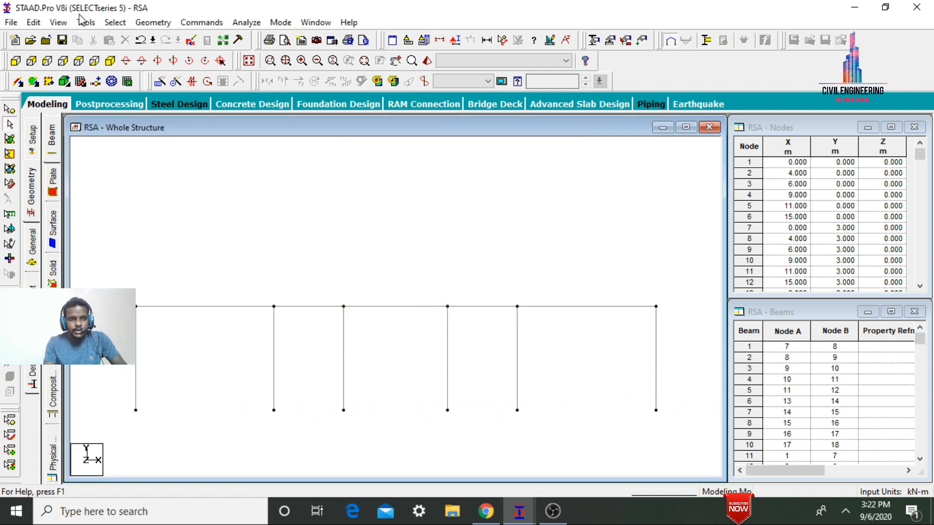
# Return to the isometric view and add a four-node plate in the rear corner bay at the 3 m floor level, nearest the origin
pyautogui.click(111, 80)
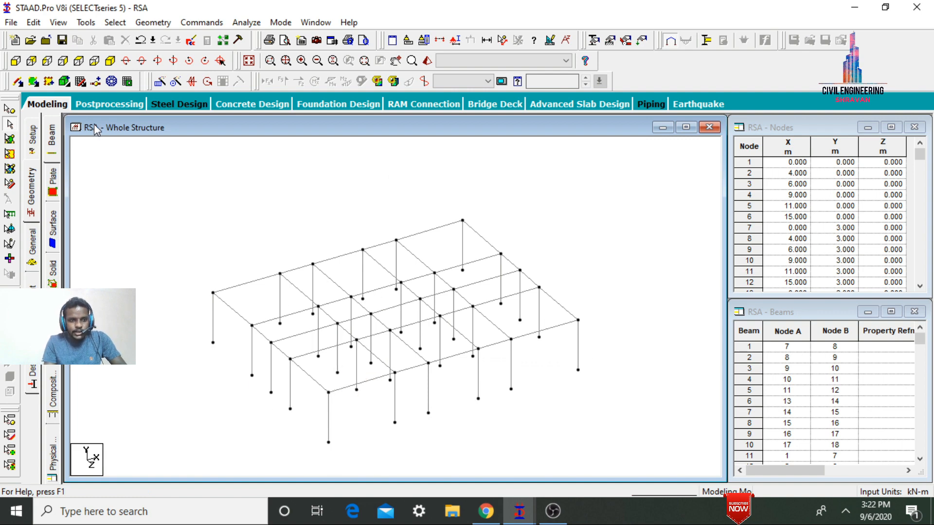
pyautogui.click(32, 82)
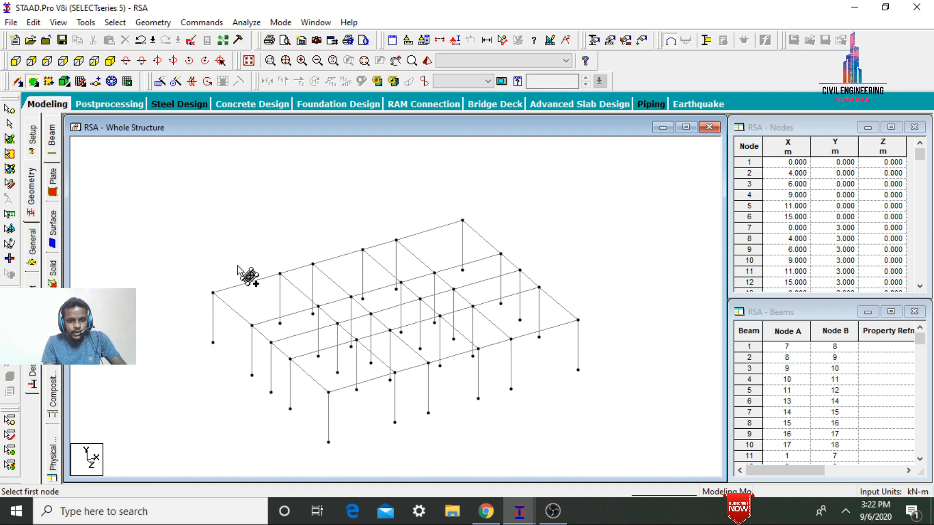
pyautogui.click(213, 293)
pyautogui.click(280, 273)
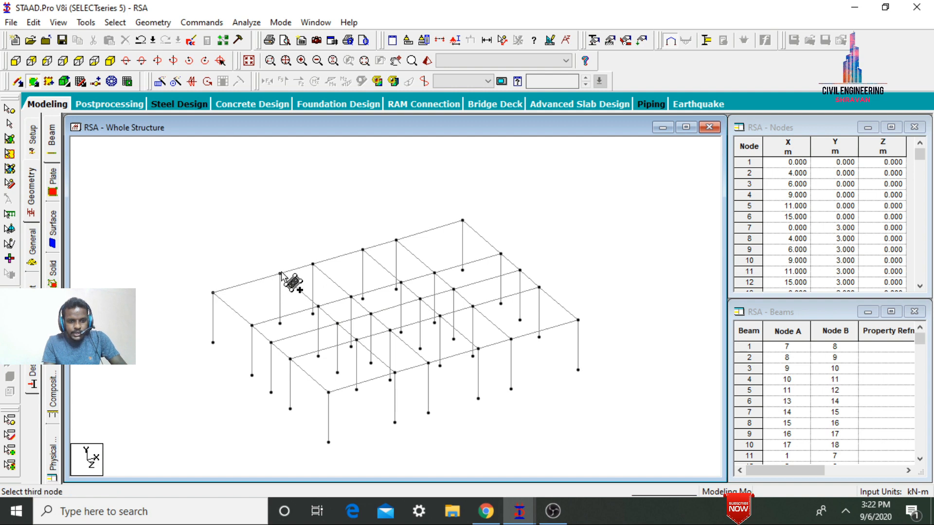
pyautogui.click(318, 306)
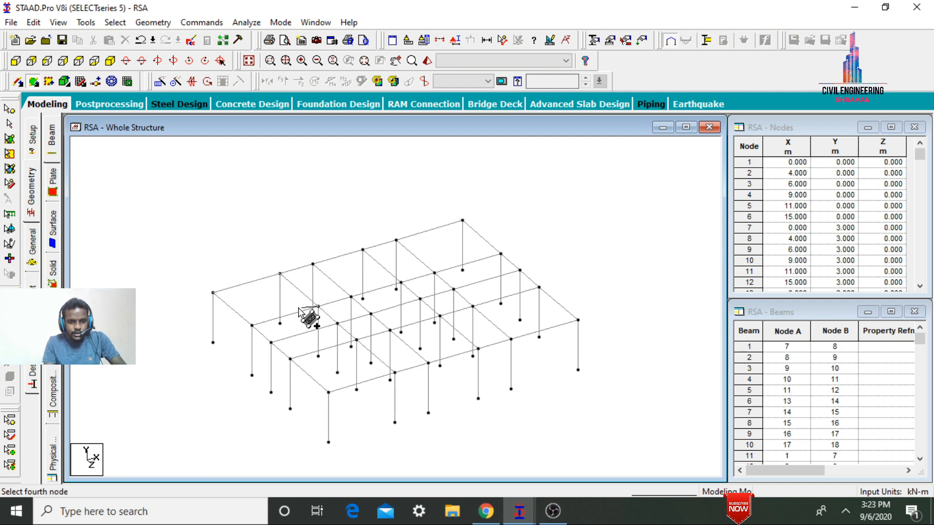
pyautogui.click(252, 325)
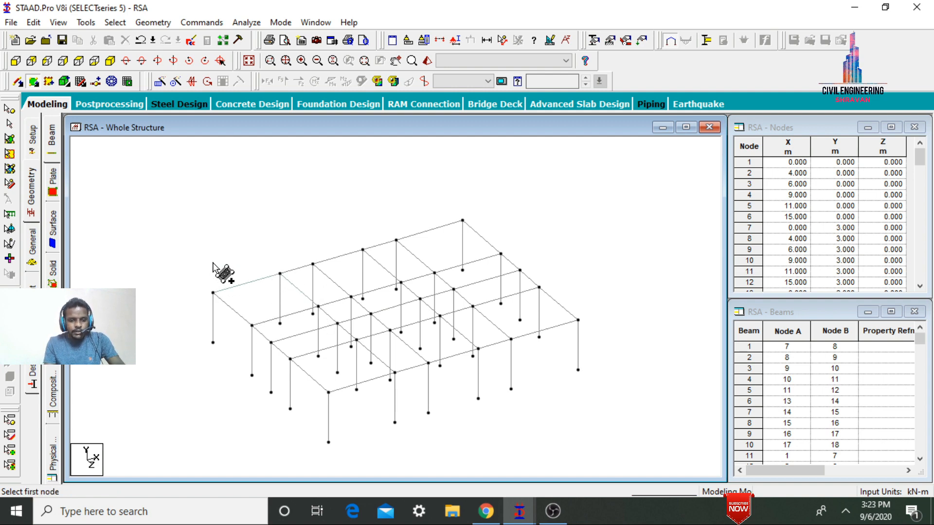
# Add four-node plates to the remaining bays of the rear 4 m wide row at the 3 m floor level
pyautogui.click(281, 274)
pyautogui.click(313, 265)
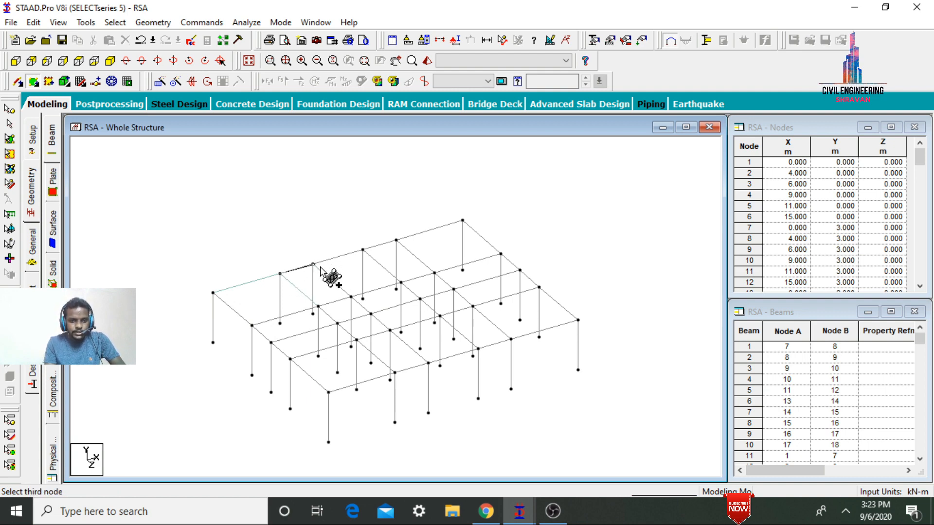
pyautogui.click(351, 296)
pyautogui.click(317, 306)
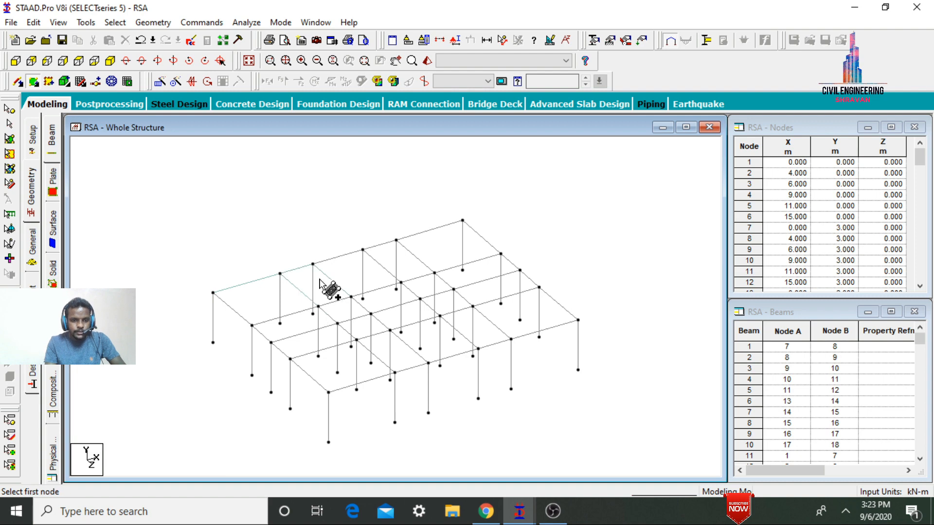
pyautogui.click(397, 240)
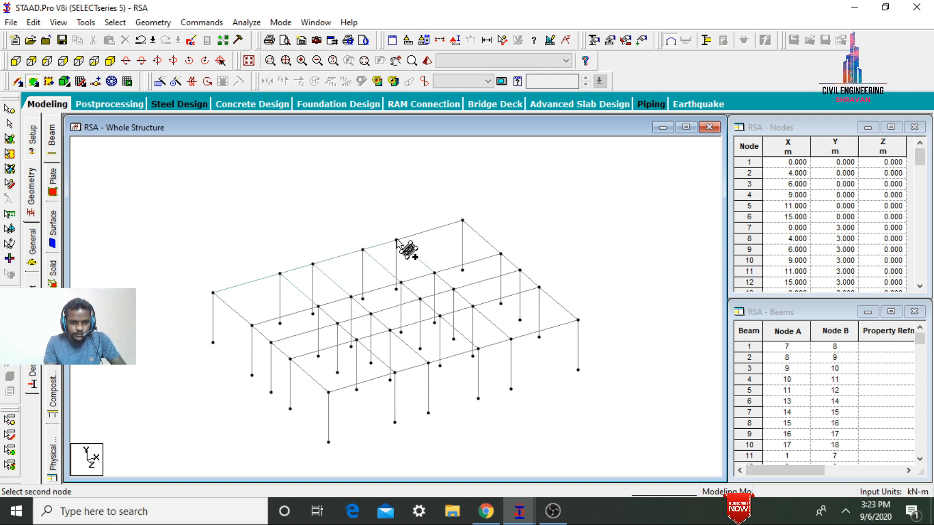
pyautogui.click(463, 220)
pyautogui.click(501, 253)
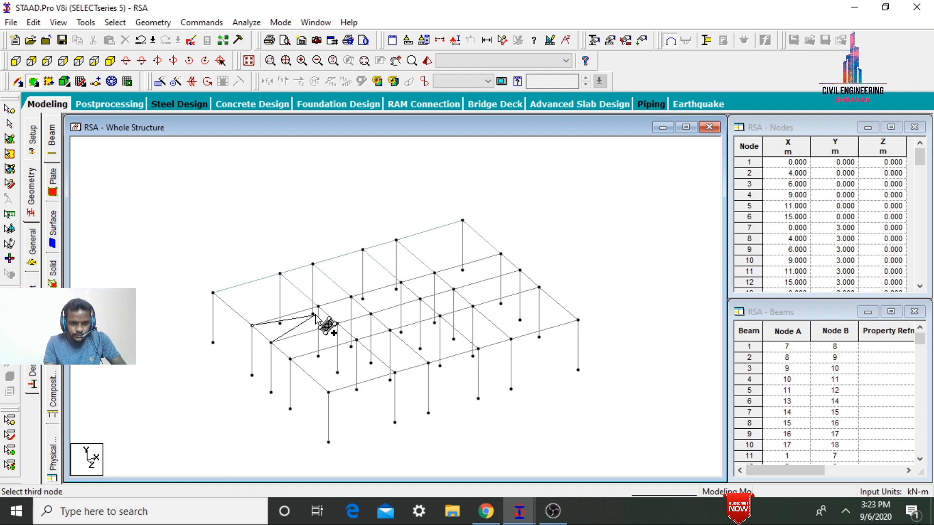
# Add four-node plates to all bays of the second row, 2 m wide, at the 3 m floor level
pyautogui.click(372, 314)
pyautogui.click(371, 314)
pyautogui.click(351, 297)
pyautogui.click(401, 283)
pyautogui.click(420, 299)
pyautogui.click(420, 299)
pyautogui.click(401, 282)
pyautogui.click(434, 273)
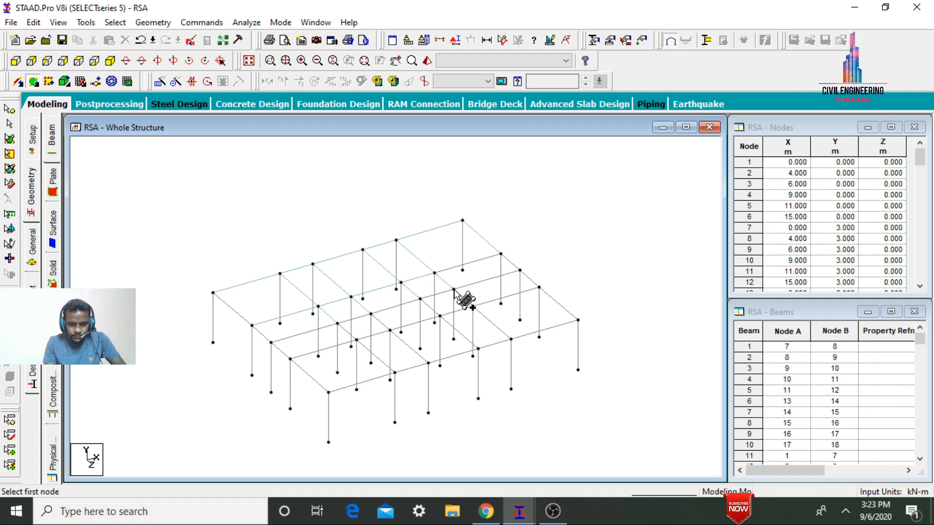
pyautogui.click(520, 271)
# Add four-node plates to all bays of the third row, 2 m wide, at the 3 m floor level
pyautogui.click(290, 359)
pyautogui.click(271, 342)
pyautogui.click(337, 324)
pyautogui.click(357, 340)
pyautogui.click(357, 340)
pyautogui.click(337, 323)
pyautogui.click(371, 314)
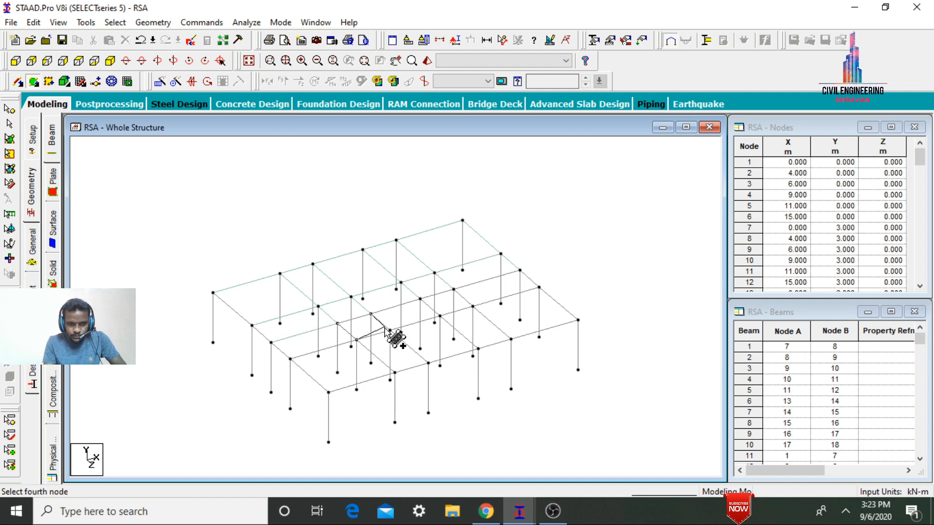
pyautogui.click(421, 299)
pyautogui.doubleClick(439, 316)
pyautogui.click(421, 299)
pyautogui.click(454, 290)
pyautogui.doubleClick(473, 307)
pyautogui.click(453, 289)
pyautogui.click(520, 271)
pyautogui.click(539, 287)
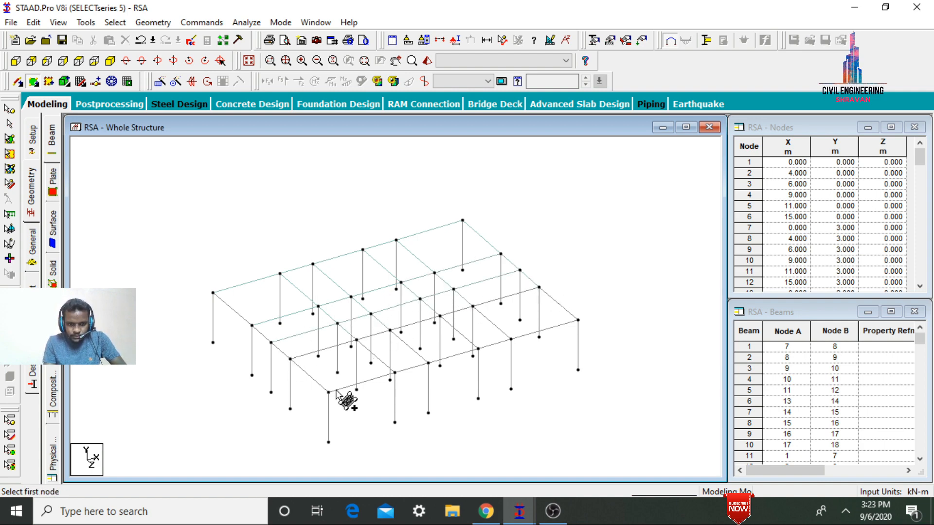
# Add four-node plates to all bays of the front 4 m wide row and end plate creation
pyautogui.click(328, 392)
pyautogui.click(290, 359)
pyautogui.click(356, 339)
pyautogui.doubleClick(394, 373)
pyautogui.click(357, 340)
pyautogui.click(390, 331)
pyautogui.doubleClick(428, 363)
pyautogui.click(390, 331)
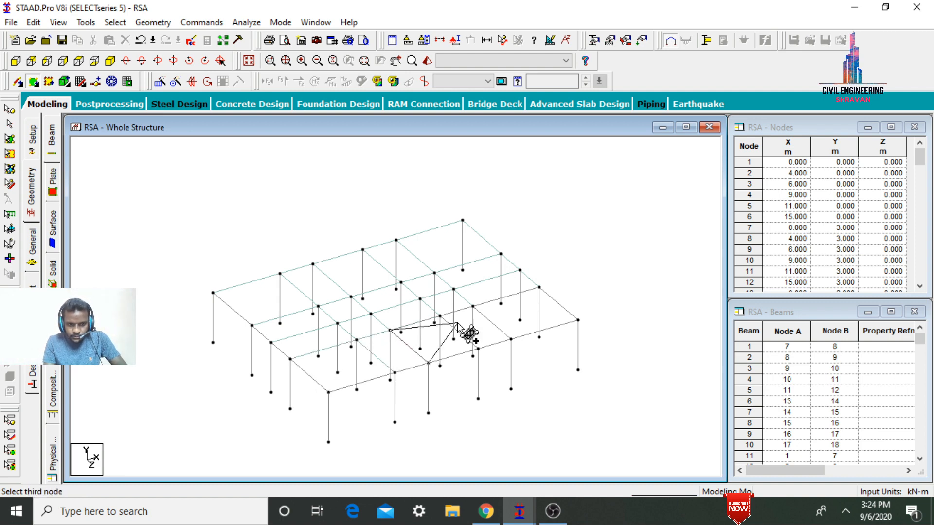
pyautogui.click(439, 316)
pyautogui.doubleClick(478, 349)
pyautogui.click(439, 316)
pyautogui.click(473, 306)
pyautogui.doubleClick(511, 339)
pyautogui.click(473, 307)
pyautogui.click(539, 287)
pyautogui.click(578, 320)
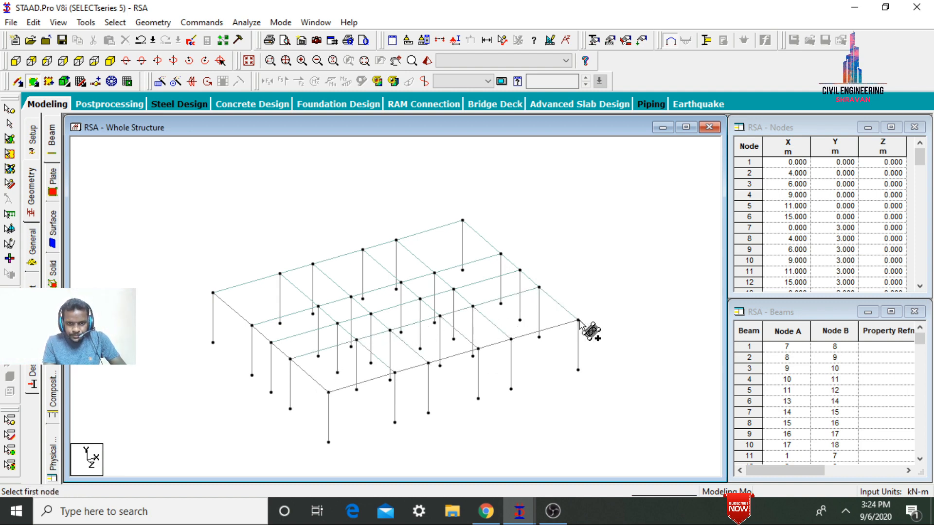
pyautogui.press('Escape')
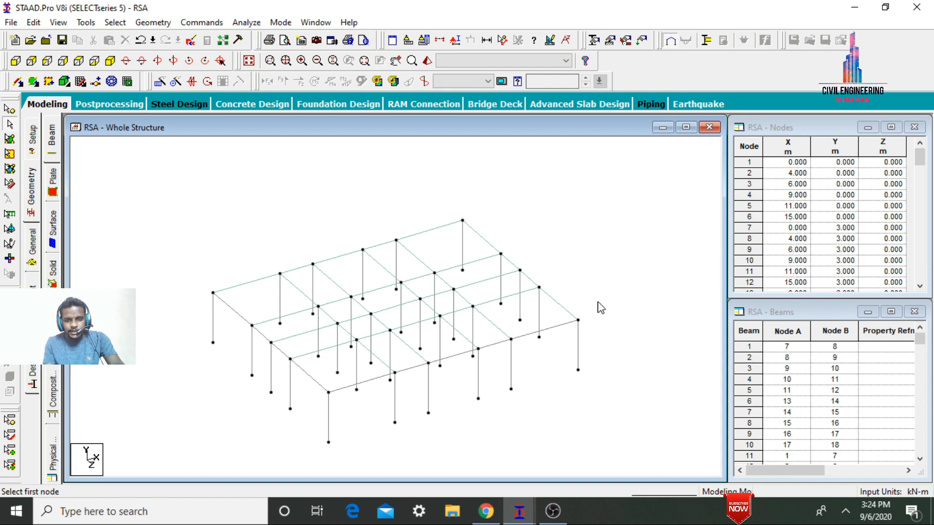
# Check the plates of the lower floor from several angles in a rendered 3D view and close it
pyautogui.click(427, 61)
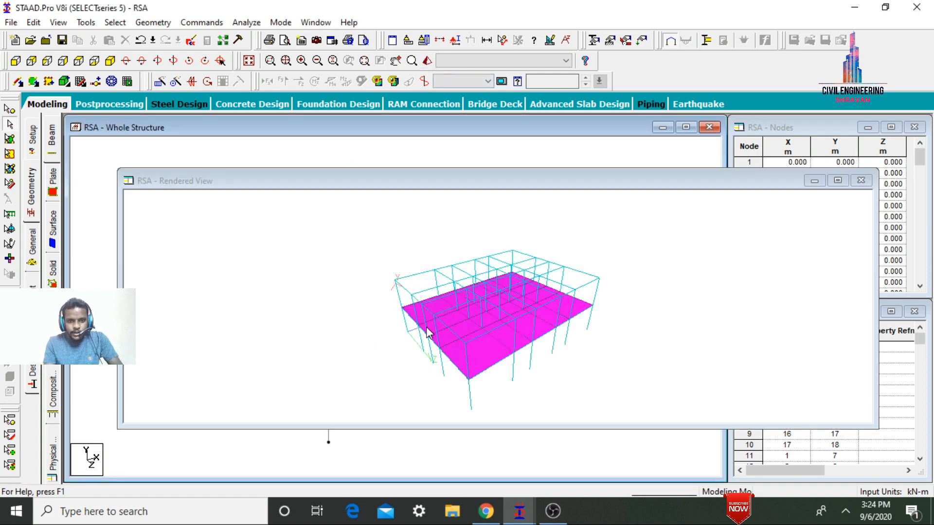
pyautogui.moveTo(534, 331); pyautogui.dragTo(485, 377)
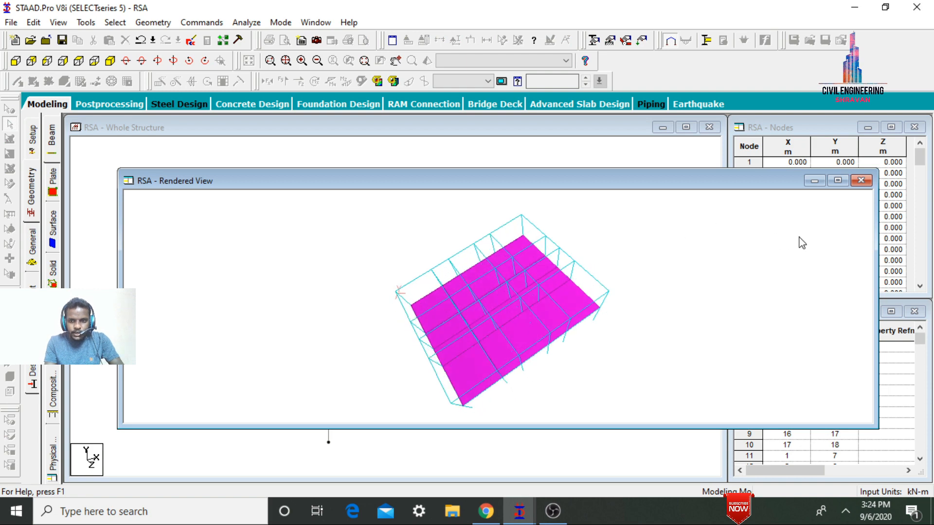
pyautogui.click(861, 180)
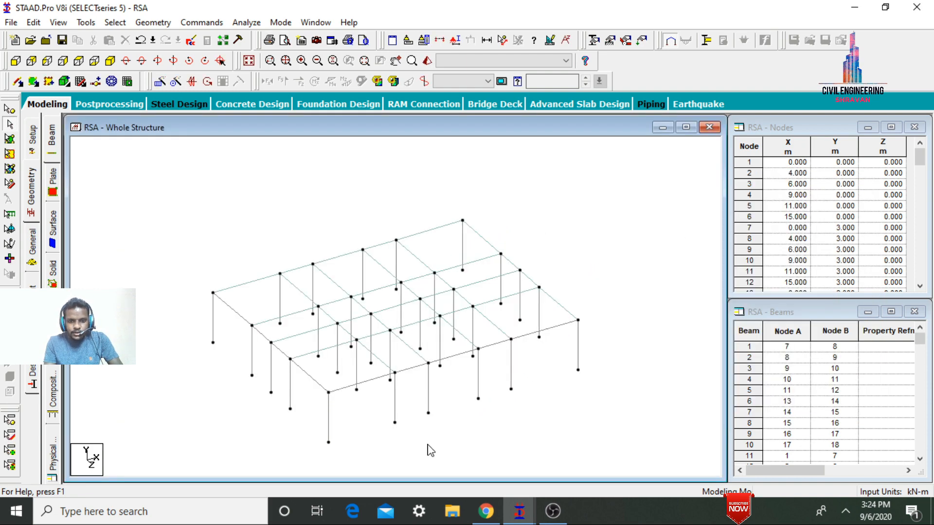
# Display the whole structure and copy all lower-floor plates to the upper floor with a one-step Translational Repeat of 3 m in Y
pyautogui.click(249, 60)
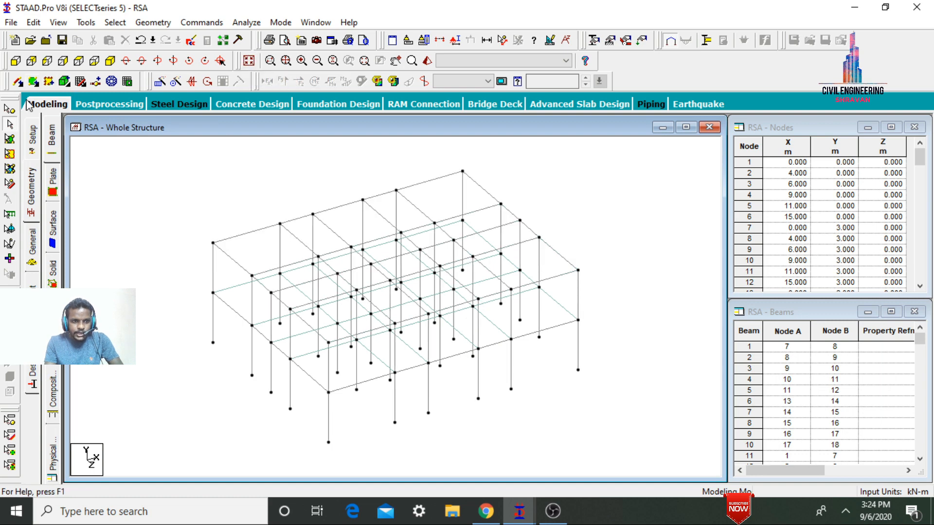
pyautogui.click(9, 140)
pyautogui.hotkey('ctrl', 'a')
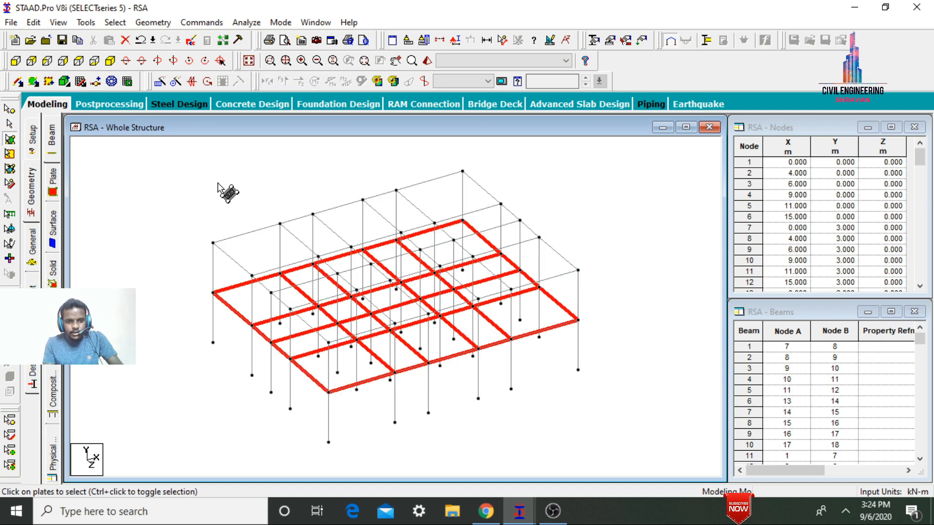
pyautogui.click(175, 82)
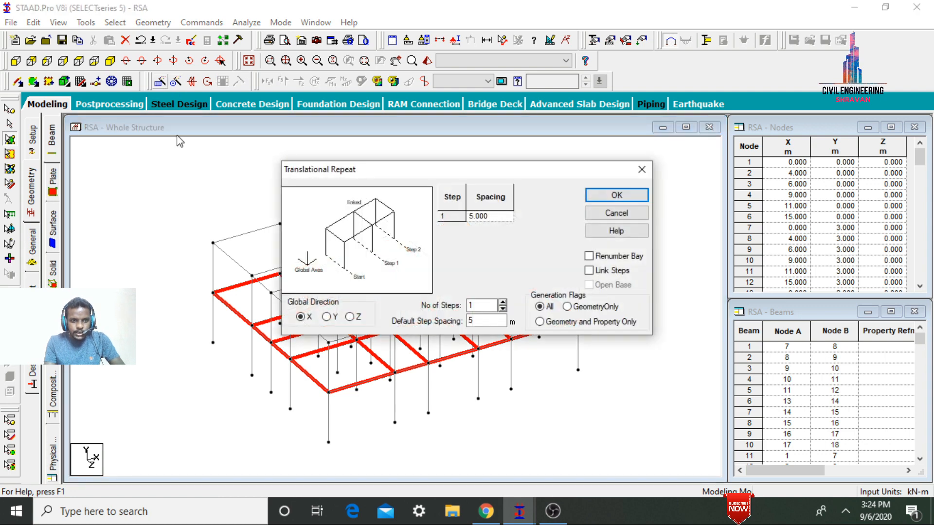
pyautogui.click(327, 317)
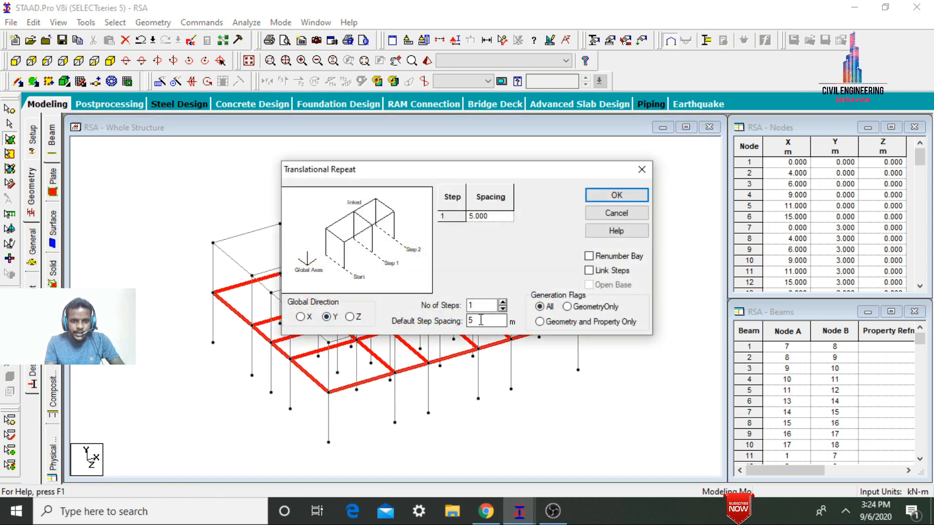
pyautogui.moveTo(480, 320); pyautogui.dragTo(461, 319)
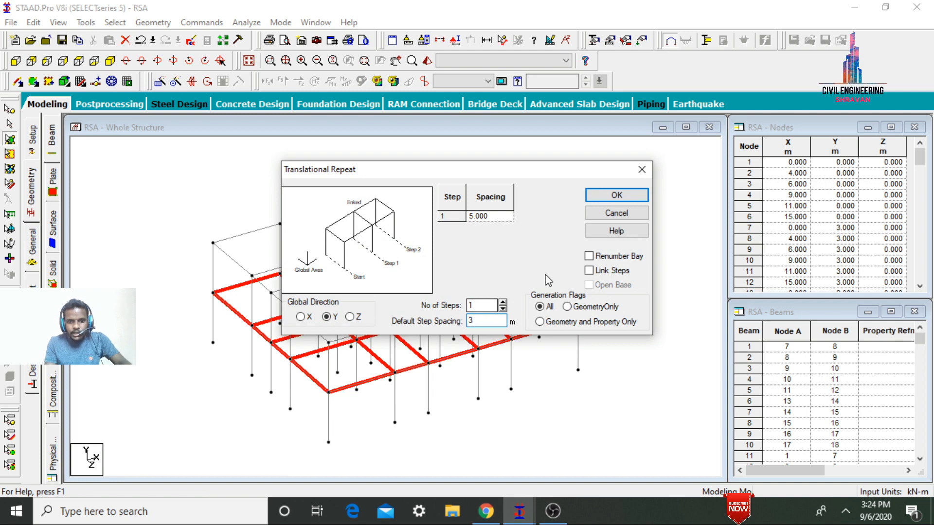
pyautogui.click(623, 194)
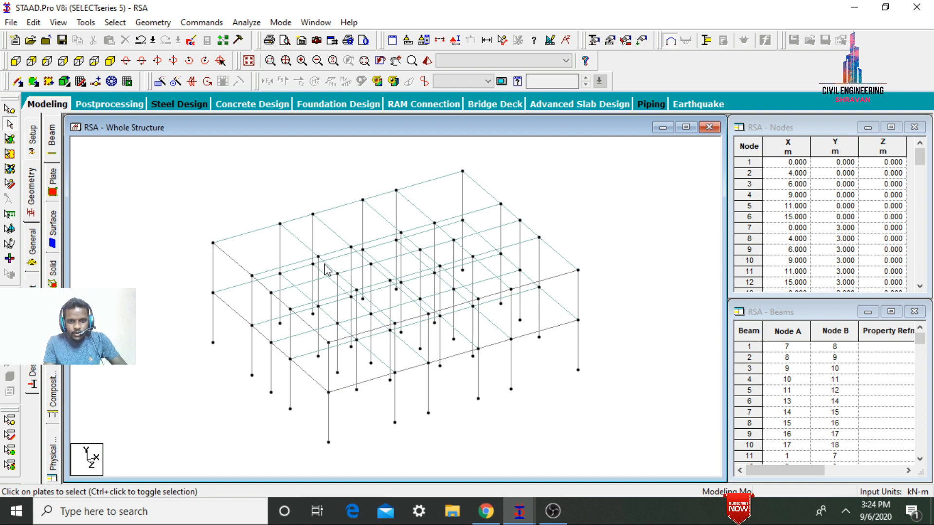
# Inspect the plates of both floors in an enlarged rendered 3D view and save the modified structure
pyautogui.click(424, 82)
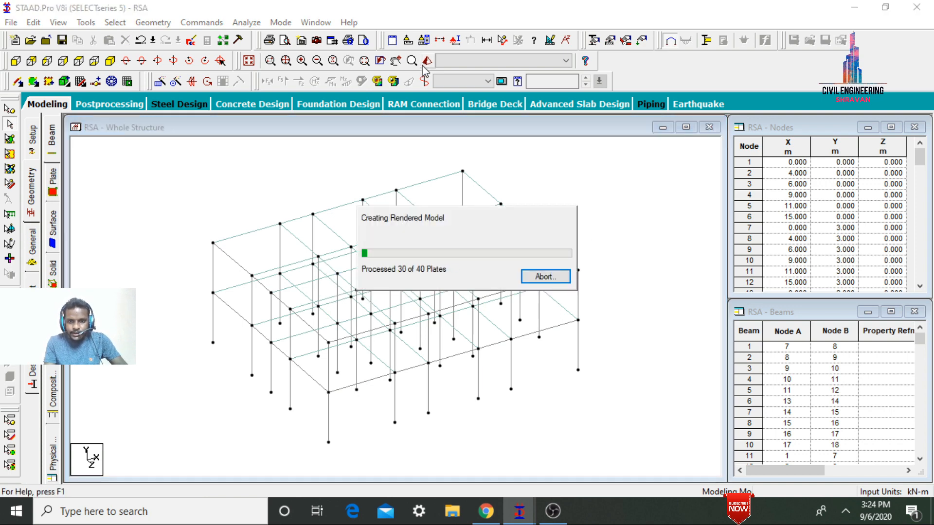
pyautogui.click(856, 199)
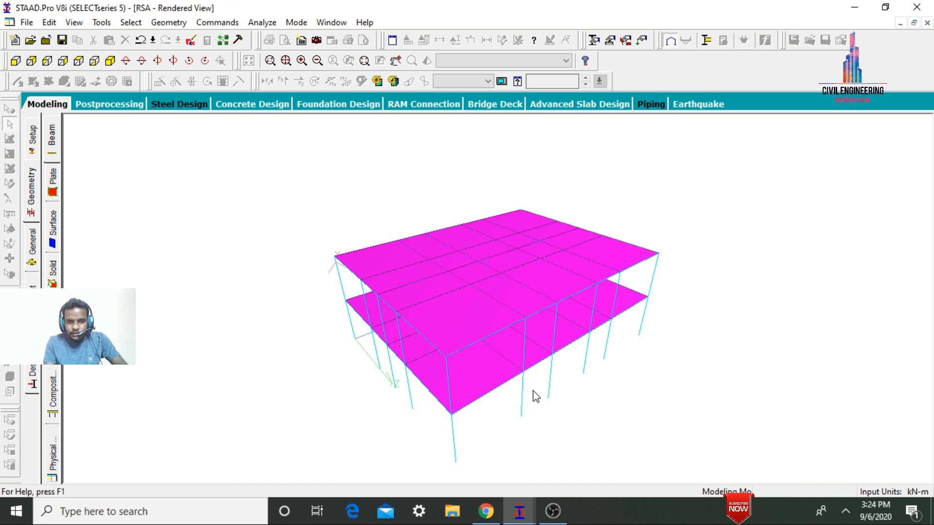
pyautogui.moveTo(536, 396); pyautogui.dragTo(496, 350)
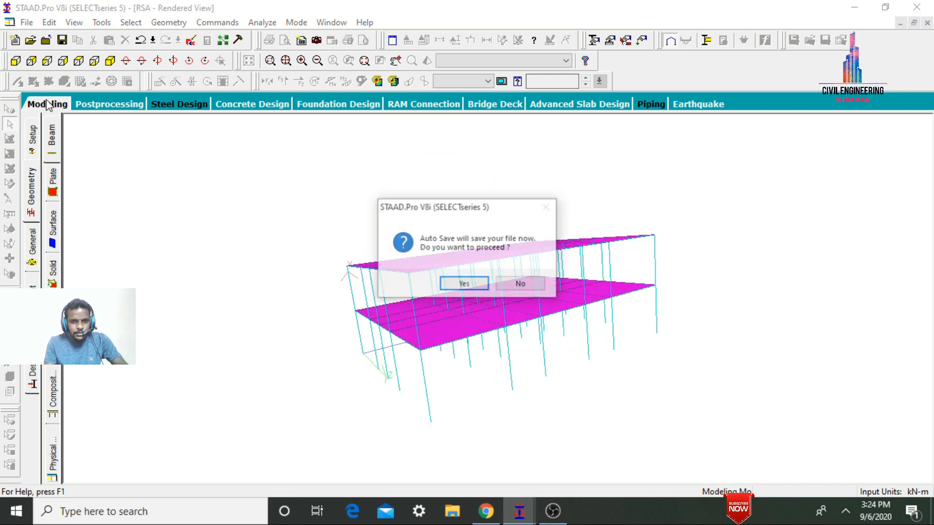
pyautogui.click(464, 284)
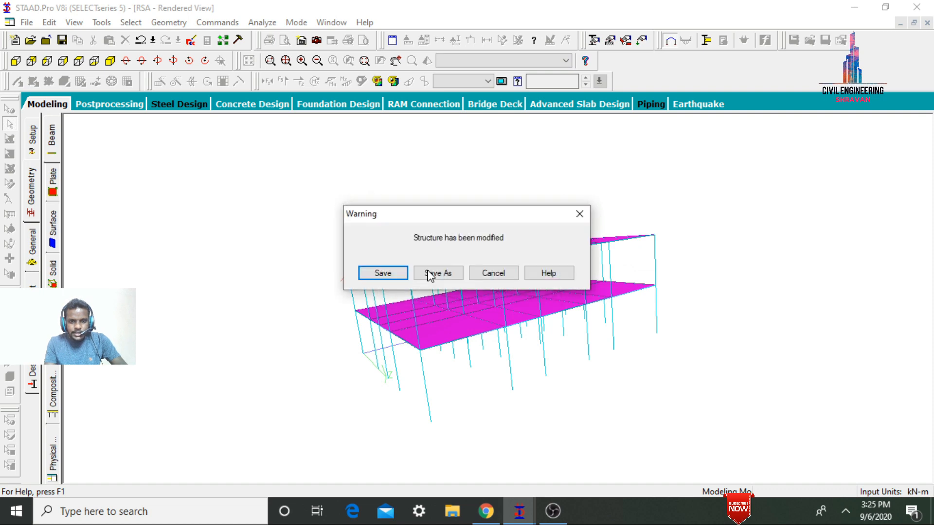
pyautogui.click(382, 274)
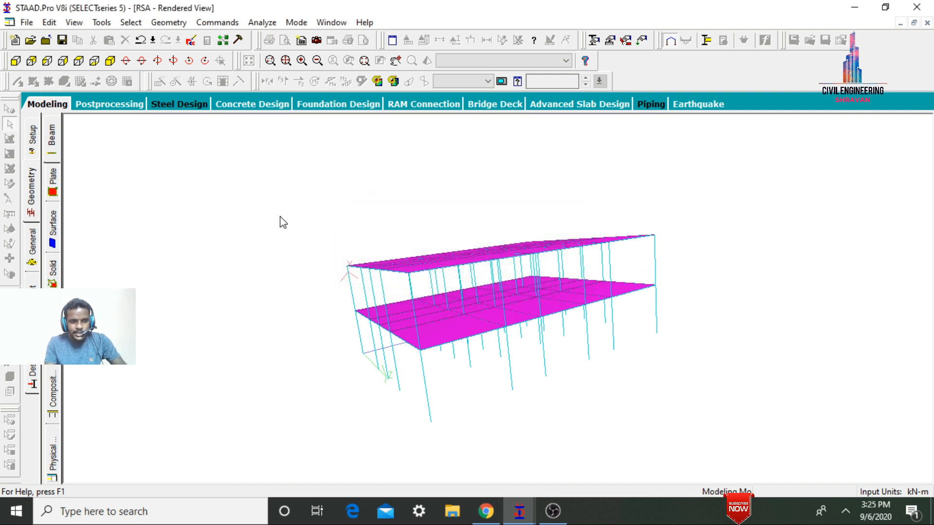
# Define and add a rectangular CONCRETE section property with YD 0.23 m and ZD 0.3 m
pyautogui.click(39, 243)
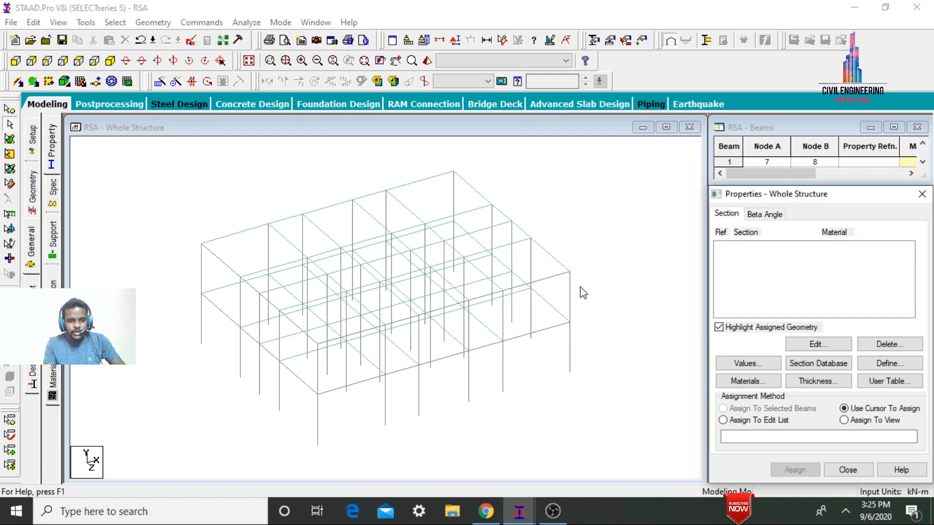
pyautogui.click(886, 363)
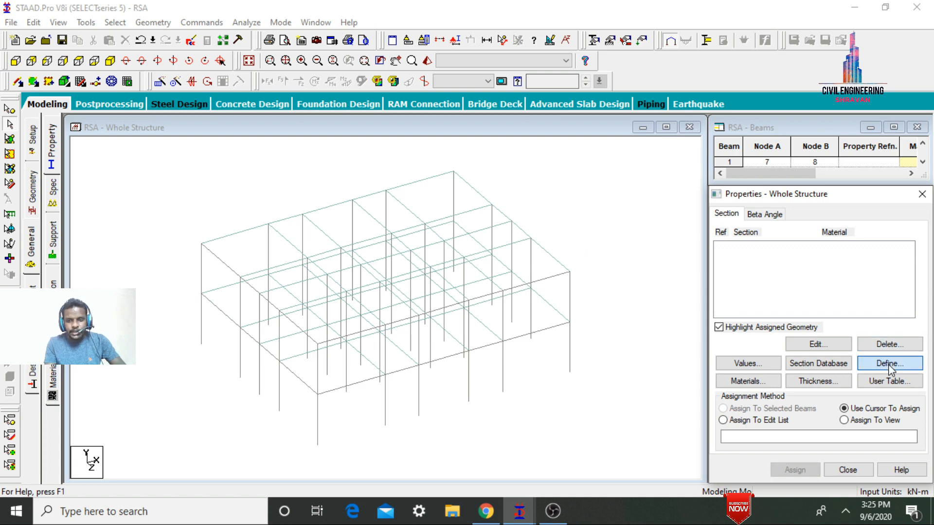
pyautogui.click(286, 147)
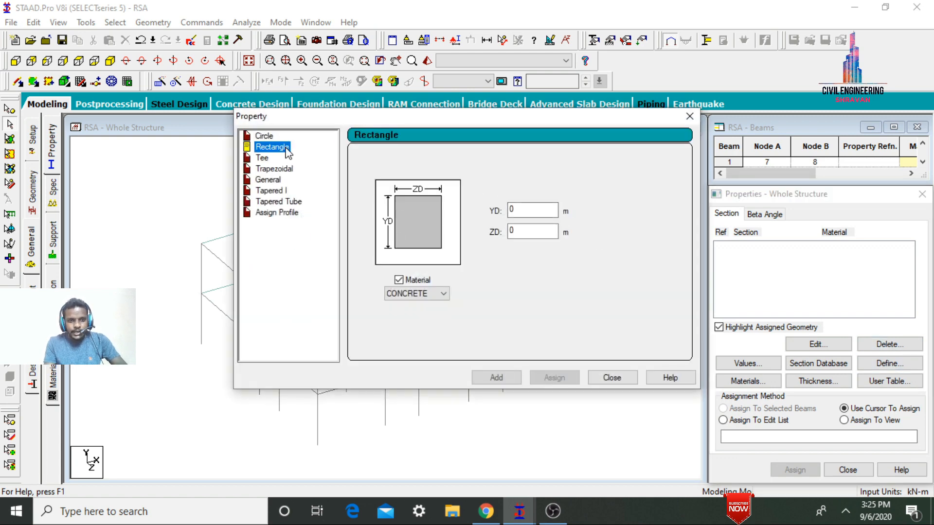
pyautogui.click(527, 208)
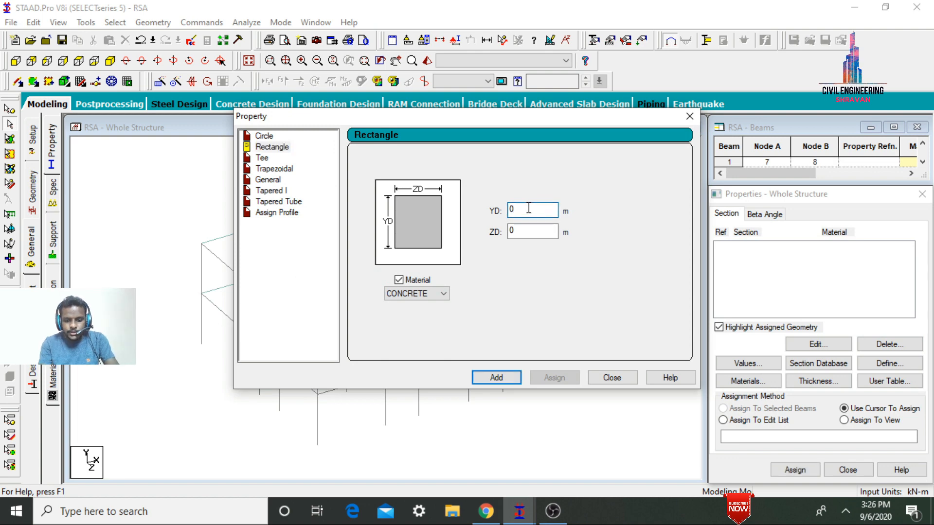
pyautogui.write('.23')
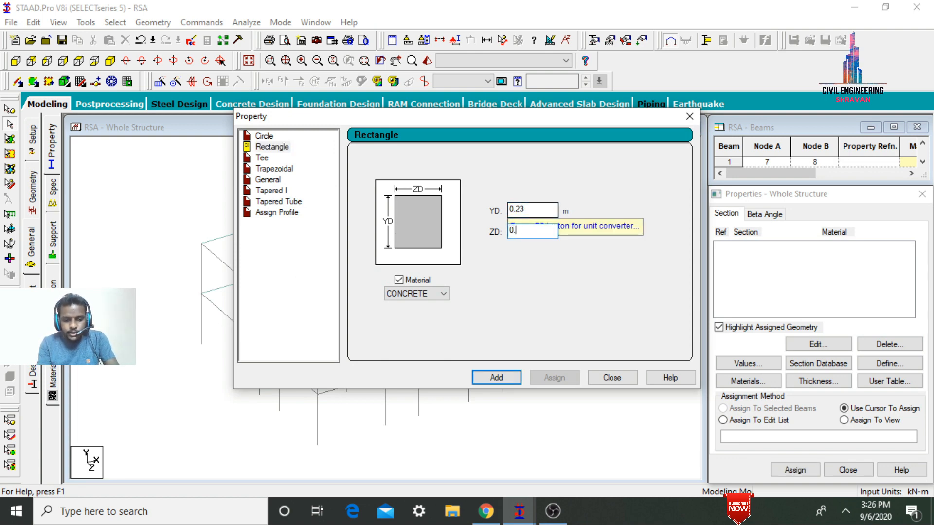
pyautogui.click(495, 378)
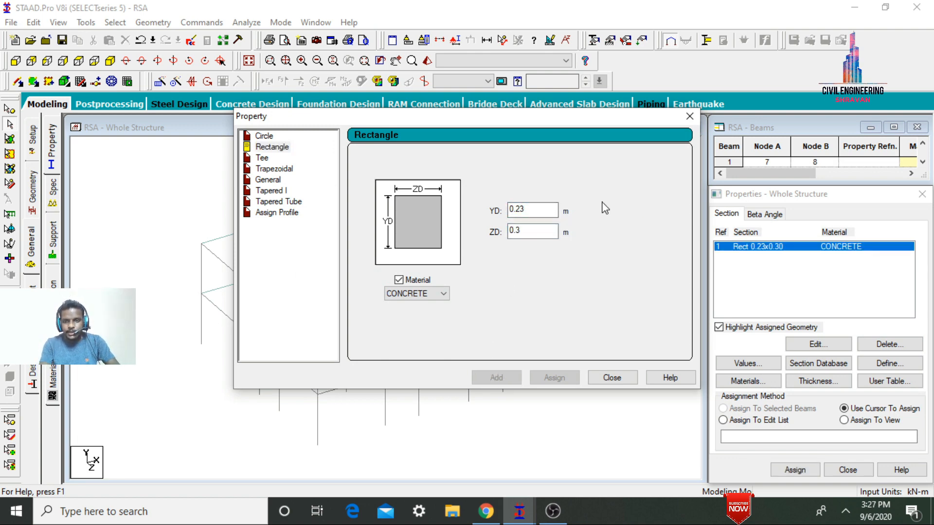
# Add a second rectangular CONCRETE section with YD 0.3 m and ZD 0.3 m, and close the section definition
pyautogui.click(544, 210)
pyautogui.press('BackSpace')
pyautogui.press('BackSpace')
pyautogui.write('3')
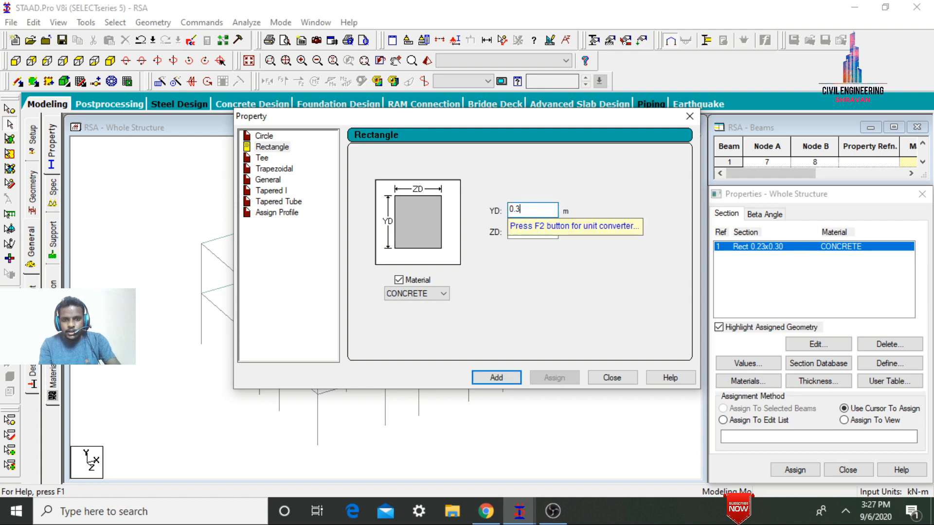
pyautogui.press('Return')
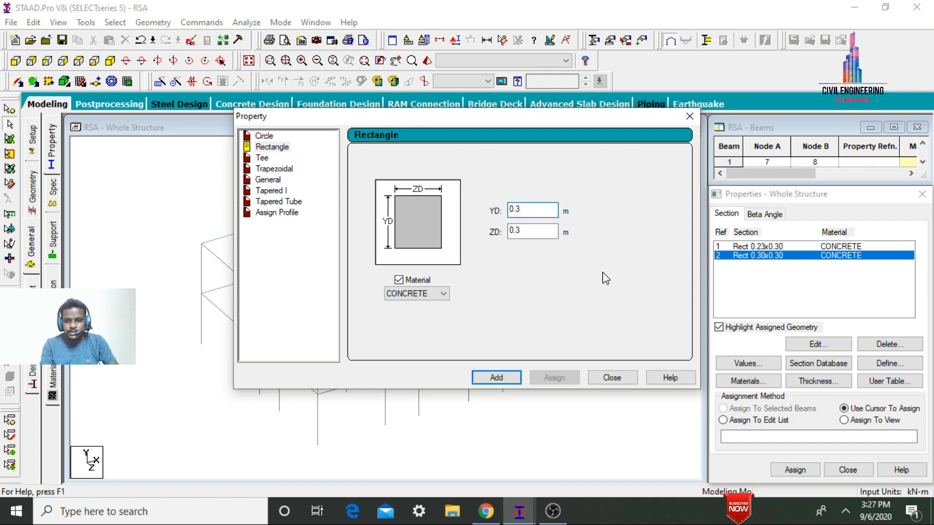
pyautogui.click(614, 377)
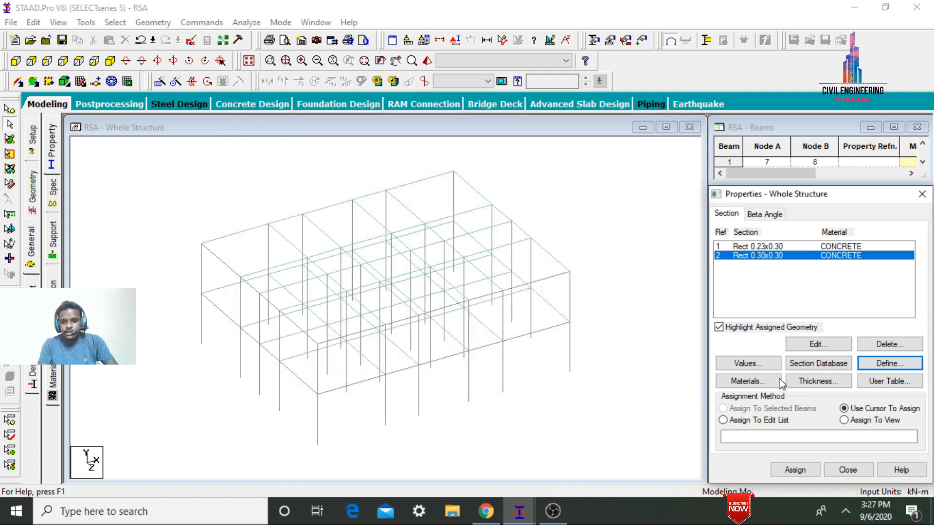
# Define and add a CONCRETE plate element thickness of 0.125 m at all four nodes
pyautogui.click(816, 381)
pyautogui.click(579, 199)
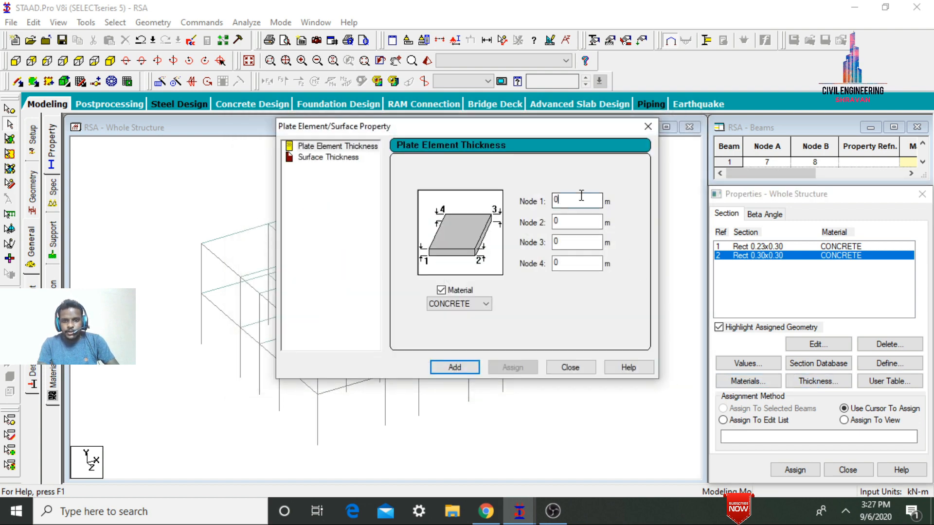
pyautogui.write('.125')
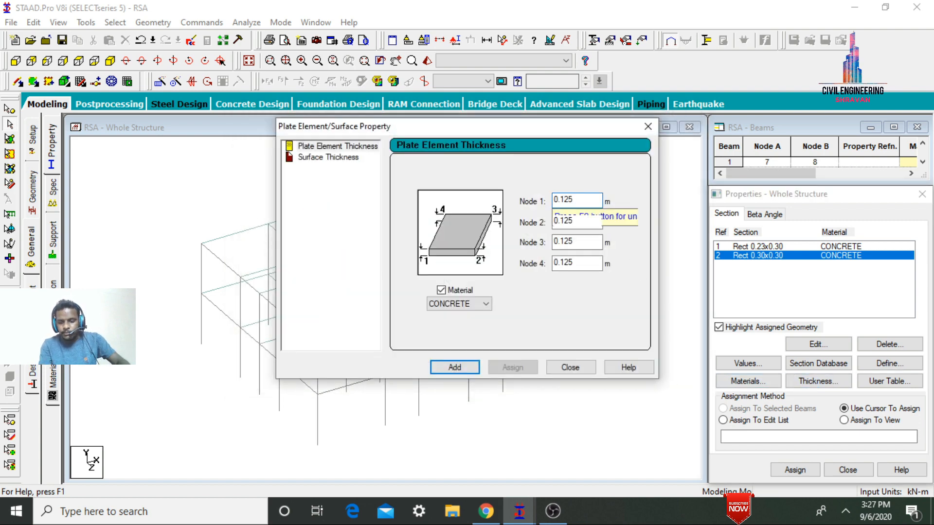
pyautogui.press('Return')
pyautogui.click(569, 368)
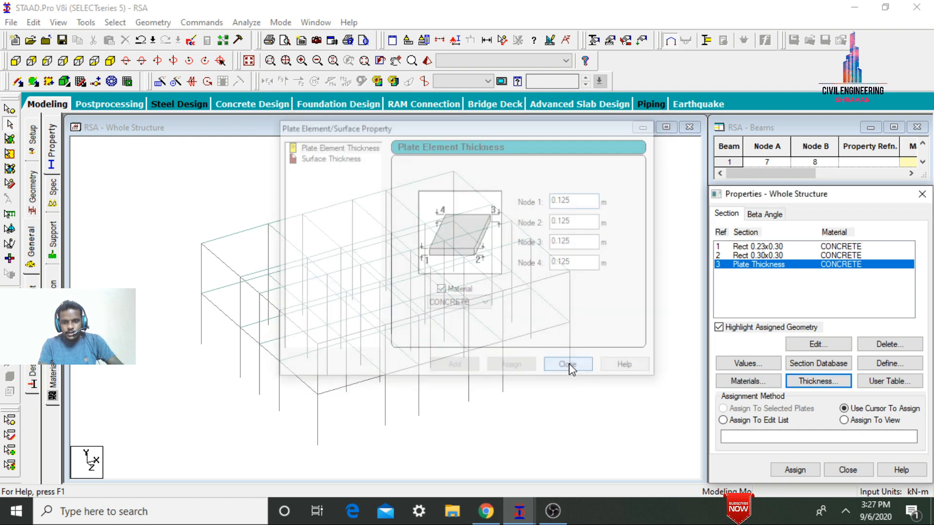
# Assign the Rect 0.23x0.30 section to all beams parallel to X and Z
pyautogui.click(764, 248)
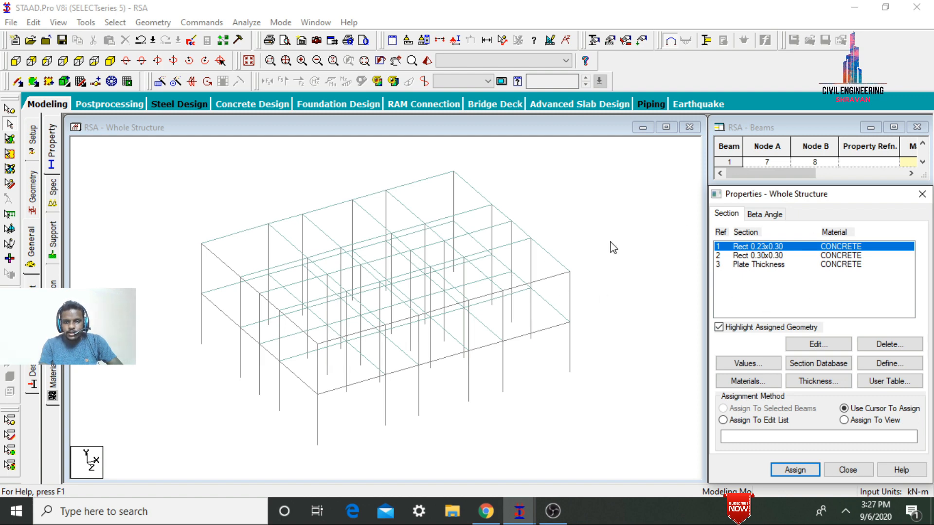
pyautogui.click(114, 23)
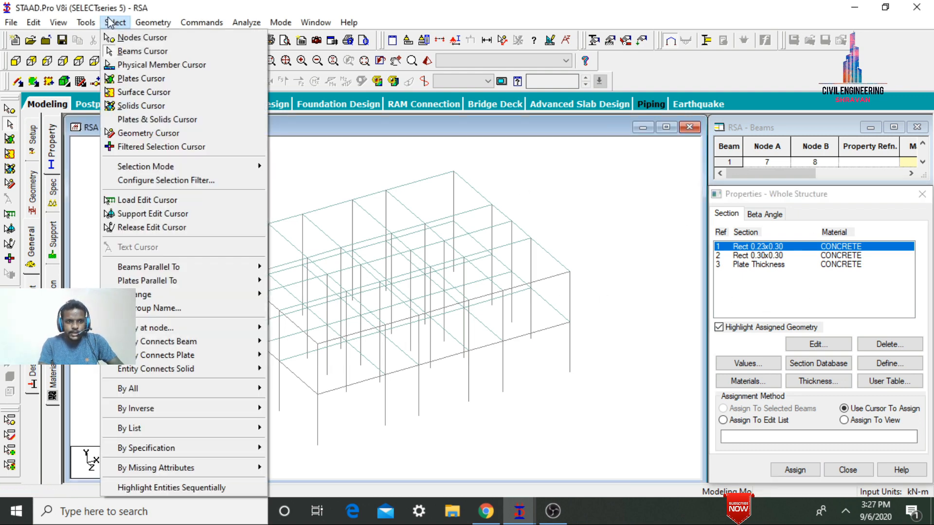
pyautogui.moveTo(255, 267)
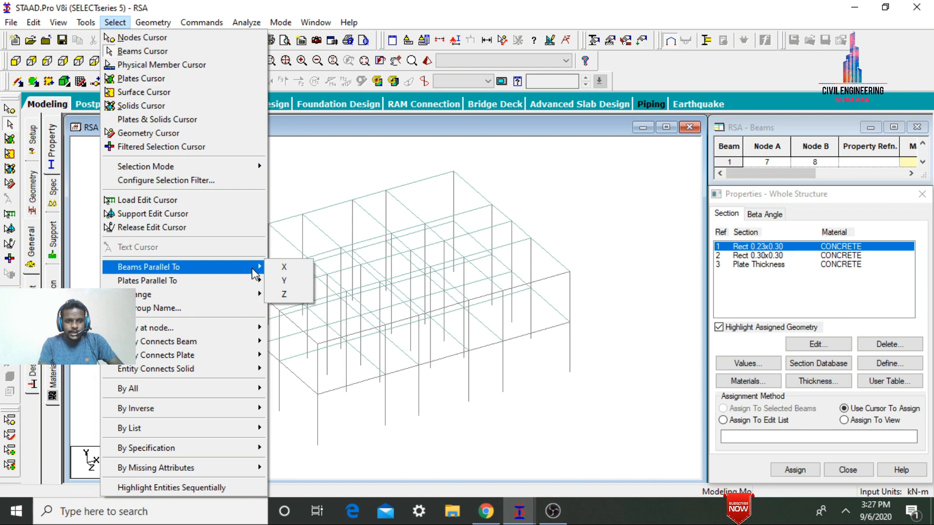
pyautogui.click(307, 267)
pyautogui.click(115, 23)
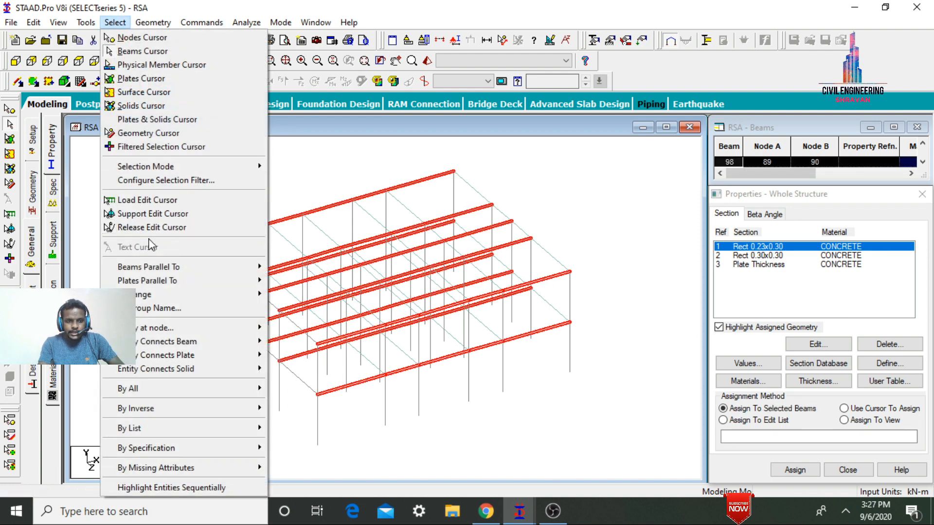
pyautogui.moveTo(153, 271)
pyautogui.click(288, 294)
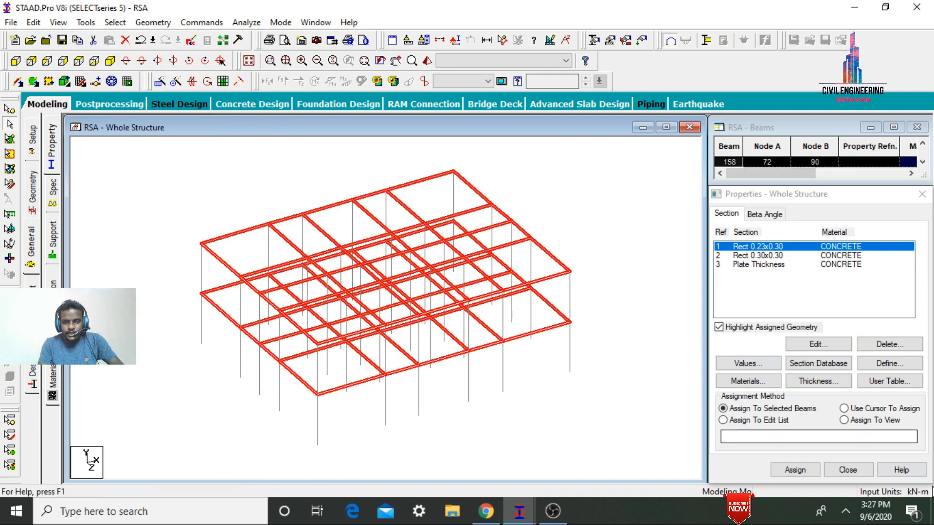
pyautogui.click(796, 470)
pyautogui.press('Return')
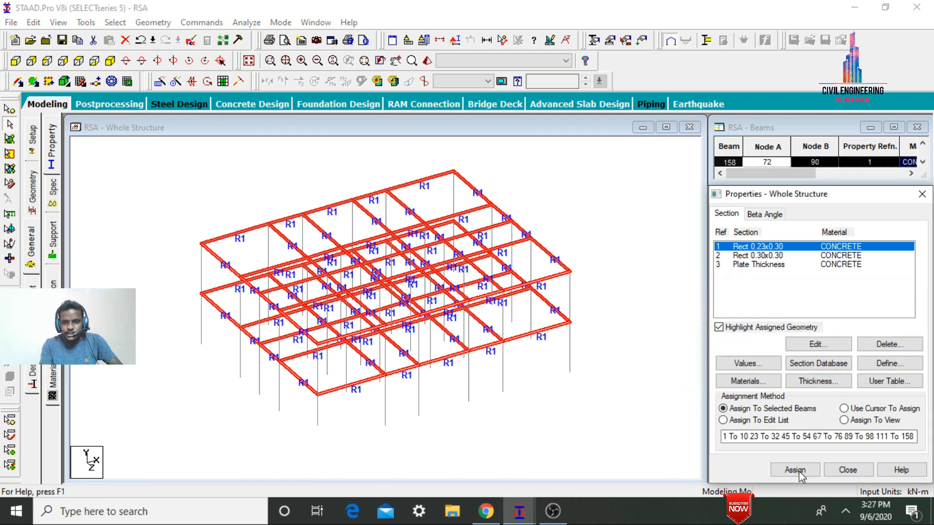
# Assign the Rect 0.30x0.30 section to all columns, selected as the members parallel to Y
pyautogui.click(747, 256)
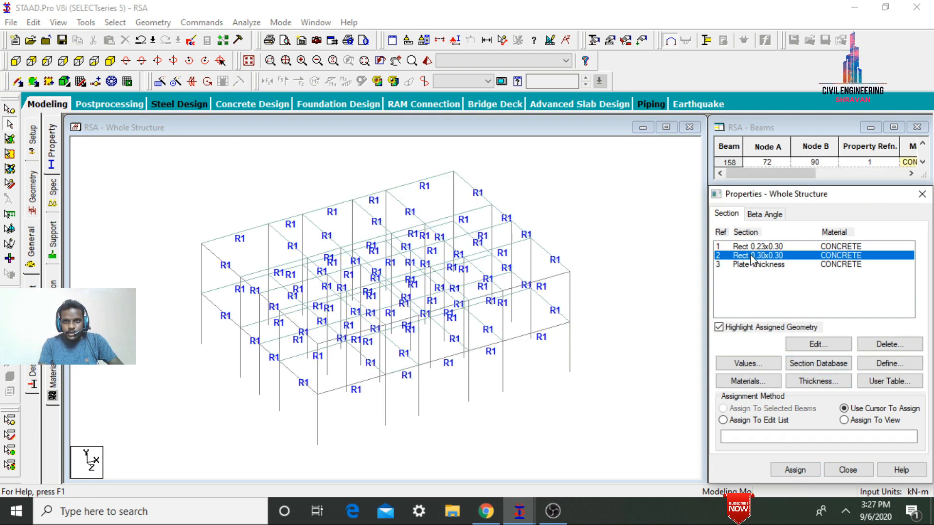
pyautogui.click(116, 23)
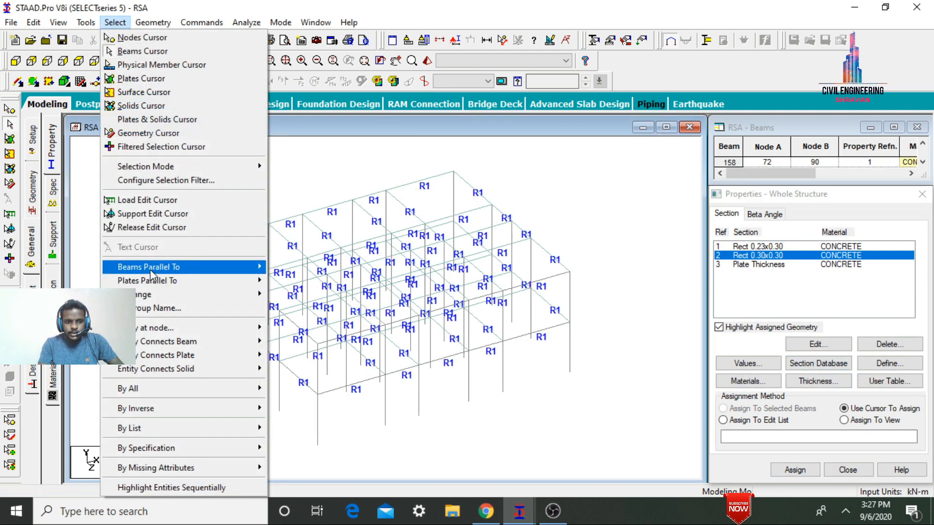
pyautogui.moveTo(151, 271)
pyautogui.click(285, 280)
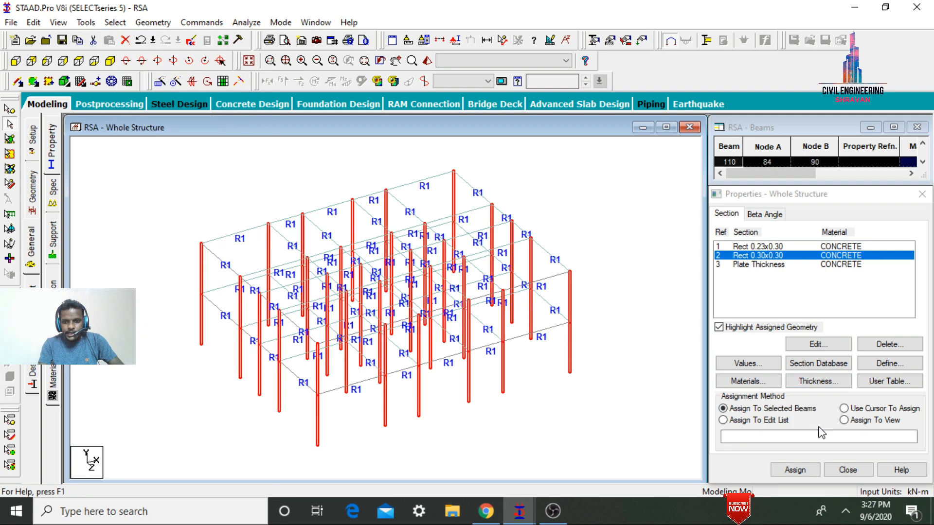
pyautogui.click(787, 473)
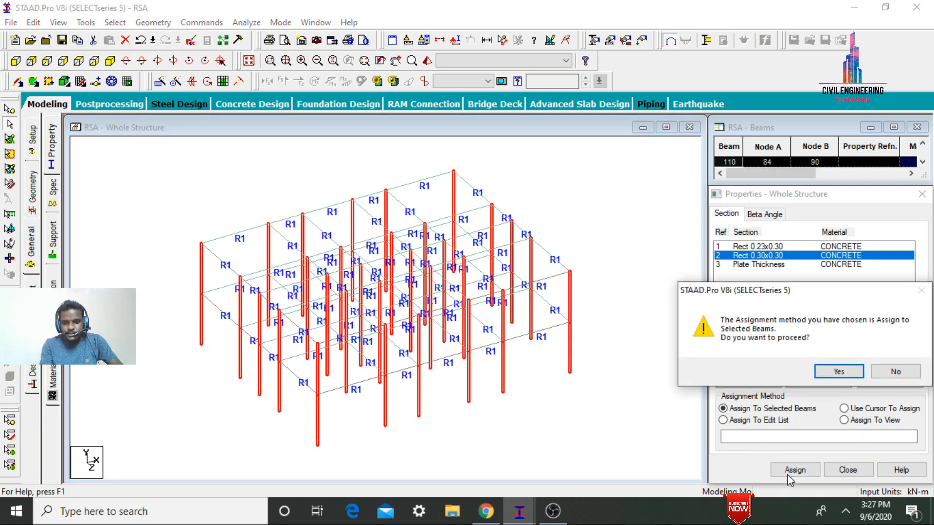
pyautogui.press('Return')
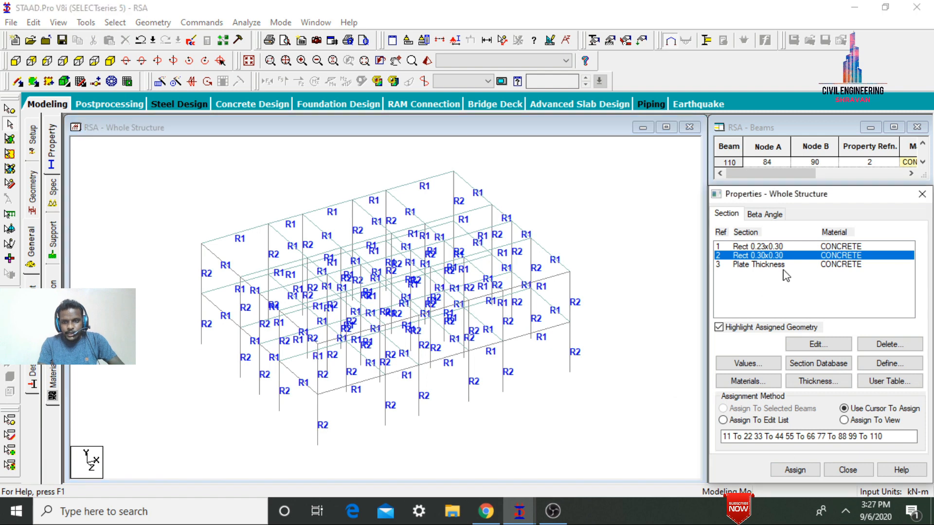
# Assign the plate thickness property to all floor plates with Assign To View and clear the selection
pyautogui.click(780, 265)
pyautogui.click(893, 422)
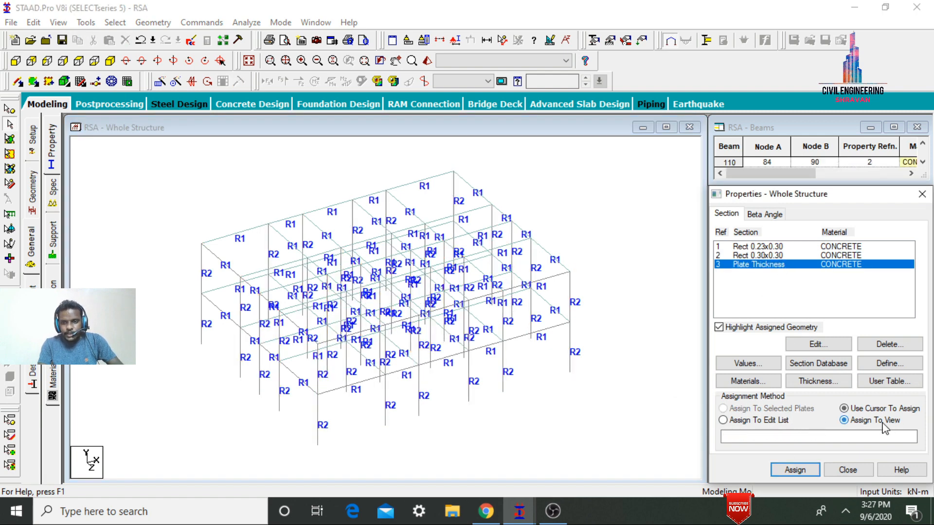
pyautogui.click(793, 469)
pyautogui.press('Return')
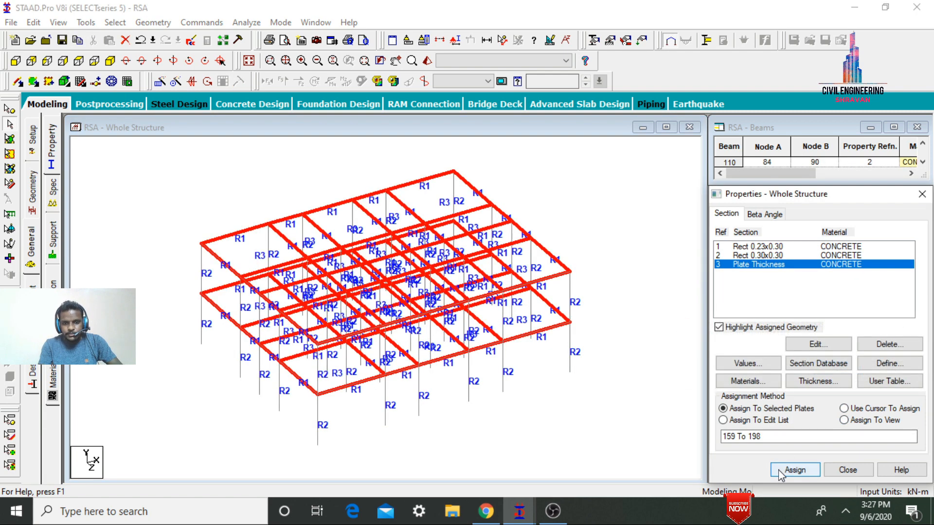
pyautogui.click(632, 283)
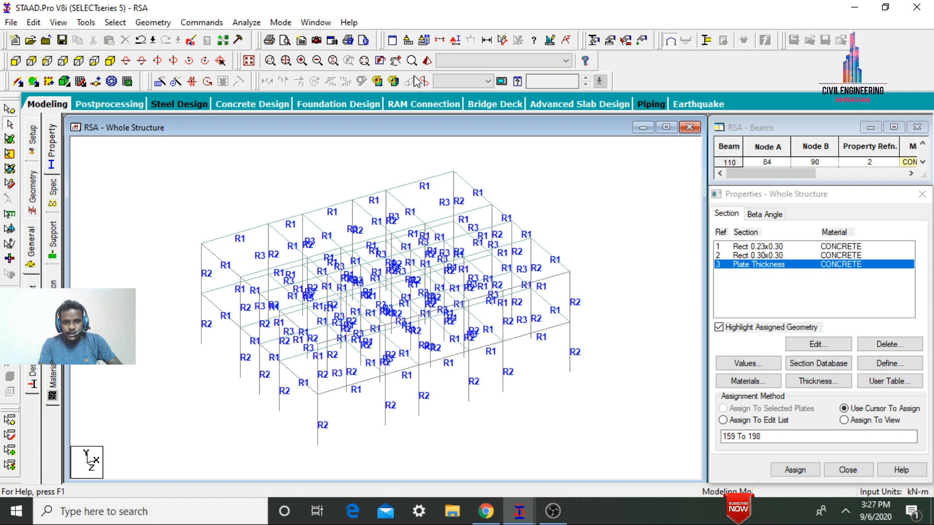
# Inspect the beams, columns and plates with their sections in an enlarged rendered 3D view, and return to the whole-structure model
pyautogui.click(427, 60)
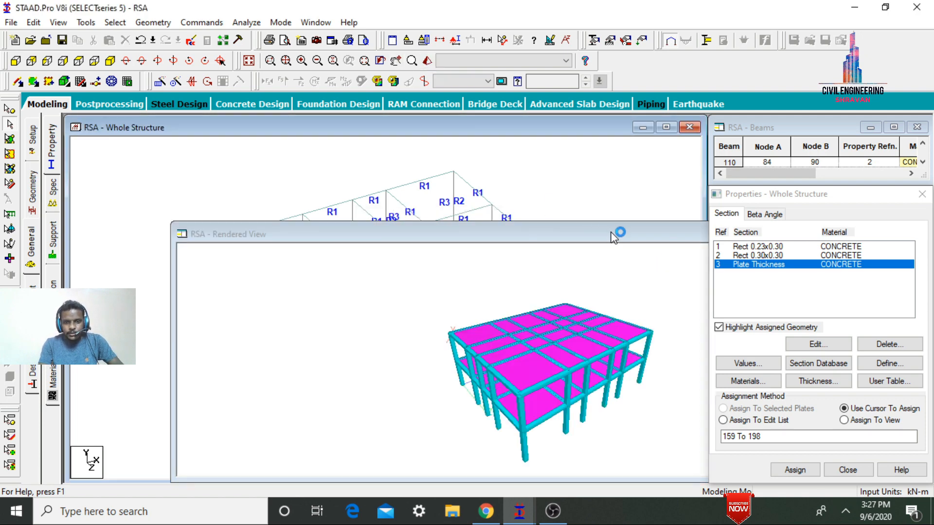
pyautogui.moveTo(610, 233); pyautogui.dragTo(503, 133)
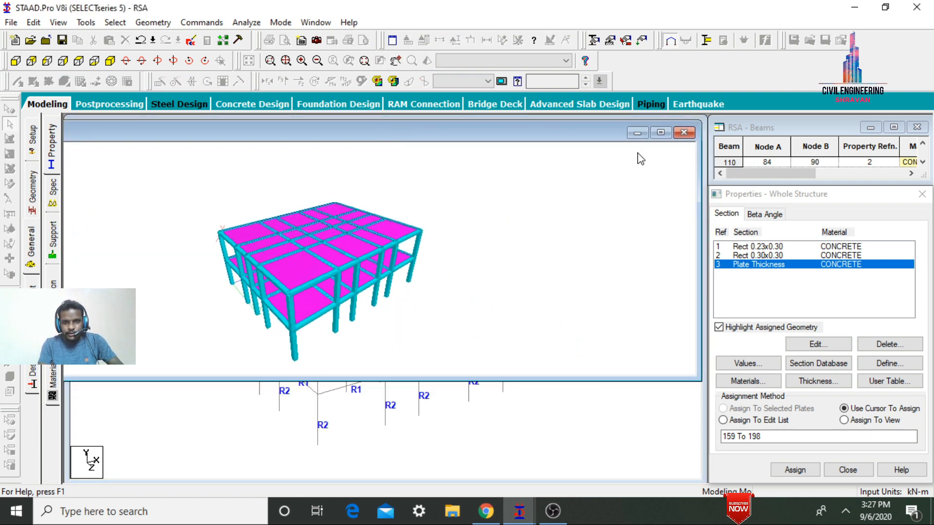
pyautogui.click(660, 133)
pyautogui.moveTo(566, 340); pyautogui.dragTo(567, 433)
pyautogui.moveTo(556, 180); pyautogui.dragTo(492, 151)
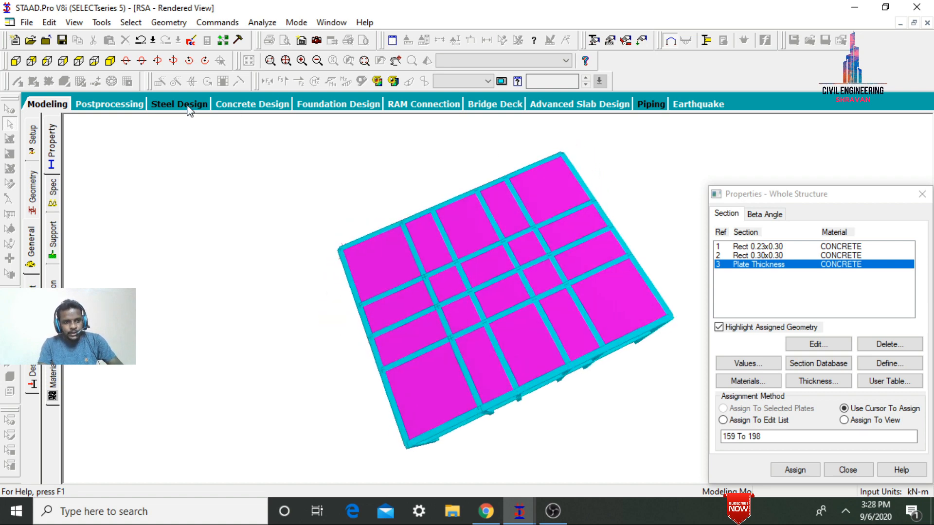
pyautogui.click(45, 104)
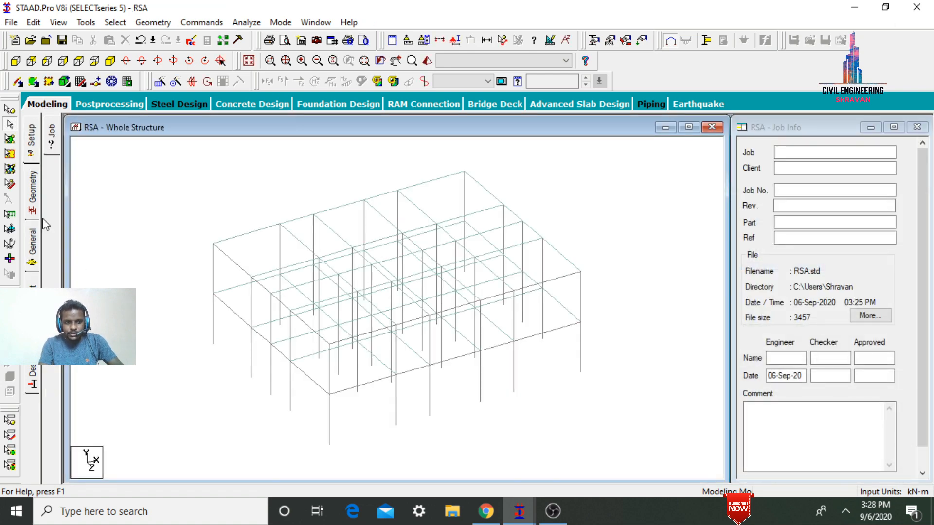
# Create a fixed support definition for the structure
pyautogui.click(33, 247)
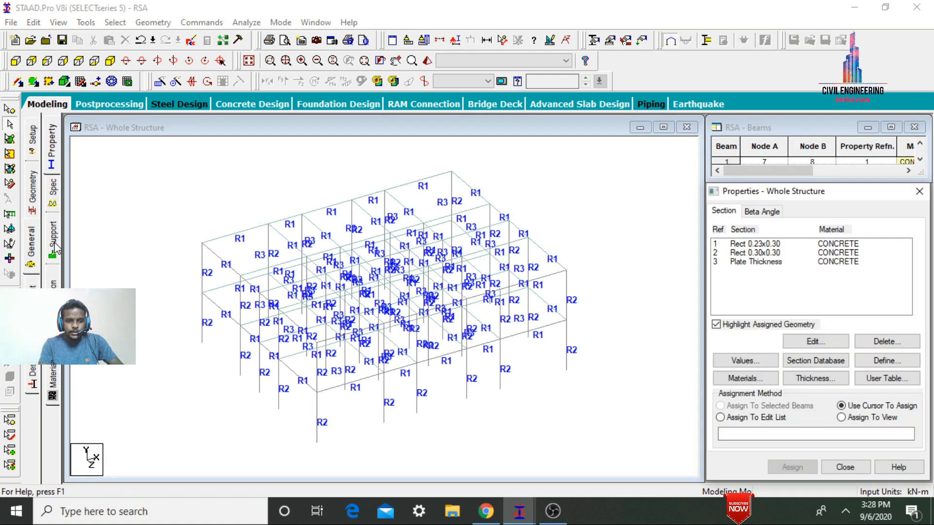
pyautogui.click(54, 245)
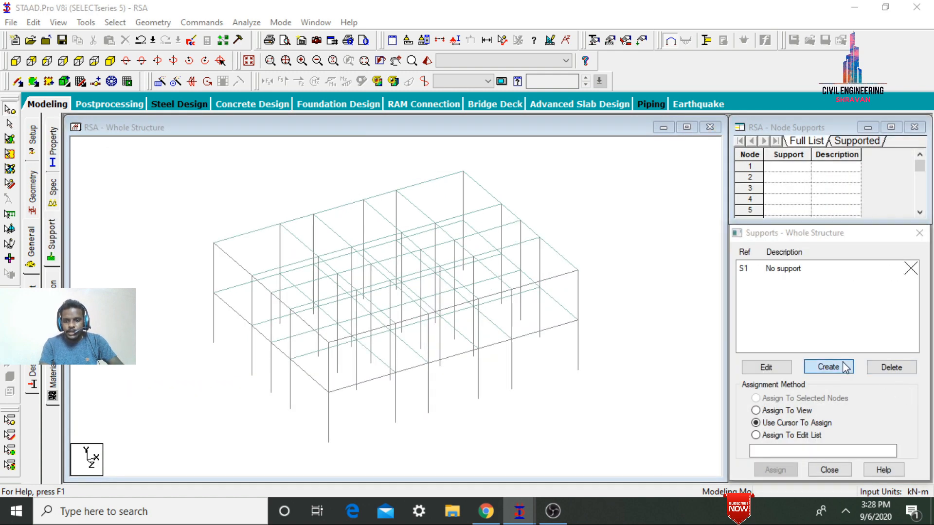
pyautogui.click(846, 368)
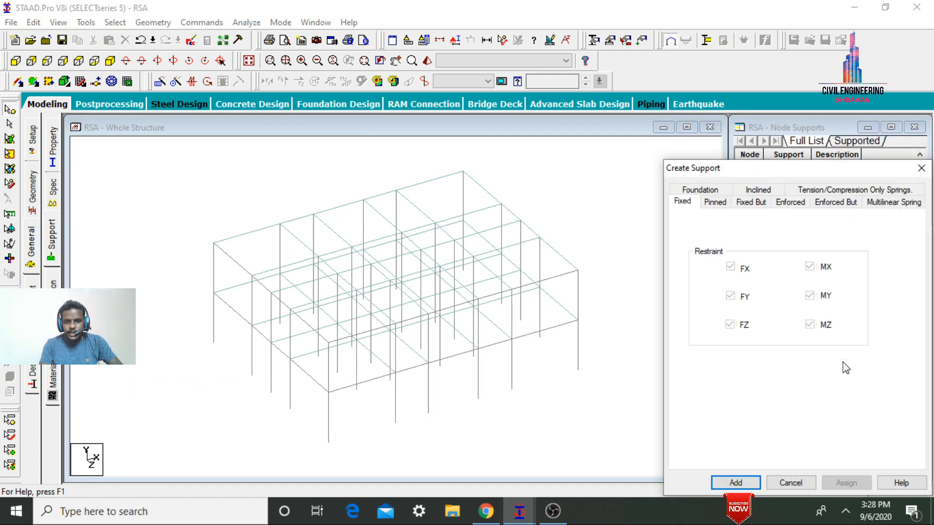
pyautogui.click(747, 480)
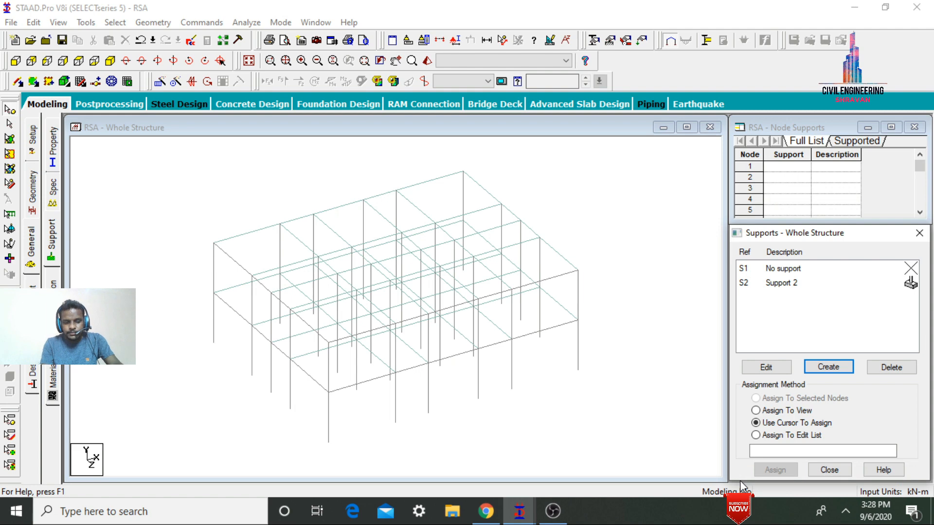
# Assign the fixed support, Support 2, to all column base nodes and clear the node selection
pyautogui.click(778, 283)
pyautogui.click(15, 60)
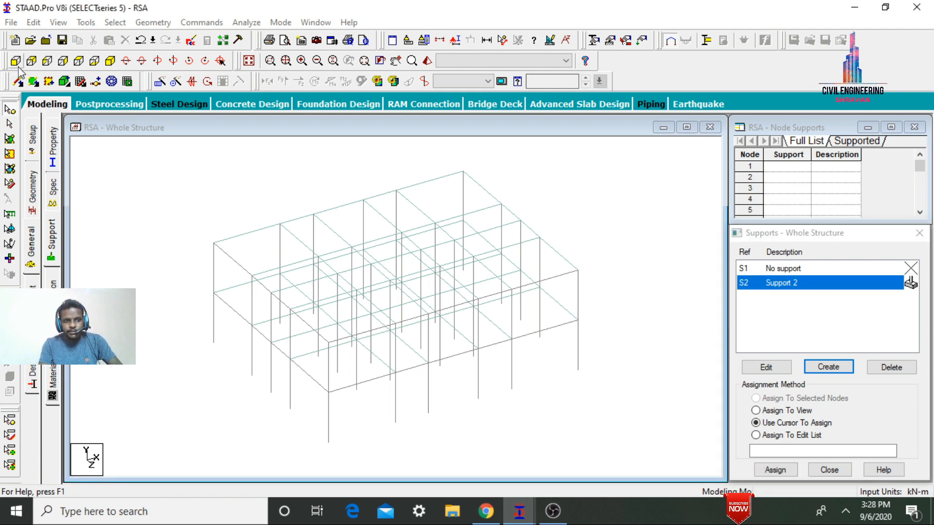
pyautogui.moveTo(119, 378); pyautogui.dragTo(687, 421)
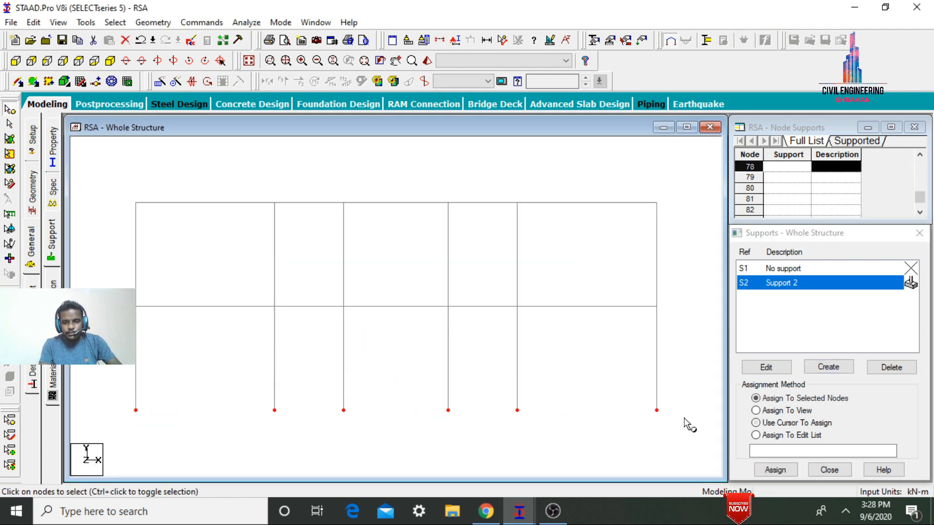
pyautogui.click(777, 470)
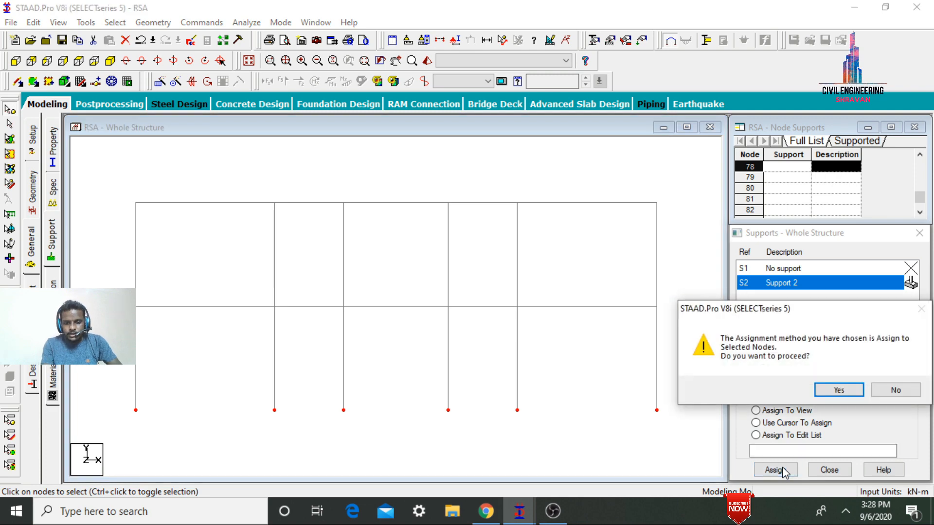
pyautogui.press('Return')
pyautogui.click(115, 60)
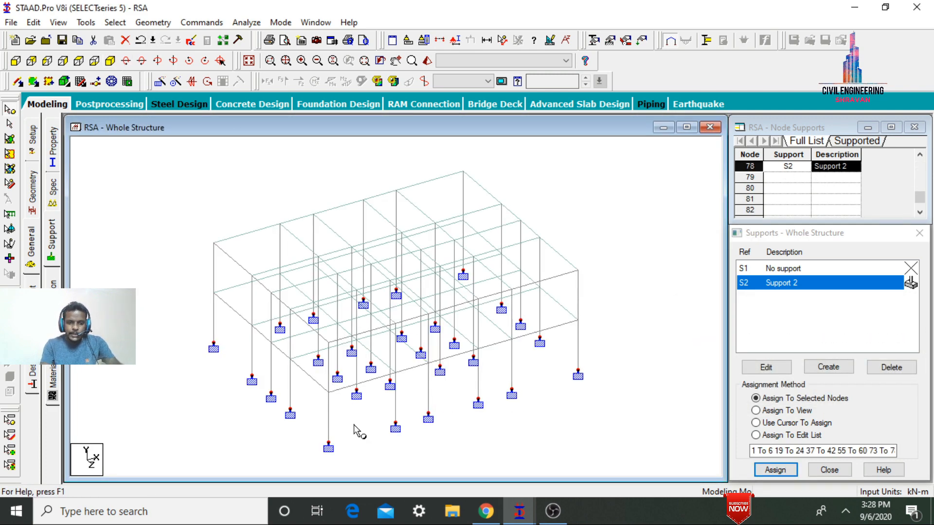
pyautogui.click(9, 124)
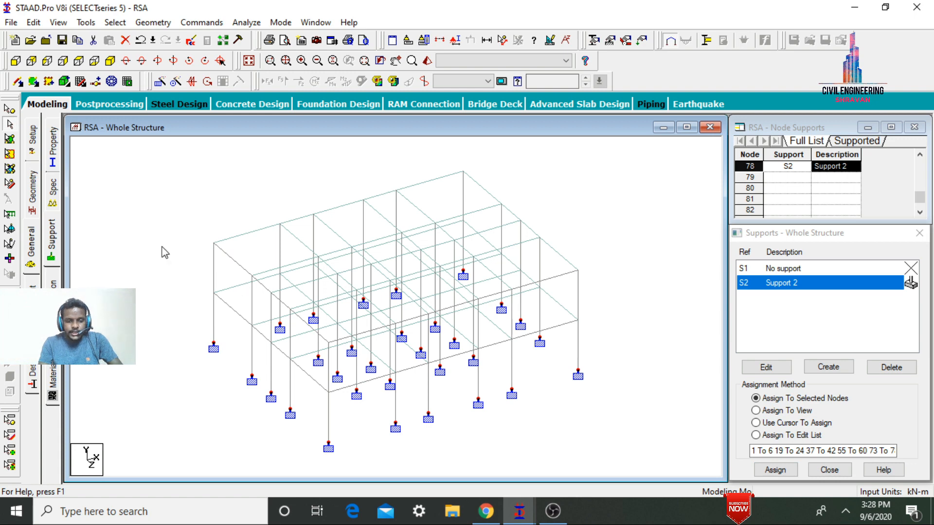
pyautogui.click(155, 240)
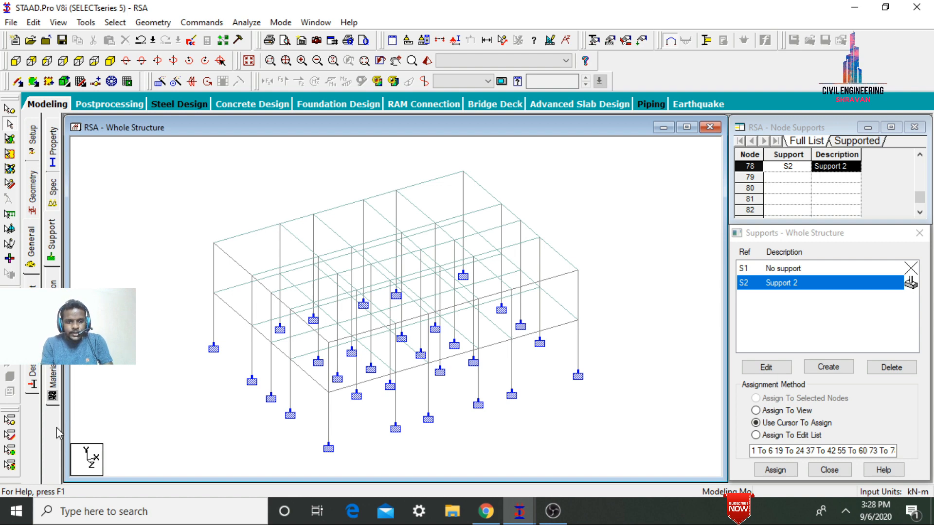
# Start a new seismic definition for the structure using the IS 1893 - 2002/2005 code
pyautogui.click(52, 305)
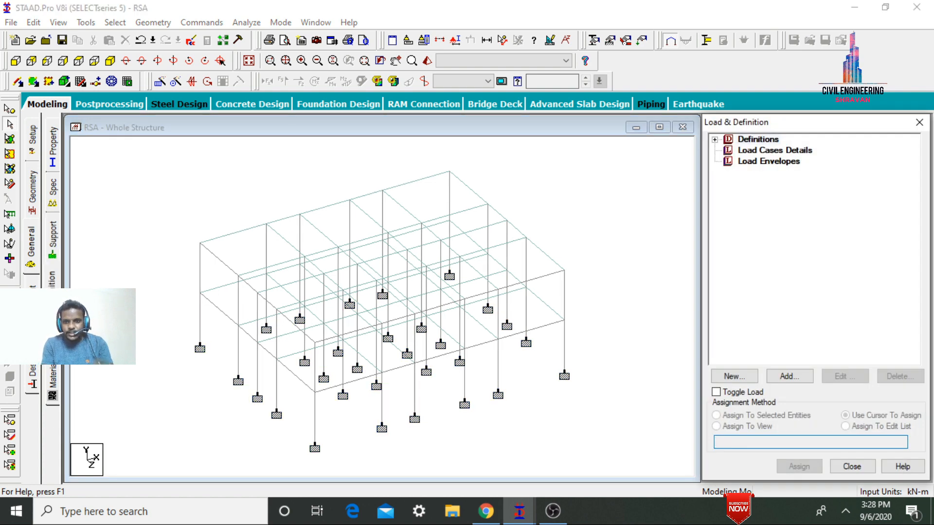
pyautogui.click(714, 140)
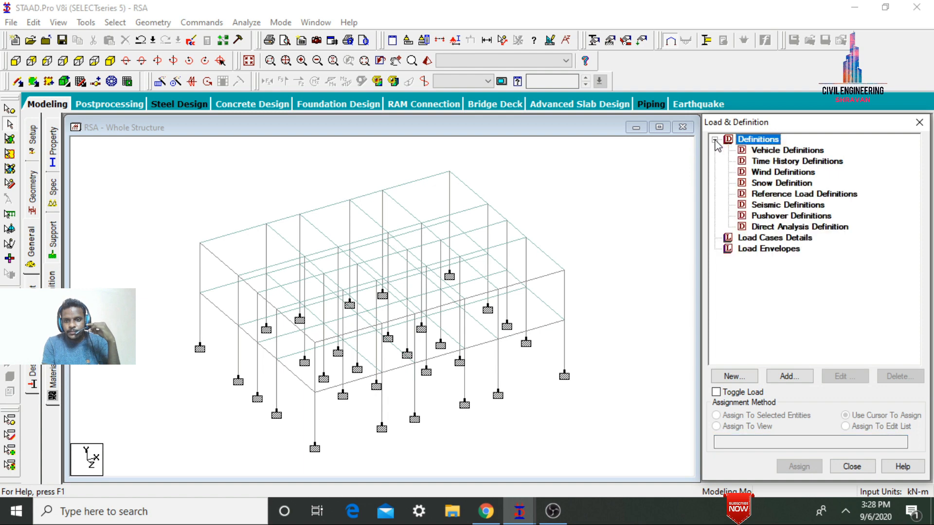
pyautogui.click(774, 206)
pyautogui.click(788, 376)
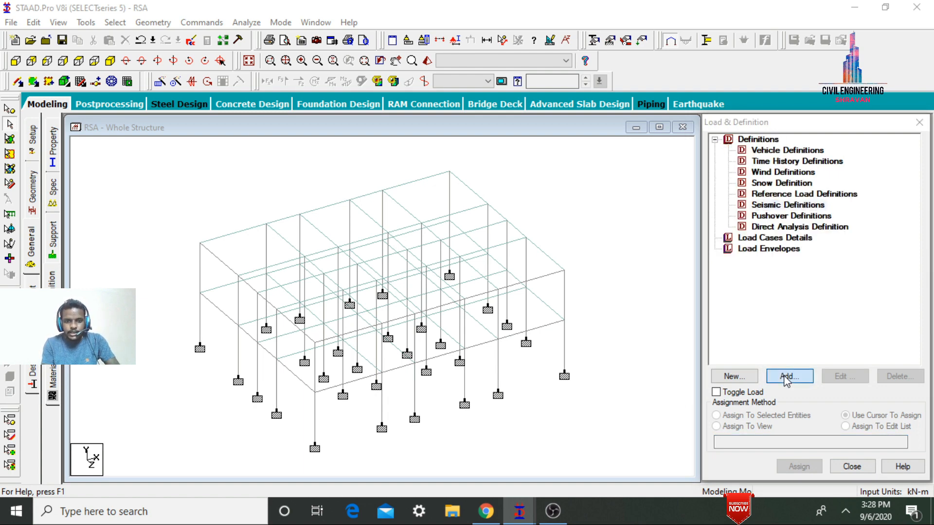
pyautogui.click(428, 139)
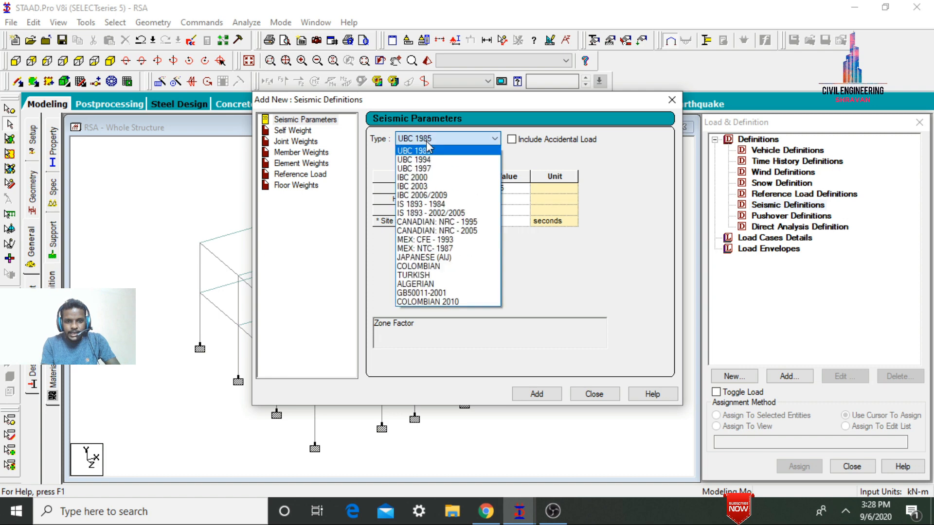
pyautogui.click(473, 214)
# In the IS 1893 parameter generator, set the zone factor to Zone V and keep Special RC Moment Resisting Frame (SMRF) for response reduction
pyautogui.click(560, 159)
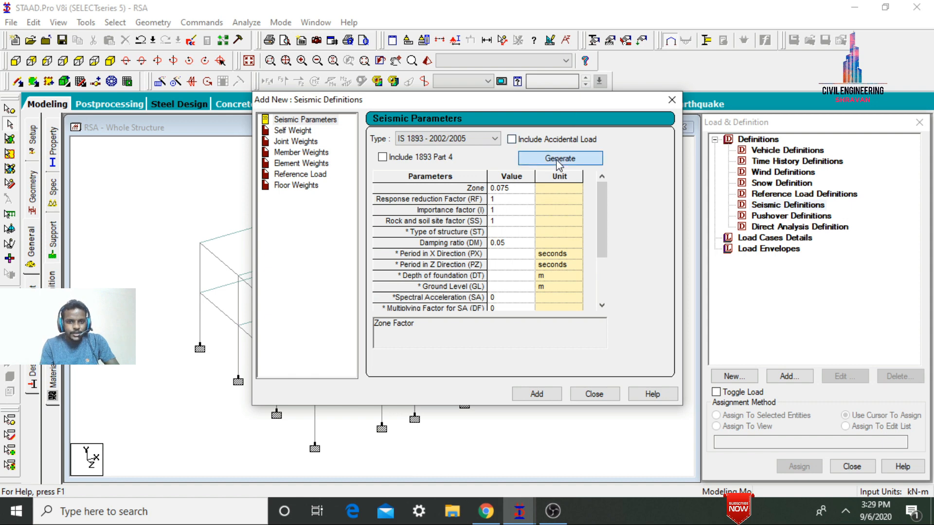
pyautogui.moveTo(144, 34); pyautogui.dragTo(404, 162)
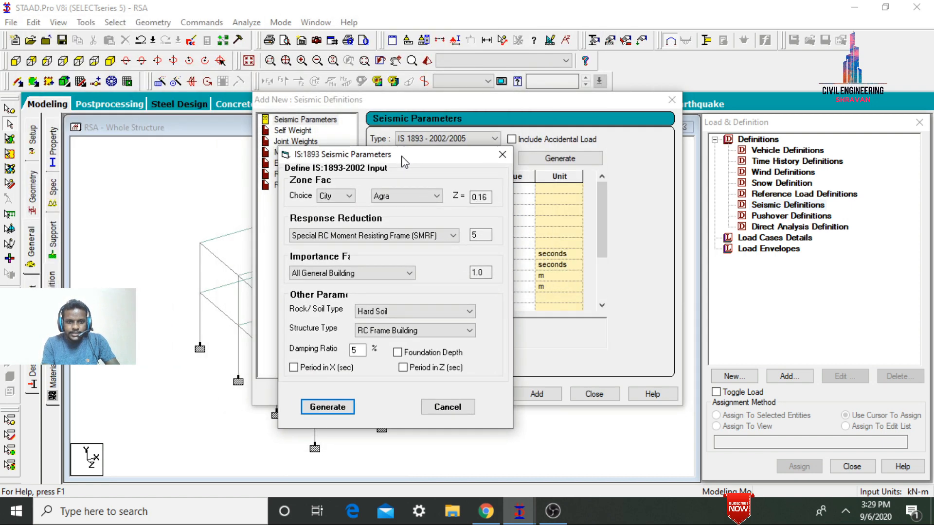
pyautogui.click(349, 196)
pyautogui.click(335, 222)
pyautogui.click(406, 196)
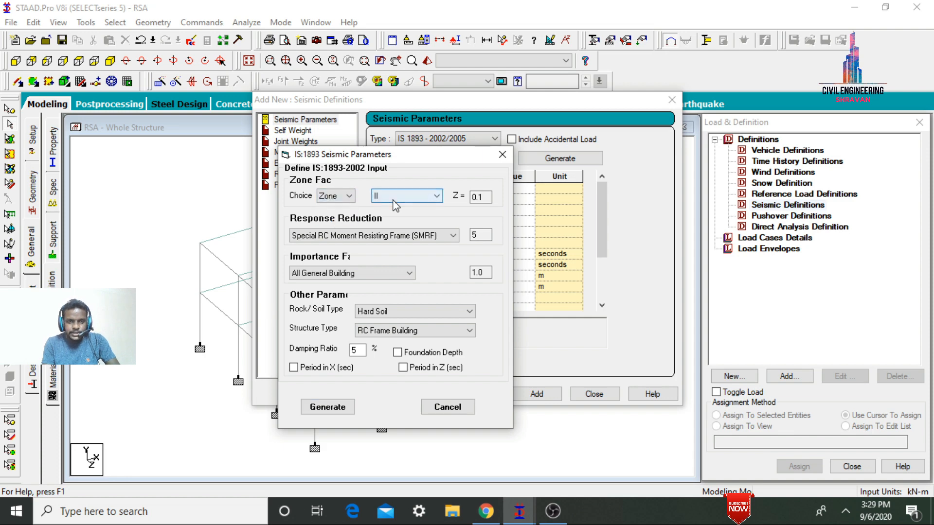
pyautogui.click(390, 236)
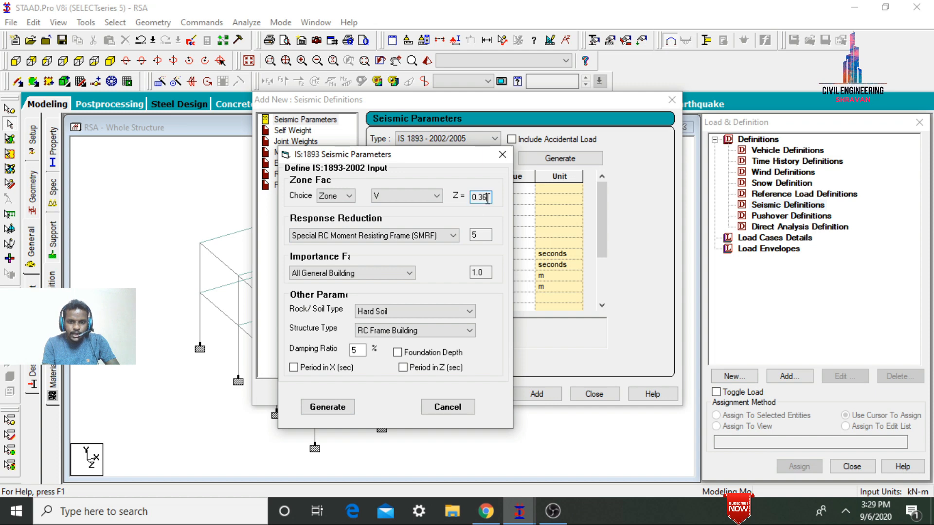
pyautogui.click(430, 236)
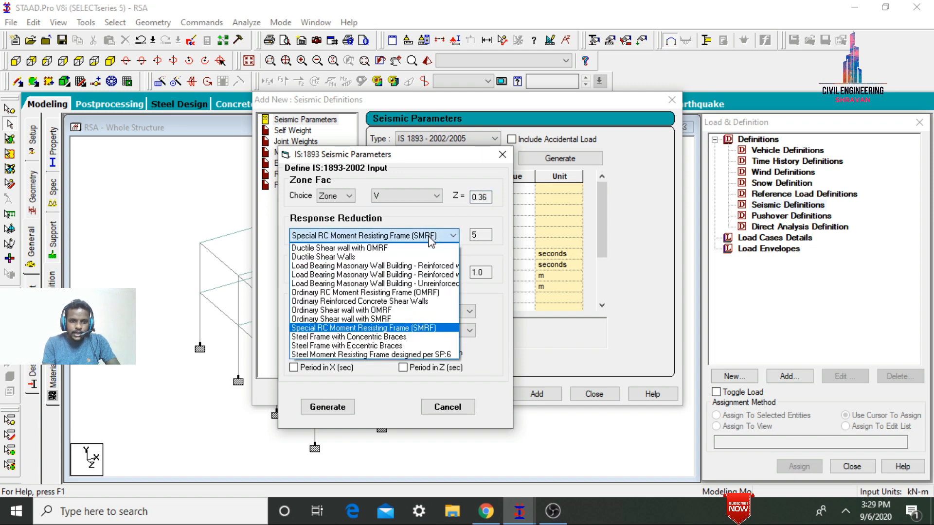
pyautogui.click(429, 238)
# Set the importance factor to Important Building and the soil type to Medium Soil, and generate the seismic parameters
pyautogui.click(376, 274)
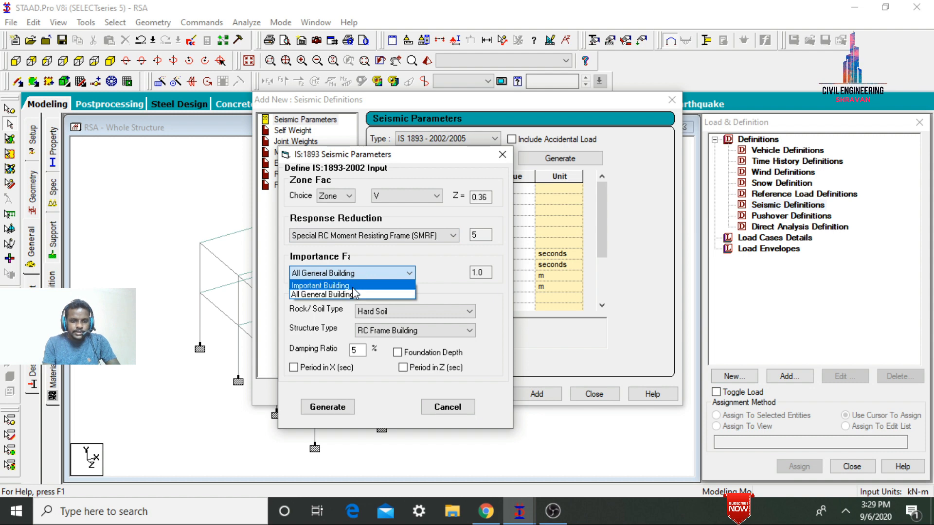
pyautogui.click(353, 288)
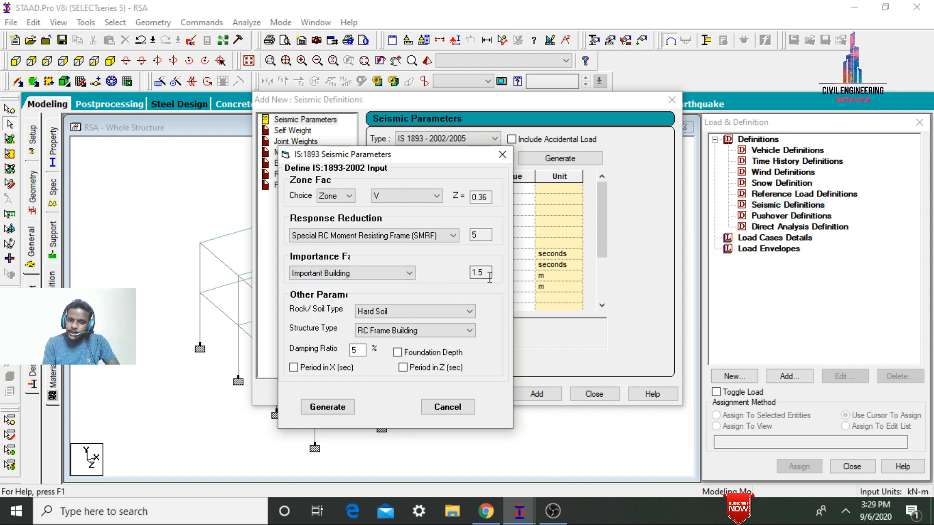
pyautogui.click(463, 311)
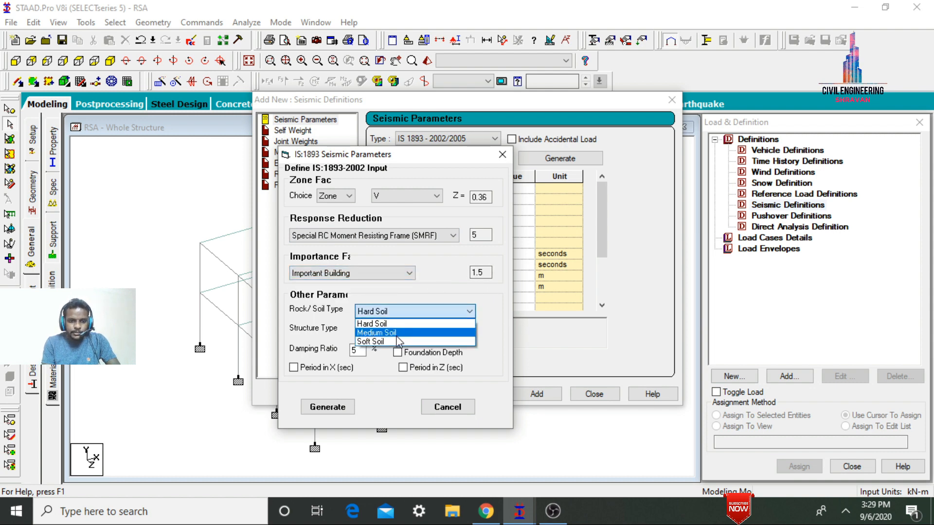
pyautogui.click(385, 333)
pyautogui.click(327, 406)
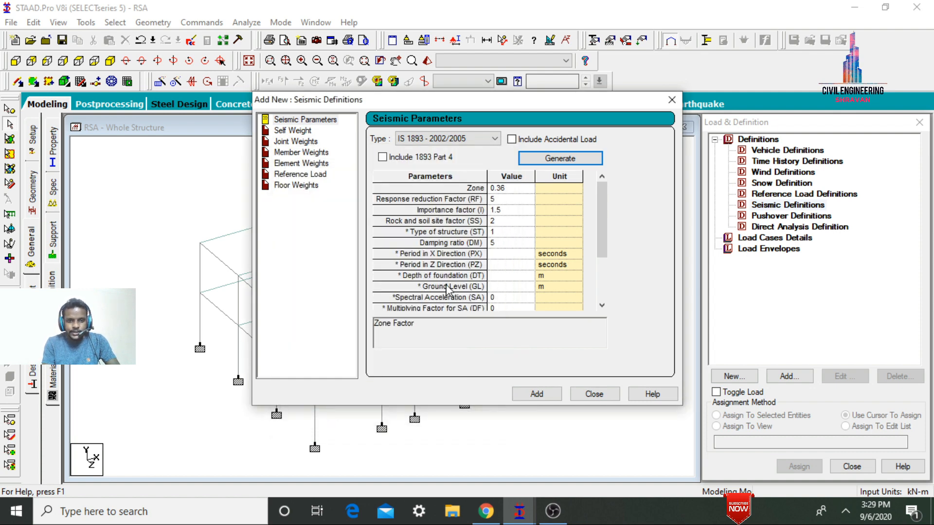
# Add the seismic parameters with a damping ratio of 0.05, and add a self weight factor of 1
pyautogui.click(509, 244)
pyautogui.write('0')
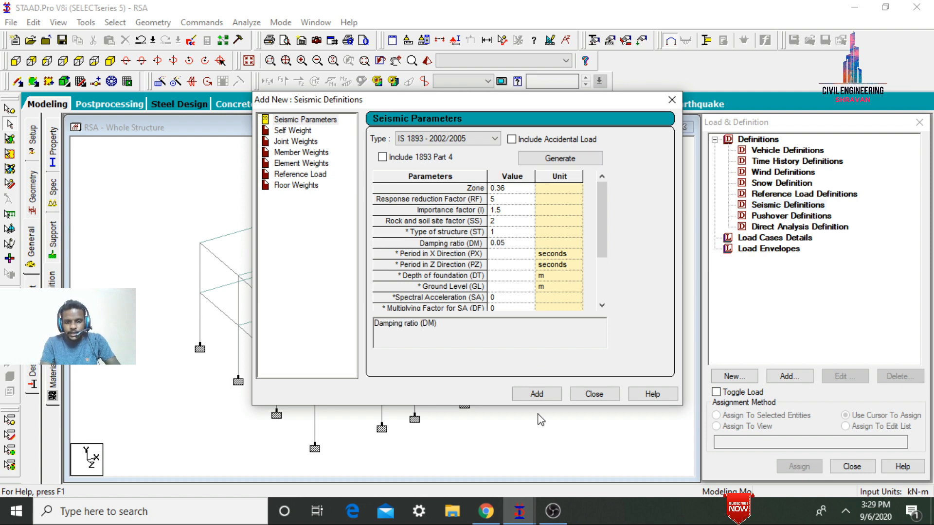
pyautogui.click(537, 394)
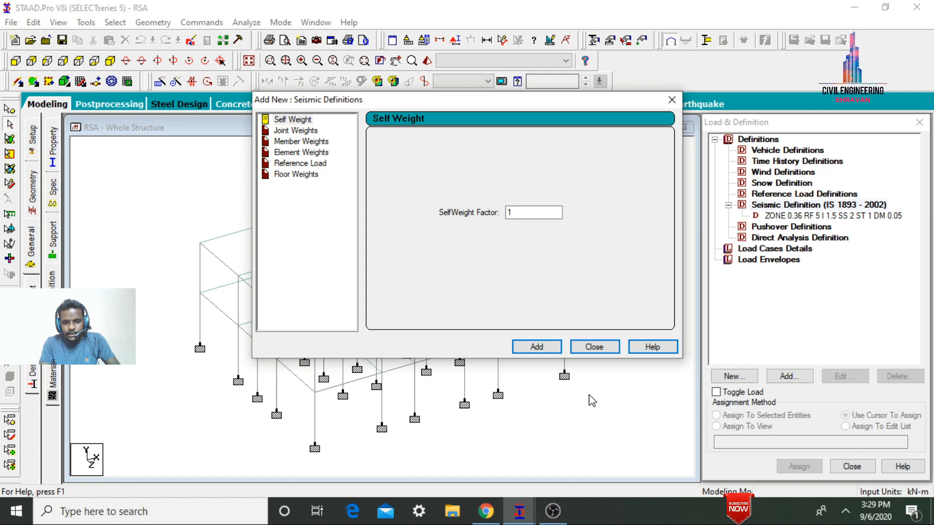
pyautogui.click(524, 218)
pyautogui.click(537, 347)
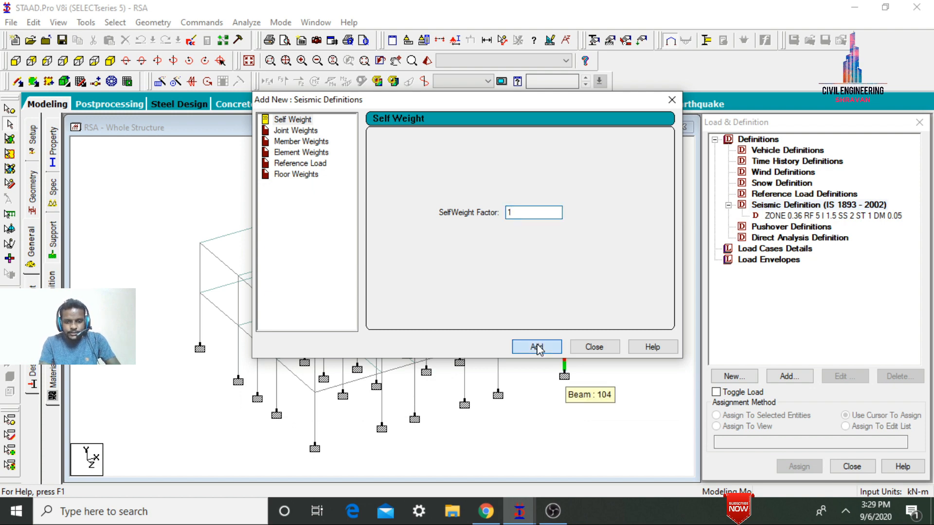
# Choose the uniform loading type, UNI, for the seismic member weights
pyautogui.click(287, 141)
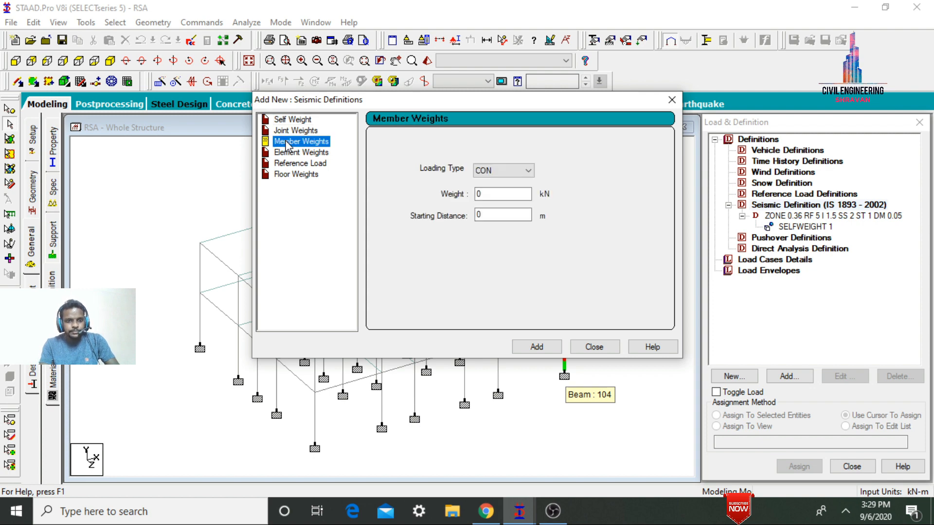
pyautogui.click(502, 175)
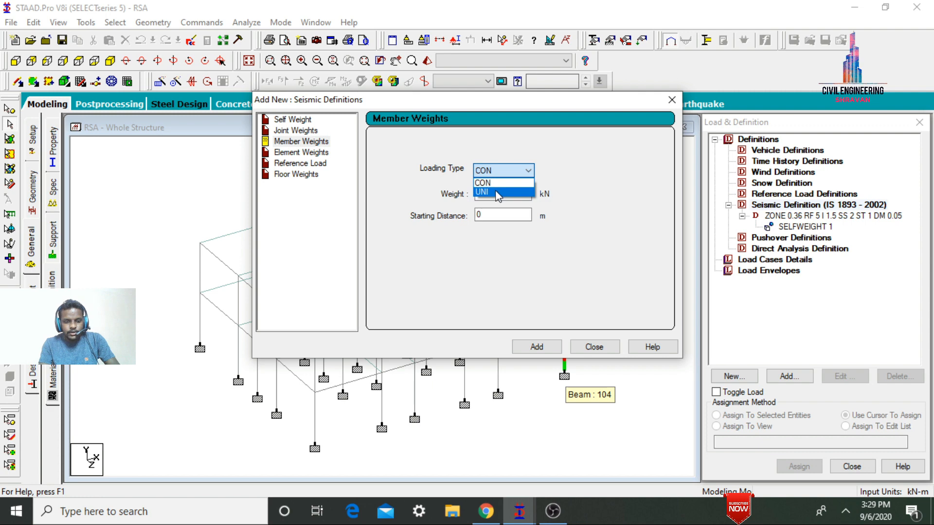
pyautogui.click(497, 193)
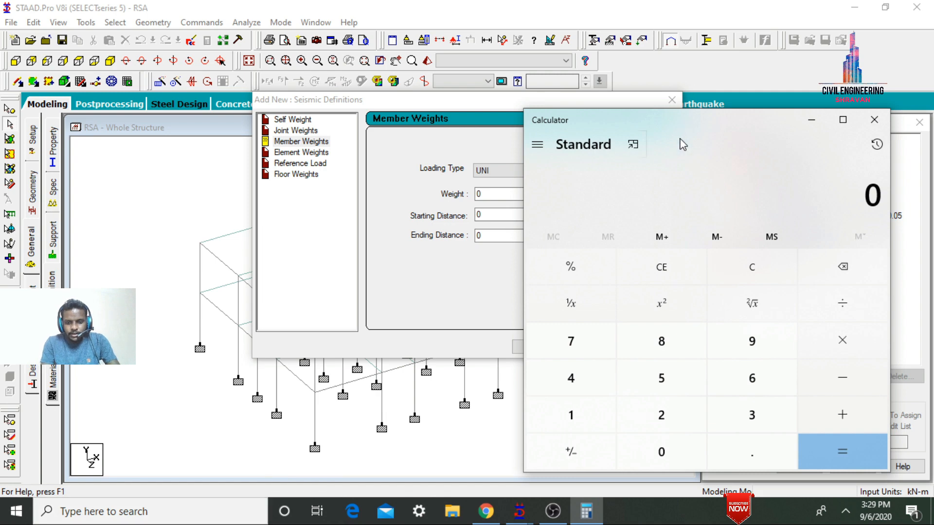
# Calculate the beam weight per metre as 0.23 × 0.3 × 25 in Calculator and minimize it
pyautogui.write('0.23')
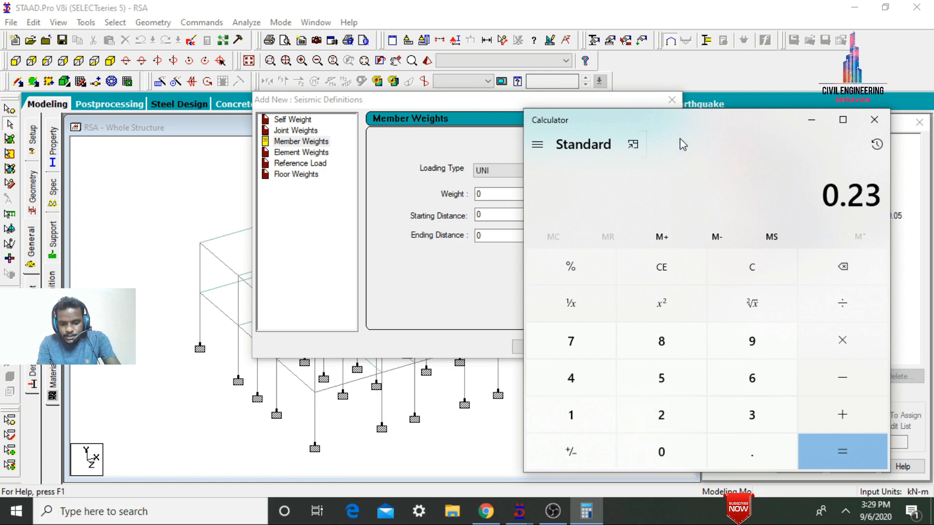
pyautogui.write('*0.3')
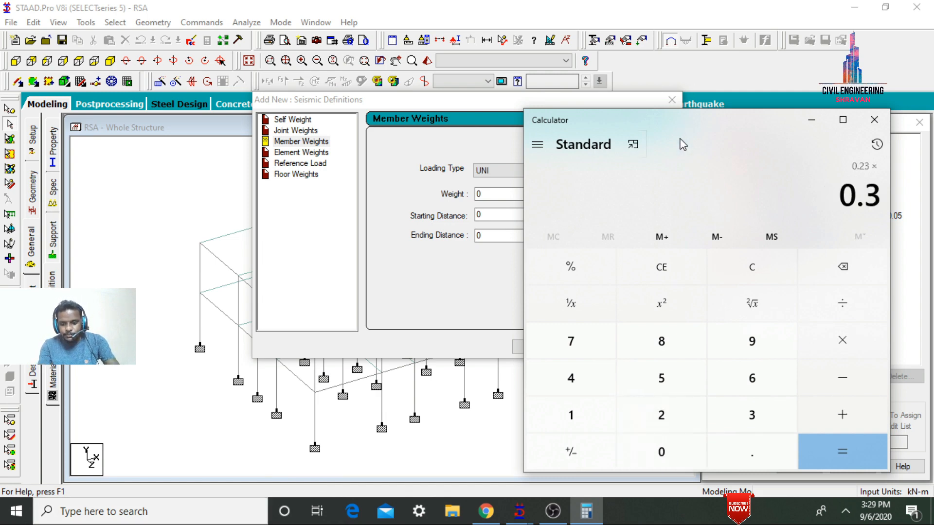
pyautogui.write('*25')
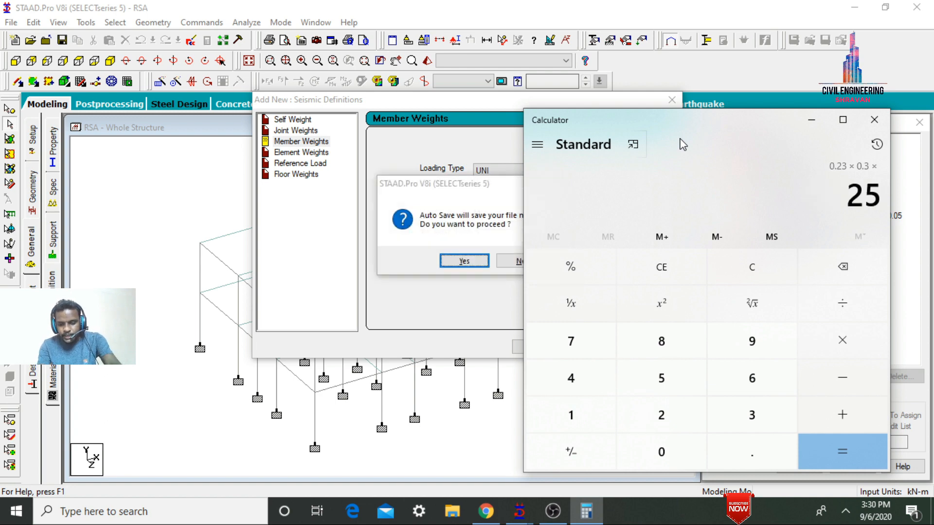
pyautogui.press('Return')
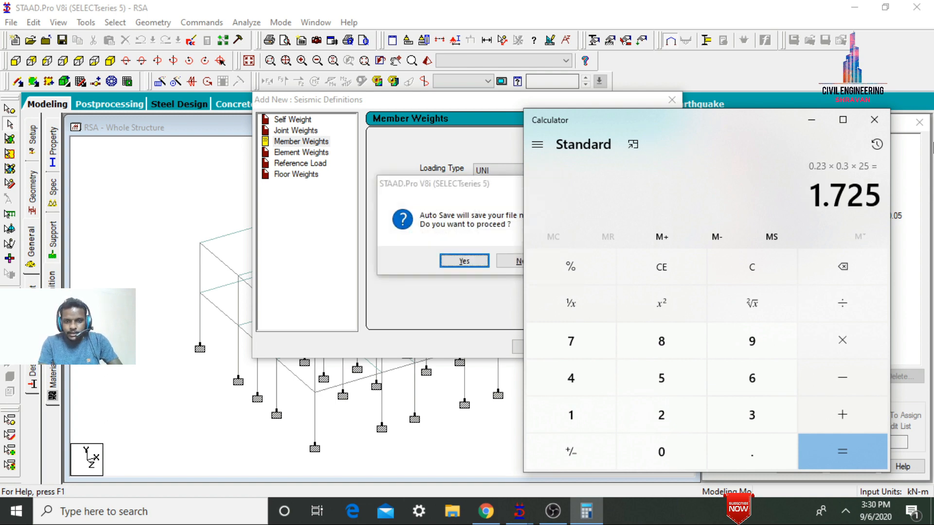
pyautogui.click(811, 122)
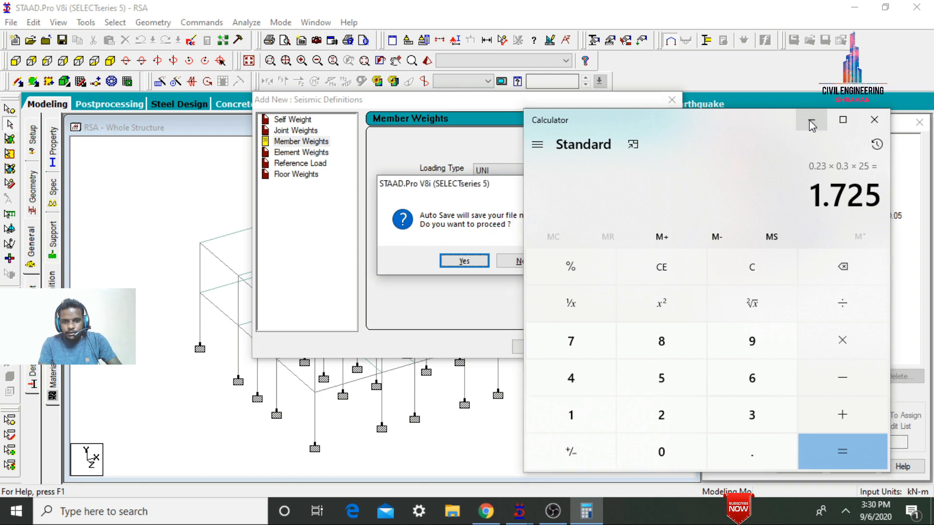
# Accept the auto save of the structure and add a uniform member weight of 1.725 kN/m to the seismic definition
pyautogui.click(465, 262)
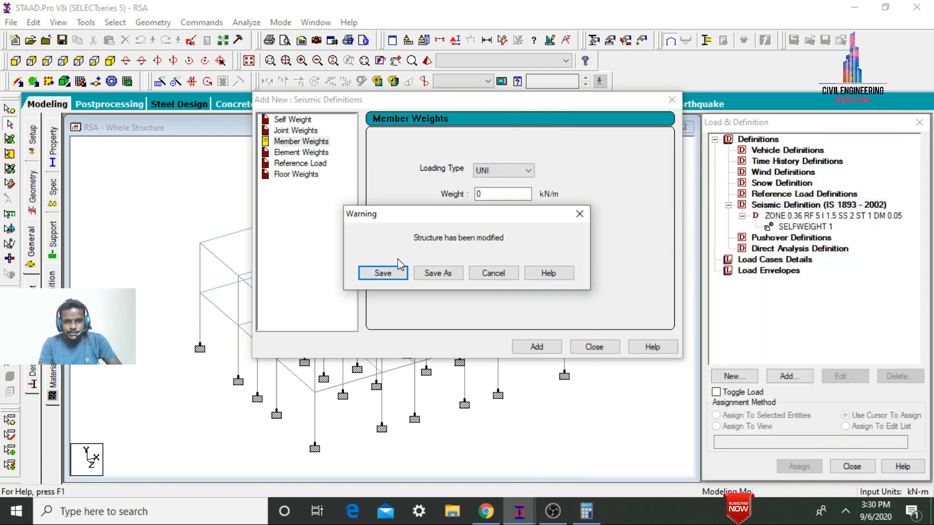
pyautogui.click(381, 271)
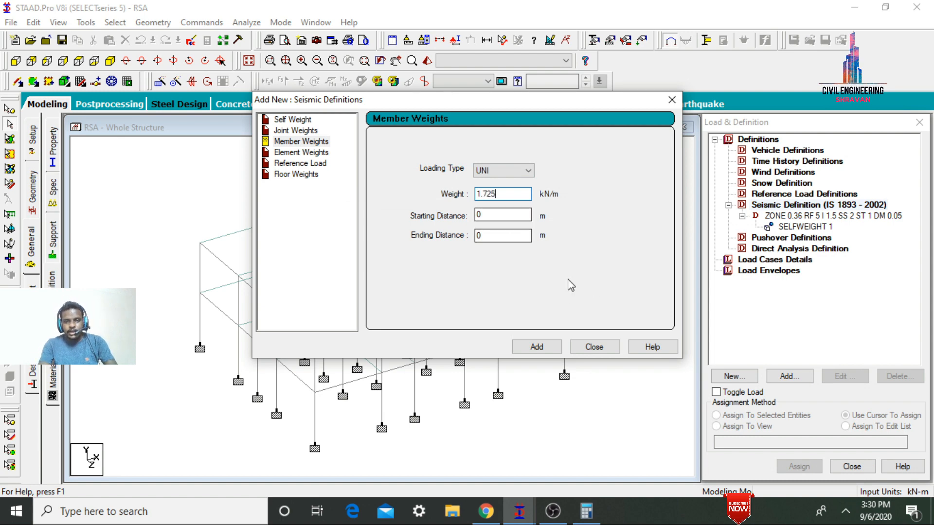
pyautogui.click(537, 345)
pyautogui.click(594, 346)
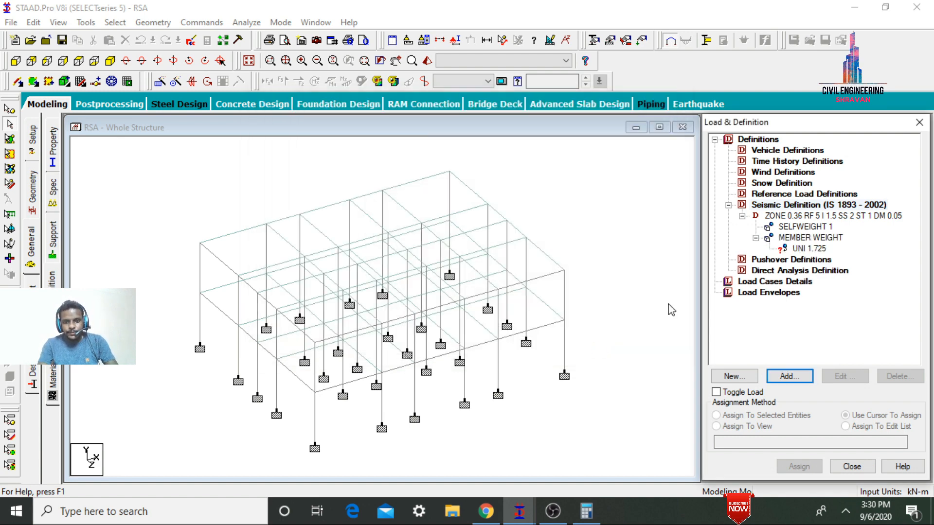
# Assign the UNI 1.725 member weight to all beams parallel to X and Z, and clear the selection
pyautogui.click(797, 249)
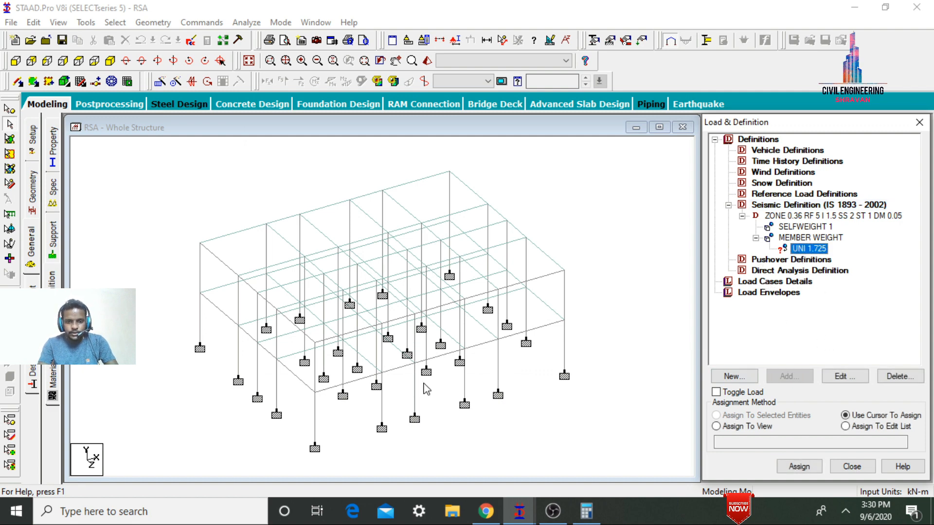
pyautogui.click(115, 22)
pyautogui.moveTo(149, 267)
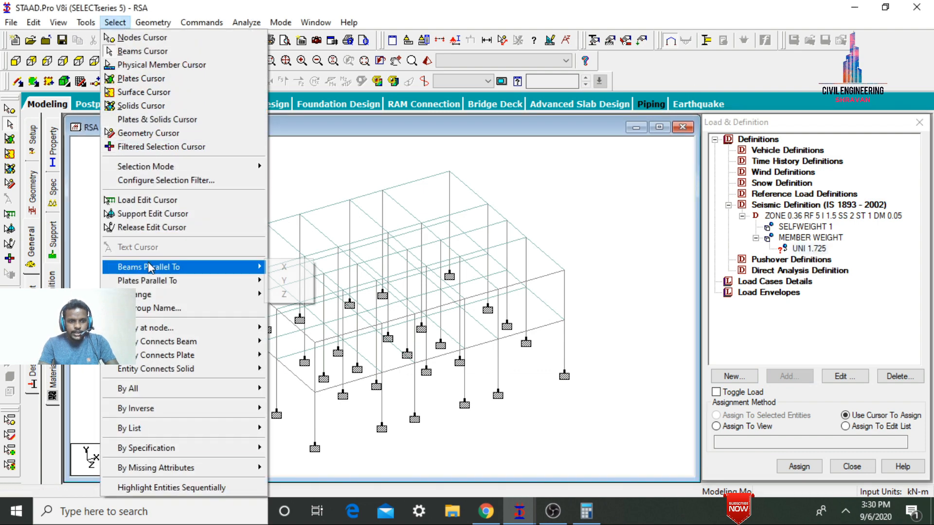
pyautogui.click(284, 267)
pyautogui.click(115, 22)
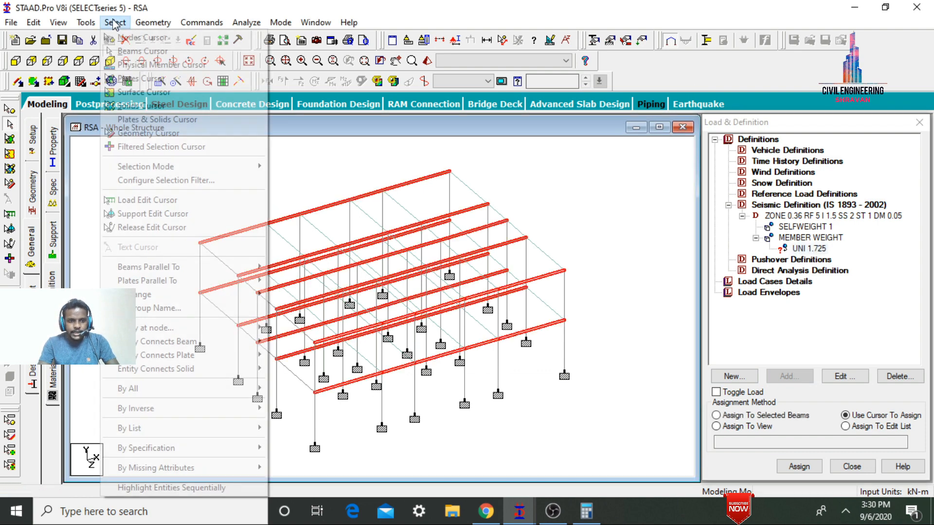
pyautogui.moveTo(151, 267)
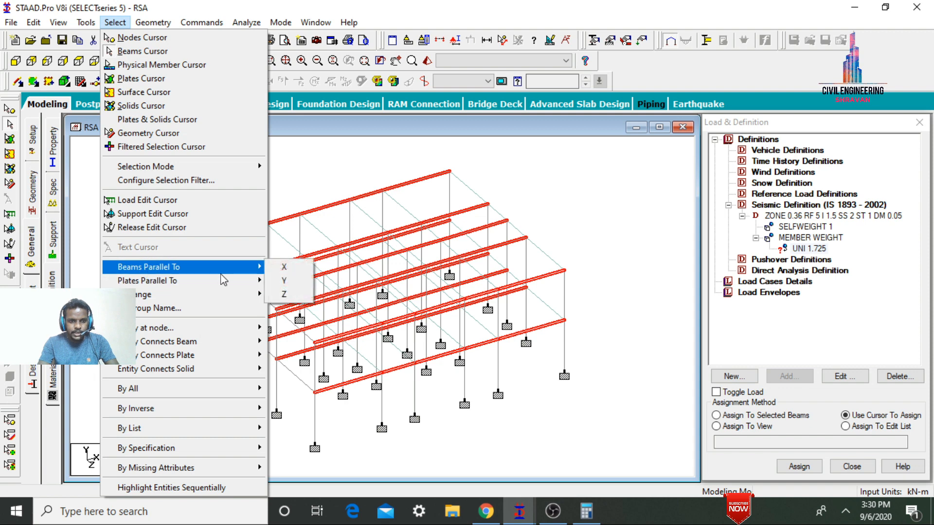
pyautogui.click(285, 295)
pyautogui.click(758, 416)
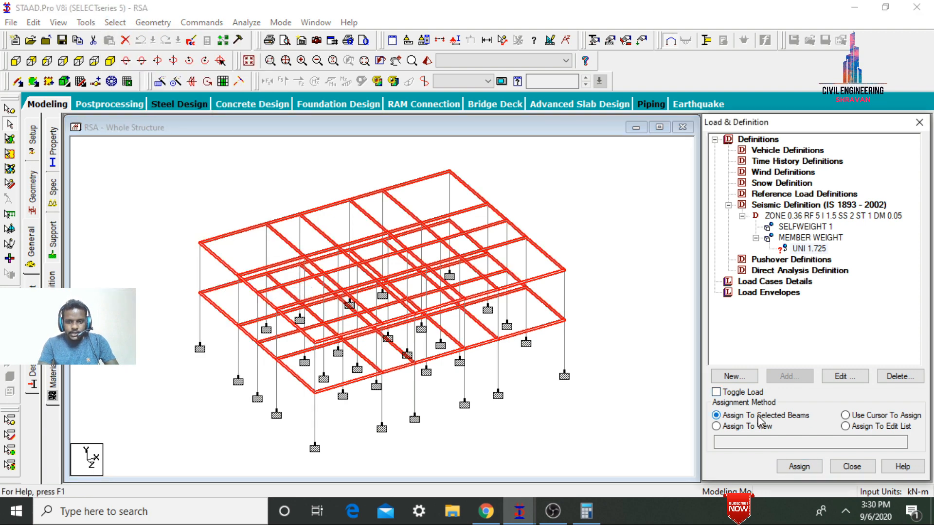
pyautogui.click(799, 467)
pyautogui.press('Return')
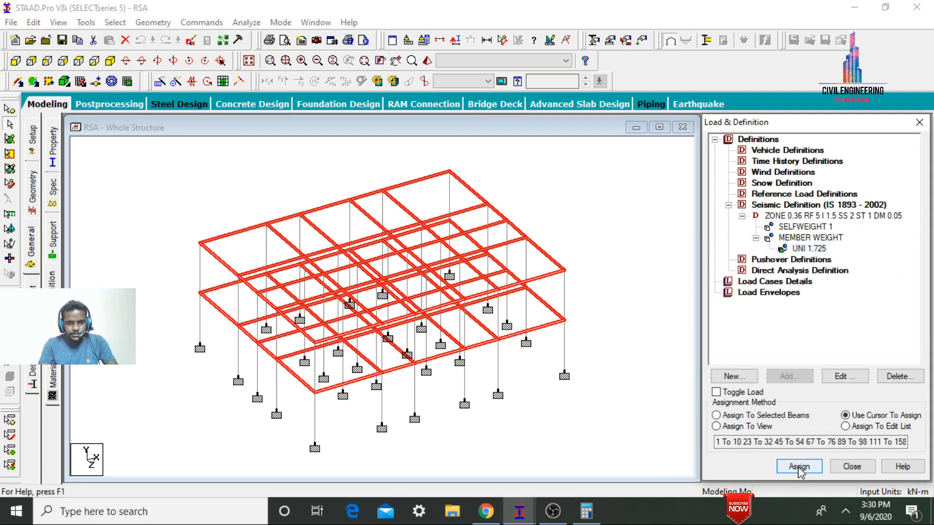
pyautogui.click(662, 263)
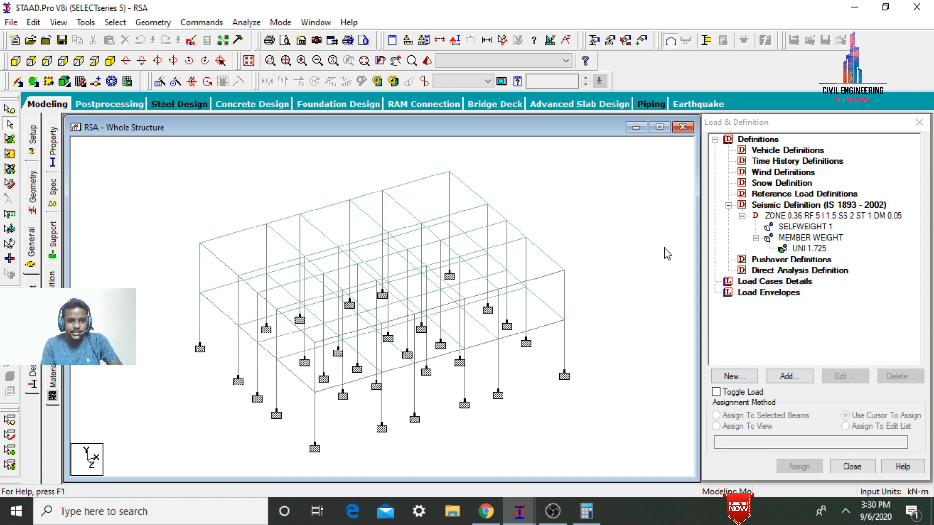
# Add primary load case 1 with the Seismic loading type, titled RSA, and close the load case dialog
pyautogui.click(777, 282)
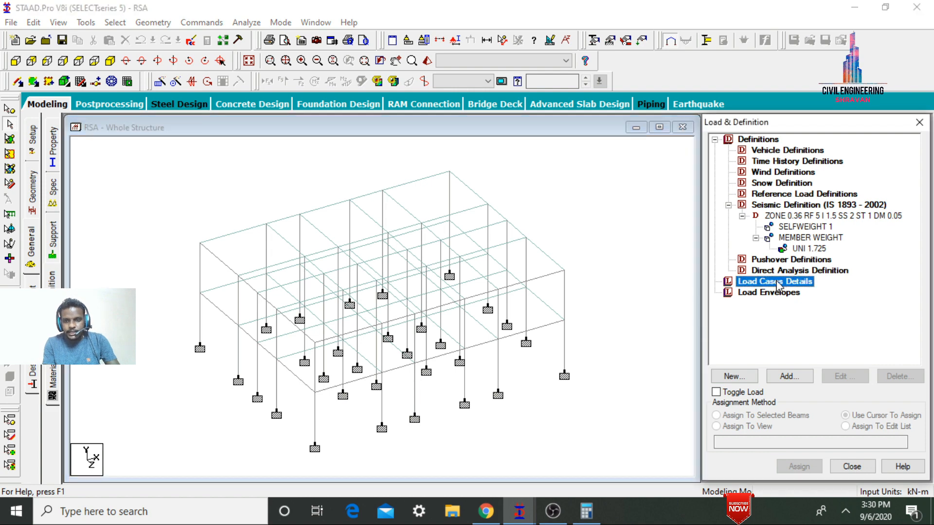
pyautogui.click(783, 377)
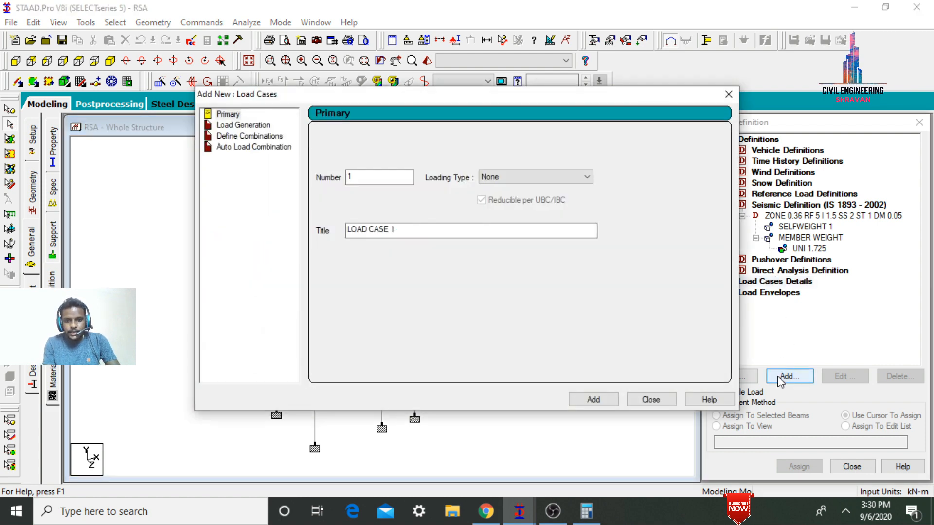
pyautogui.click(527, 178)
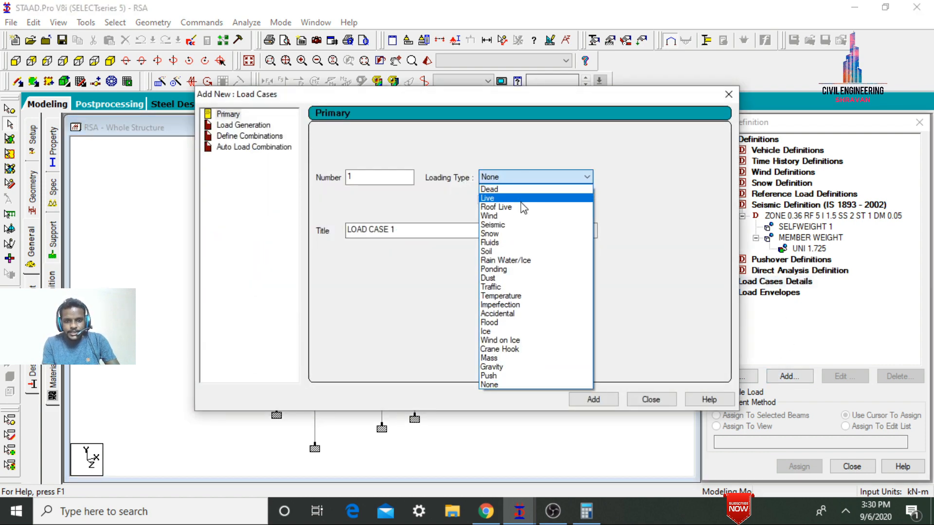
pyautogui.click(514, 226)
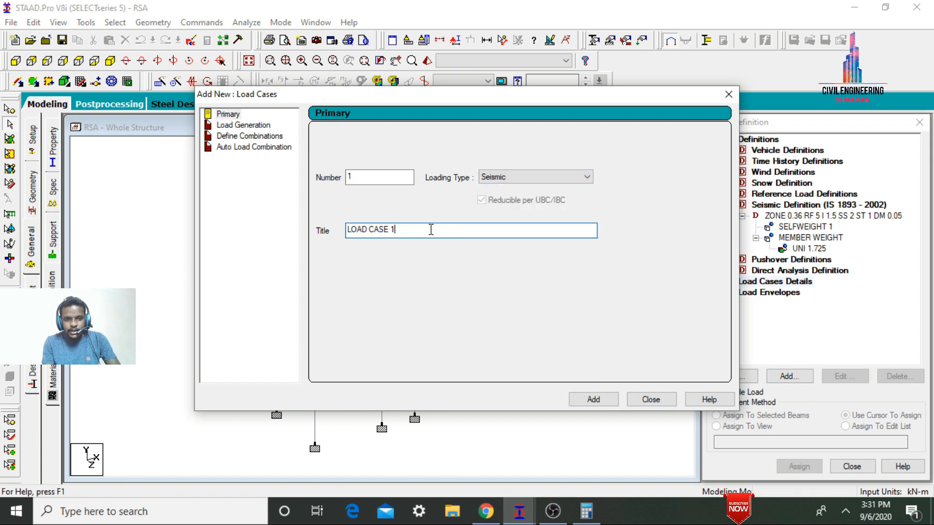
pyautogui.moveTo(430, 230); pyautogui.dragTo(358, 229)
pyautogui.press('BackSpace')
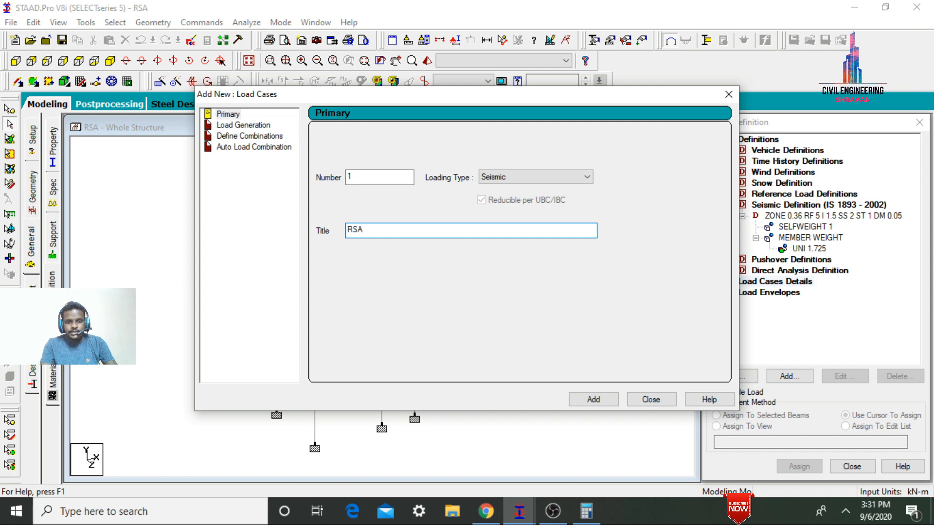
pyautogui.click(594, 400)
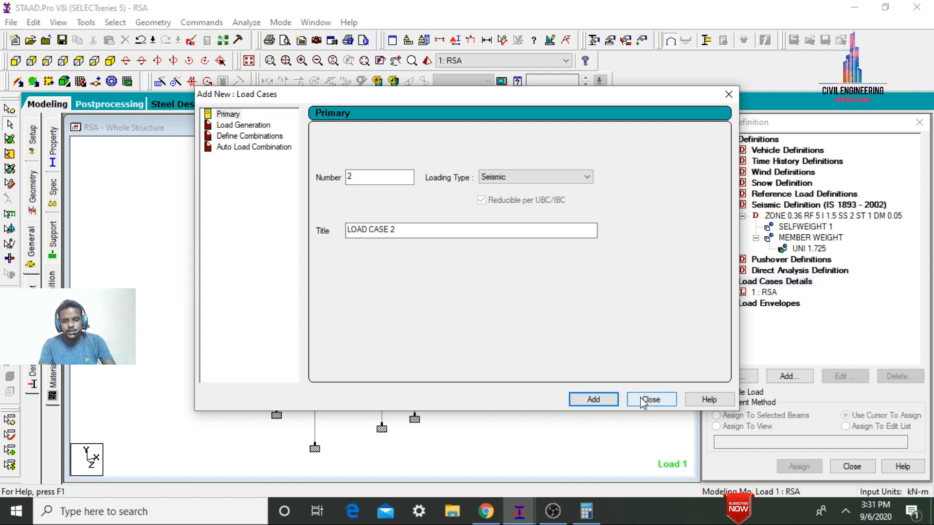
pyautogui.click(646, 401)
# Add selfweight loads with factor -1 in the X, Y and Z directions to the RSA load case
pyautogui.click(768, 293)
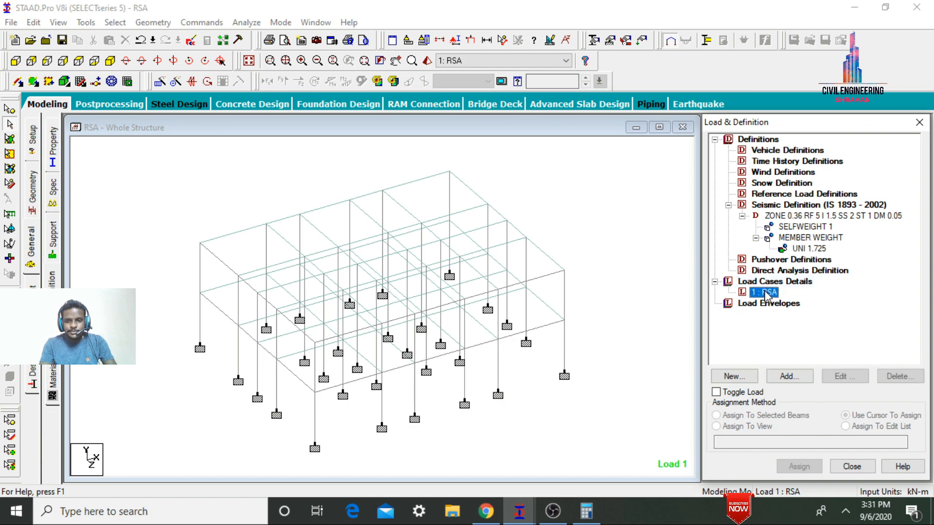
pyautogui.click(789, 377)
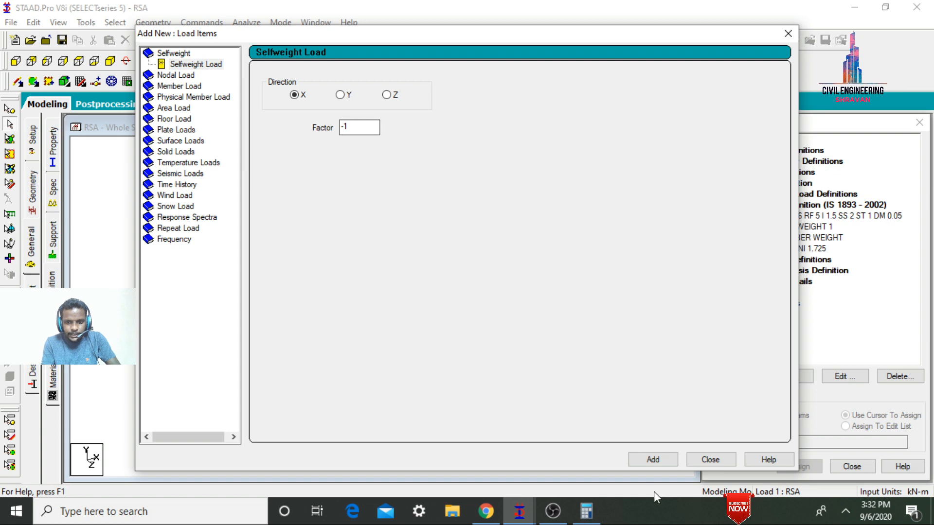
pyautogui.click(650, 460)
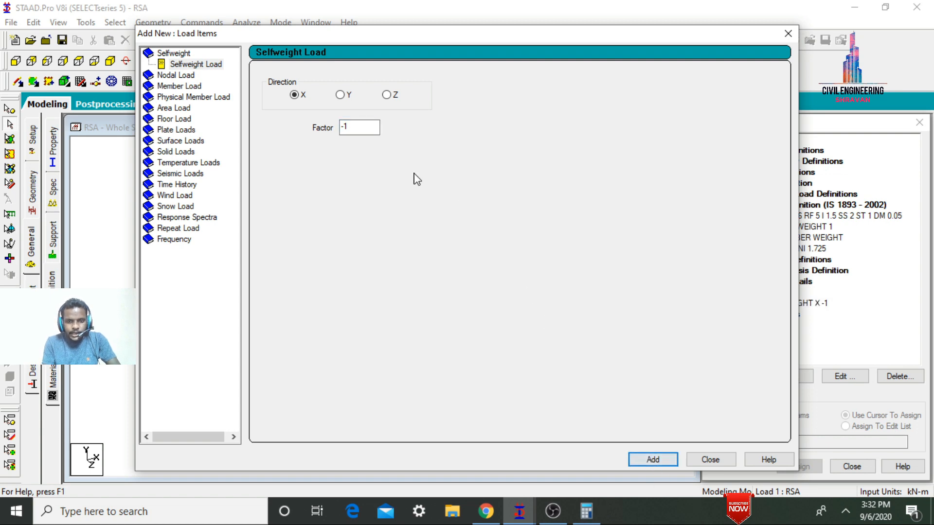
pyautogui.click(340, 94)
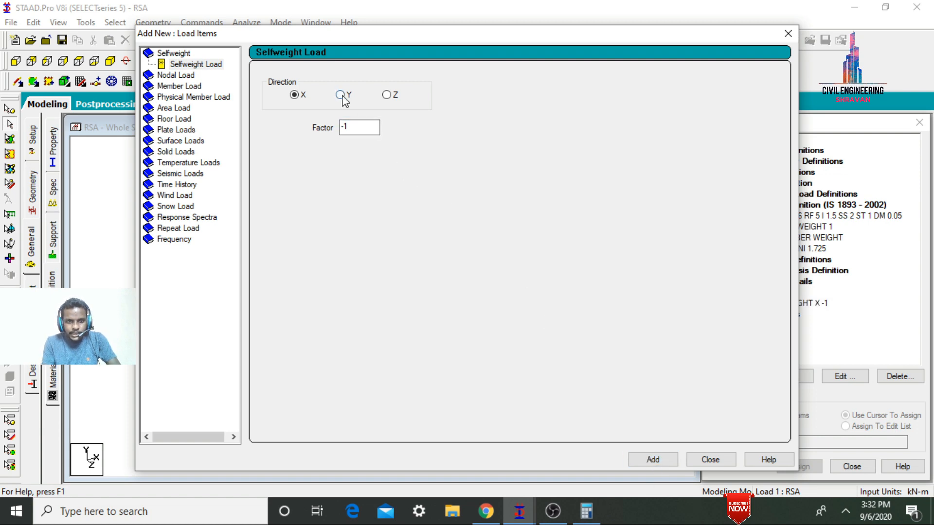
pyautogui.click(659, 463)
pyautogui.click(387, 94)
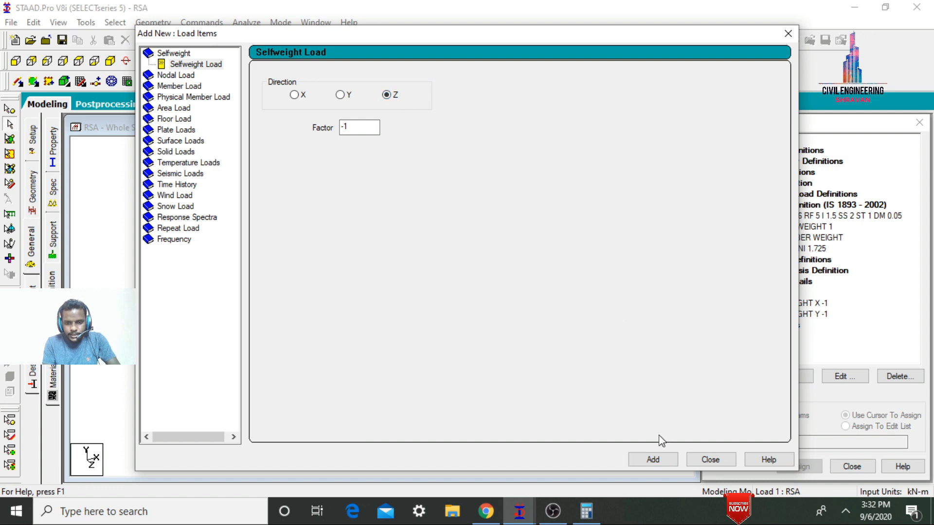
pyautogui.click(659, 461)
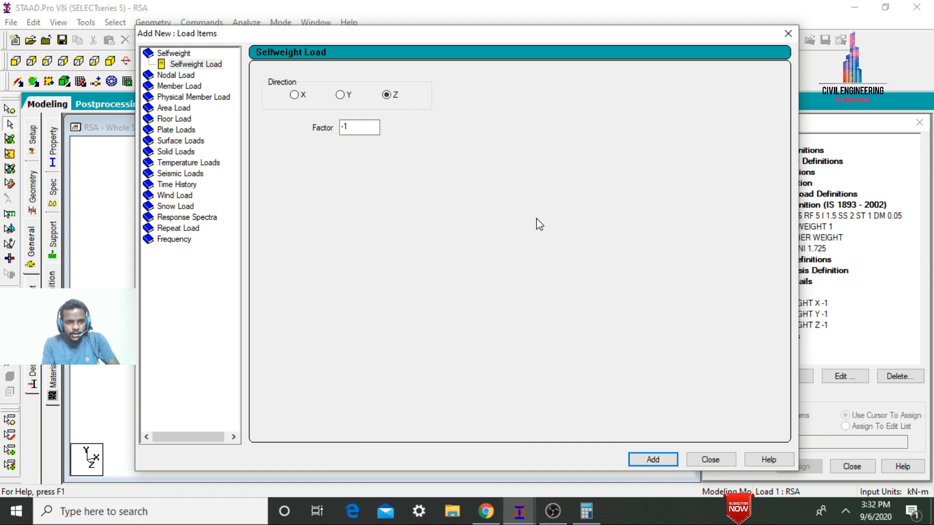
# Add uniform member forces of 1.725 kN/m in the GX, GY and GZ directions to the RSA load case
pyautogui.click(179, 97)
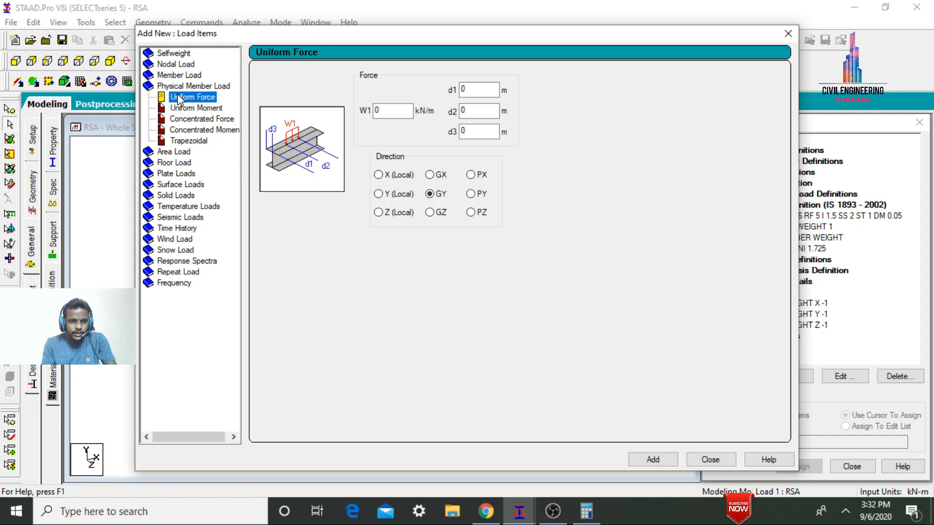
pyautogui.click(168, 77)
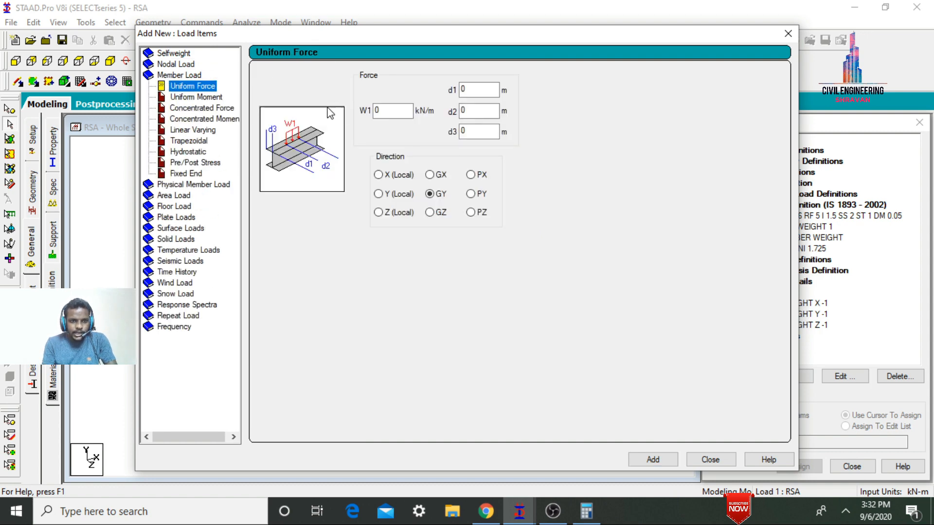
pyautogui.doubleClick(379, 111)
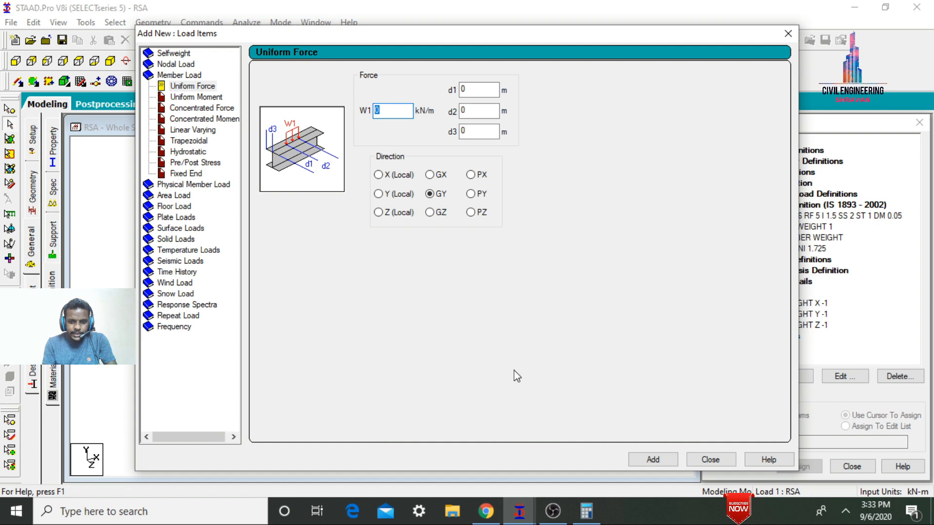
pyautogui.click(586, 510)
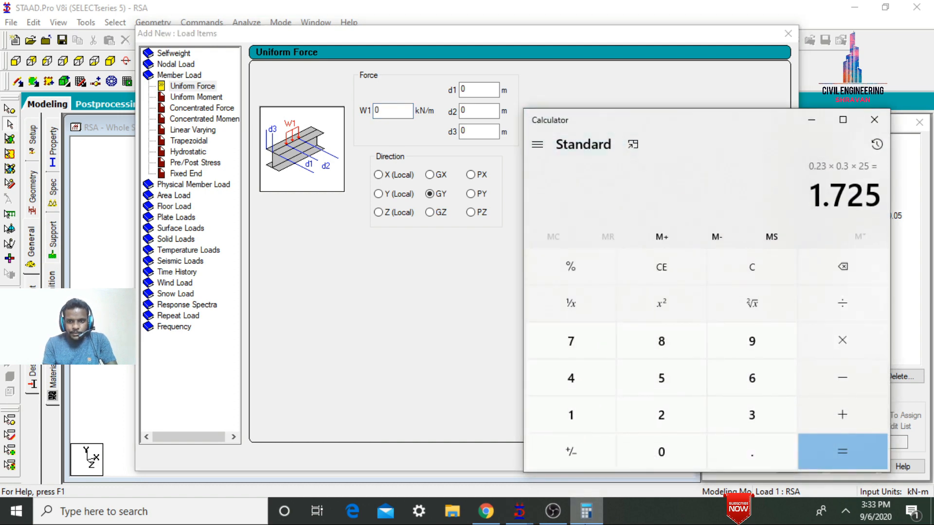
pyautogui.click(586, 510)
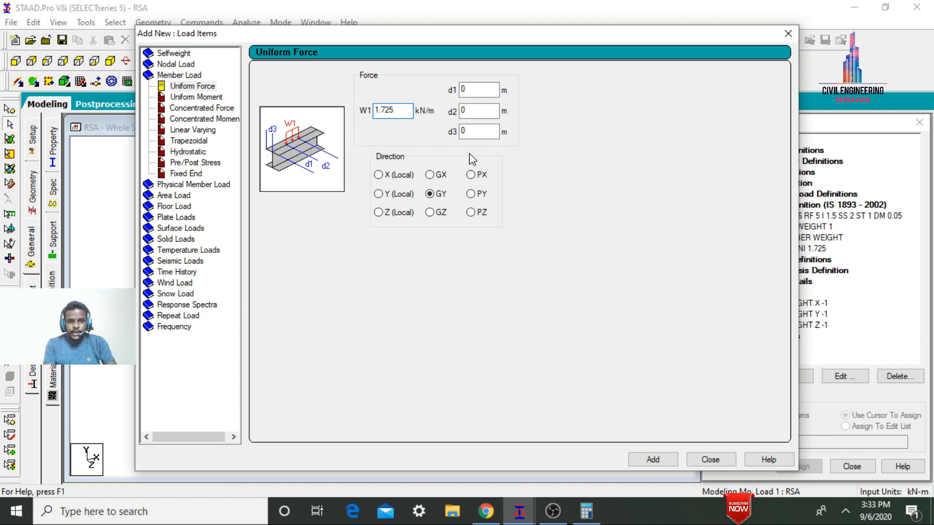
pyautogui.click(651, 459)
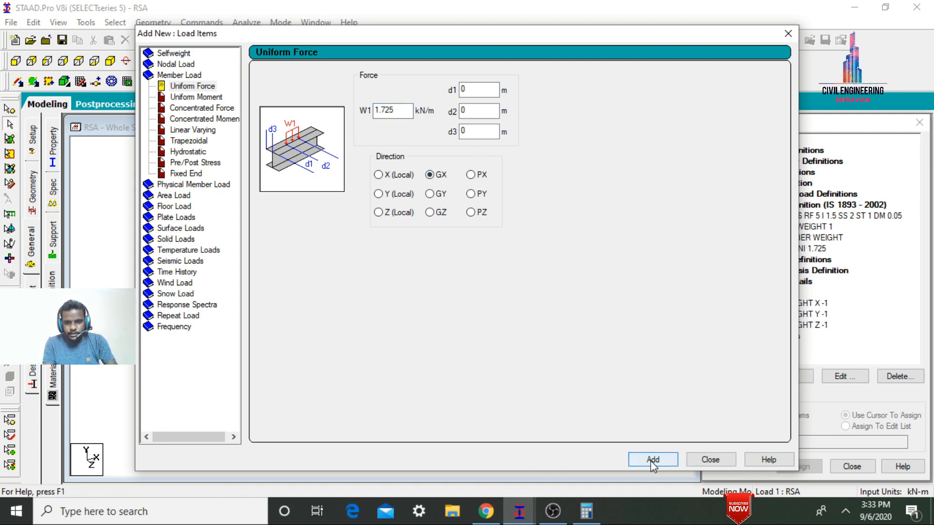
pyautogui.click(430, 194)
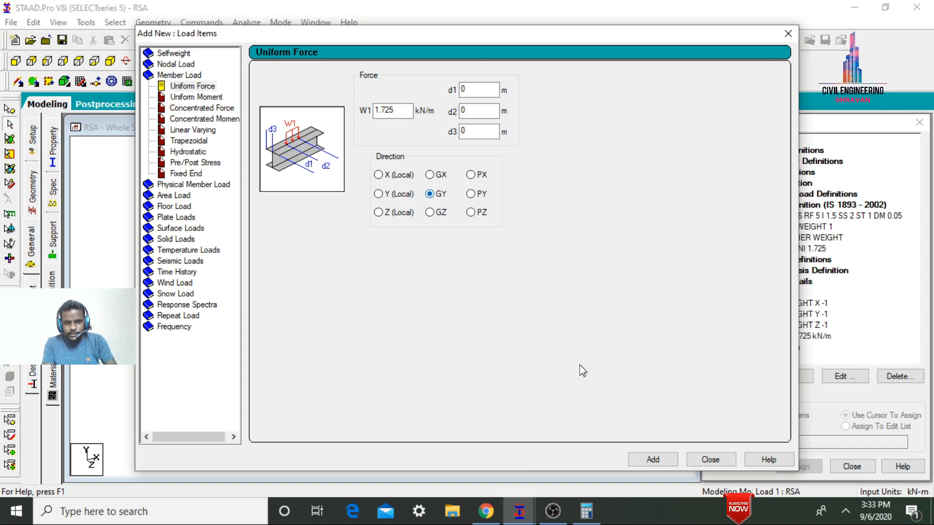
pyautogui.click(667, 462)
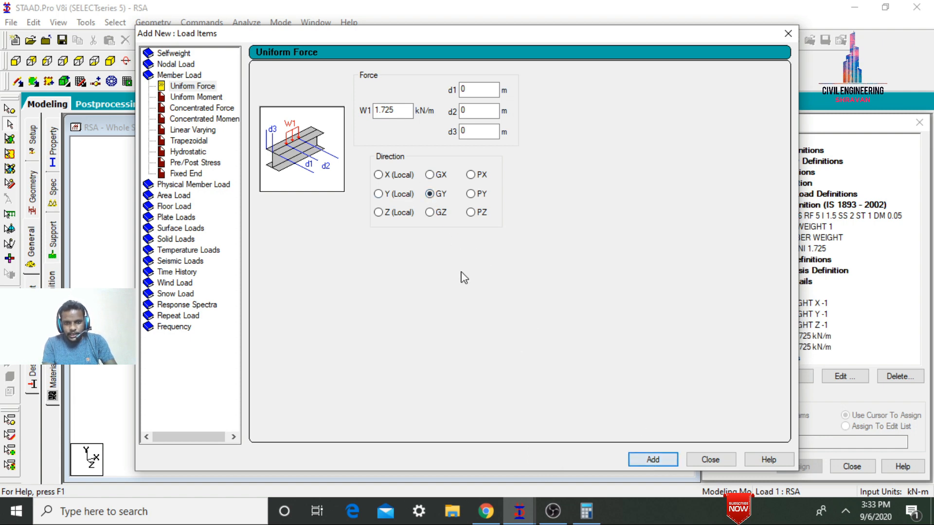
pyautogui.click(430, 213)
pyautogui.click(669, 461)
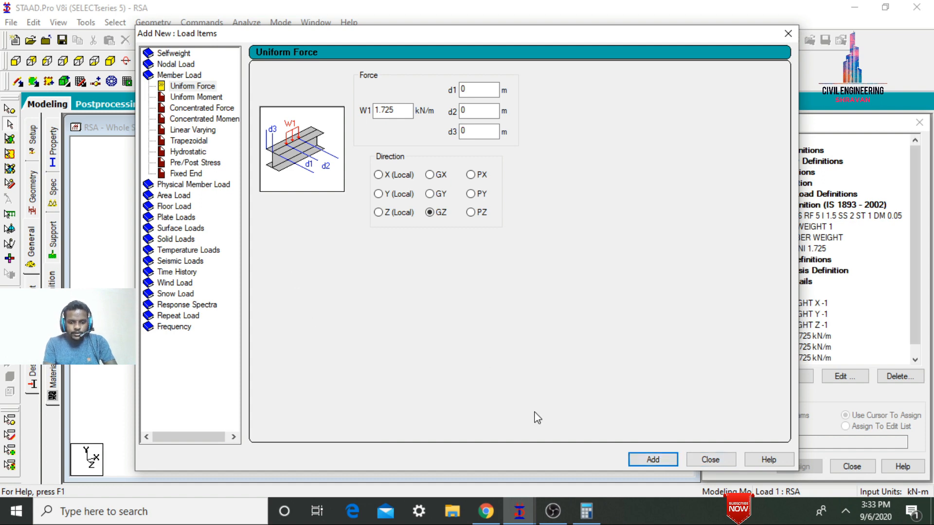
# Calculate the slab load as 0.125 × 25 in Calculator and minimize it
pyautogui.click(586, 510)
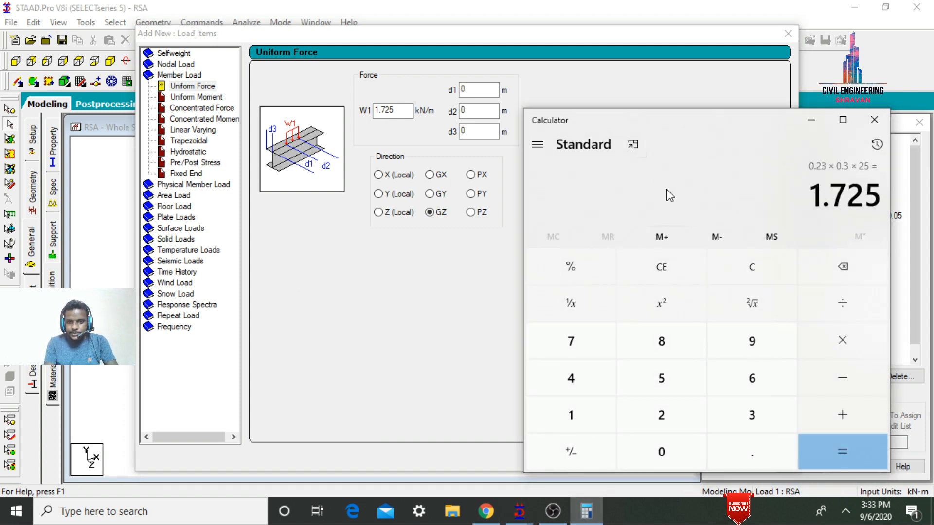
pyautogui.write('0.12')
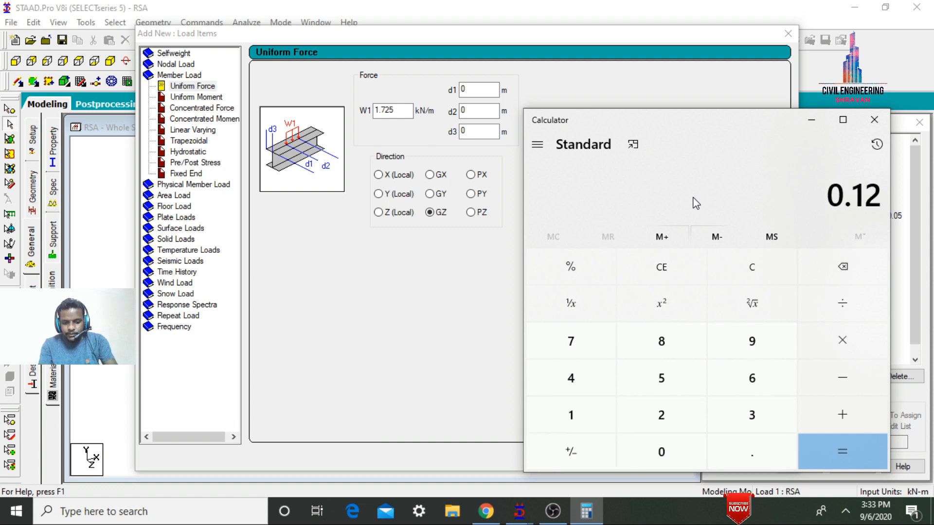
pyautogui.write('5 × ')
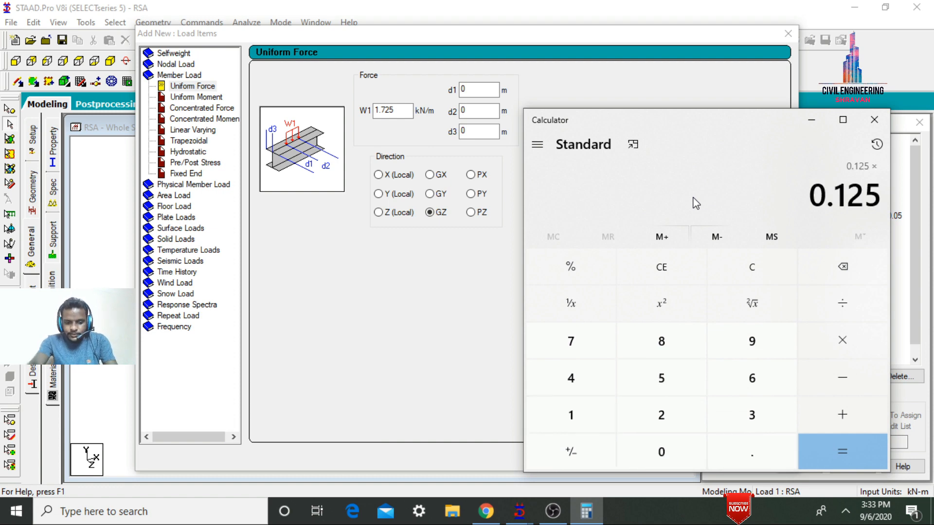
pyautogui.write('25')
pyautogui.press('Return')
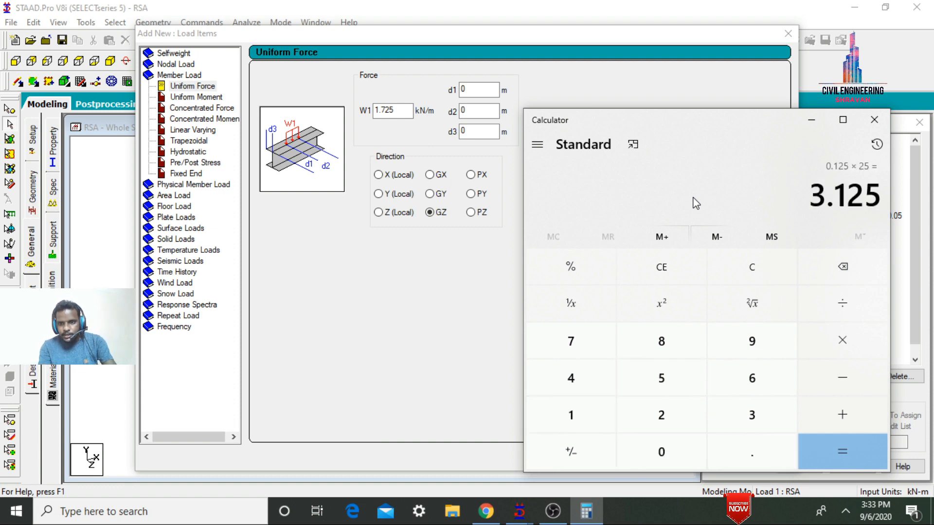
pyautogui.click(811, 119)
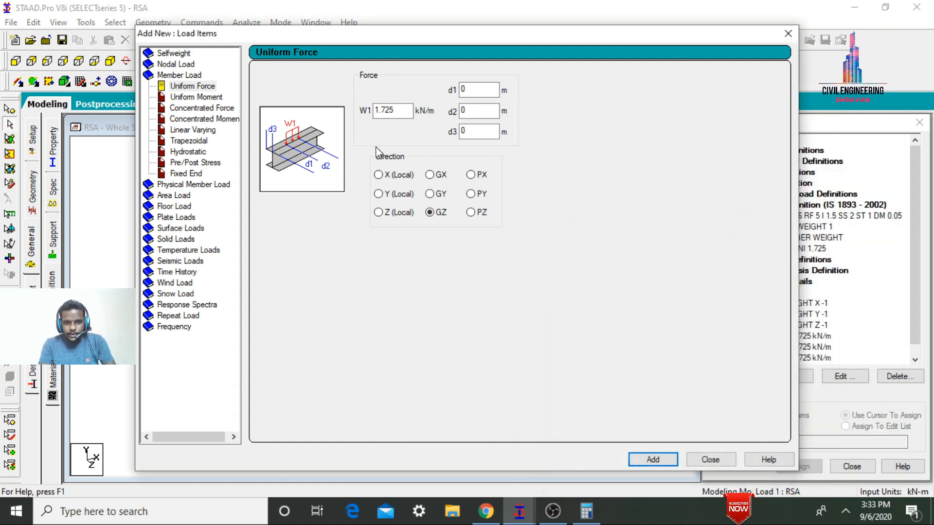
# Add a floor load of 3.125 kN/m2 in Global Y for a Y range of 0 to 6 m, and close the load items dialog
pyautogui.click(184, 208)
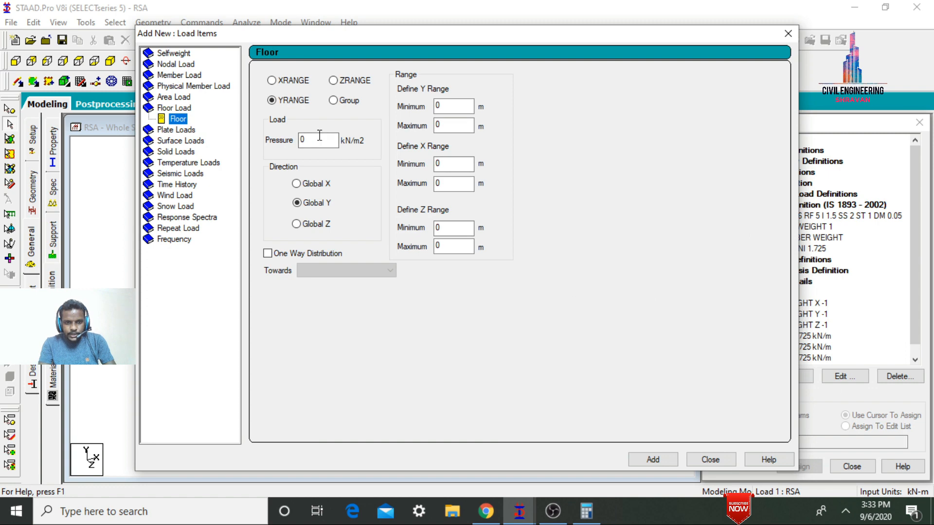
pyautogui.doubleClick(299, 140)
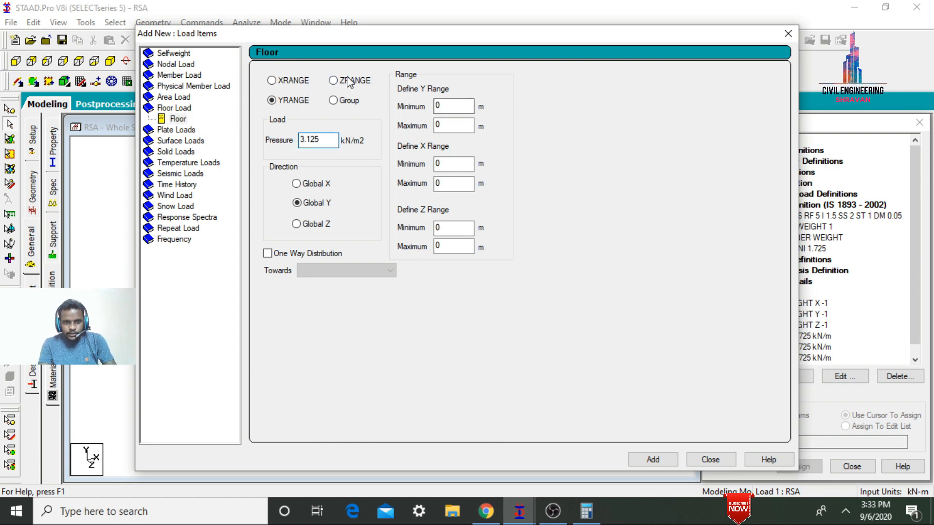
pyautogui.click(454, 109)
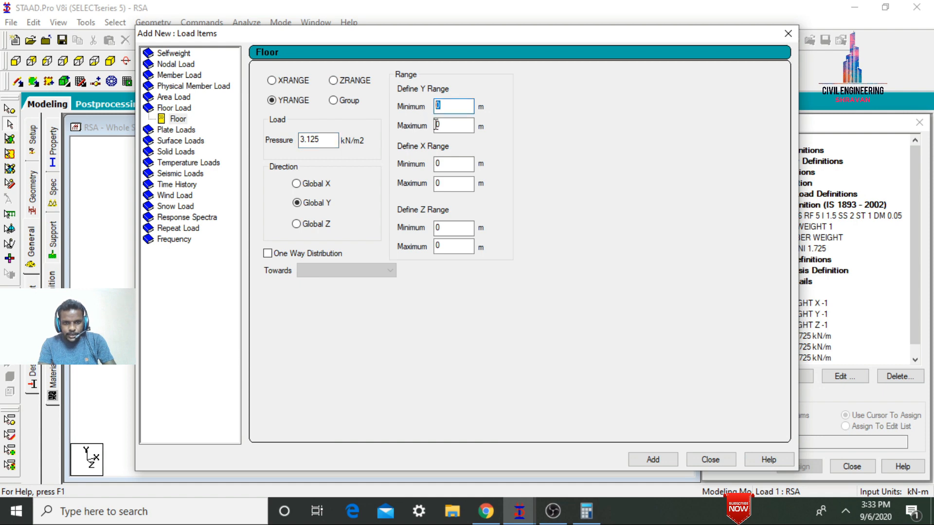
pyautogui.press('Tab')
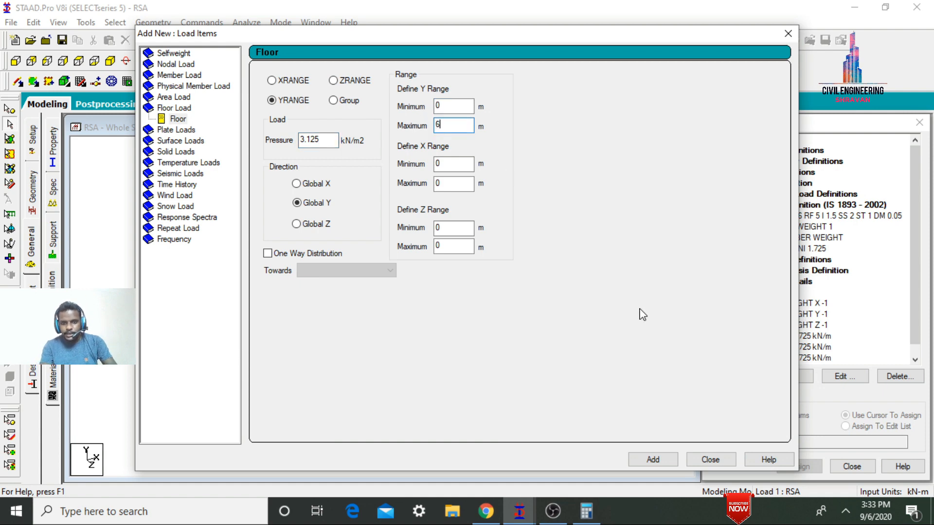
pyautogui.write('6')
pyautogui.click(652, 460)
pyautogui.click(709, 460)
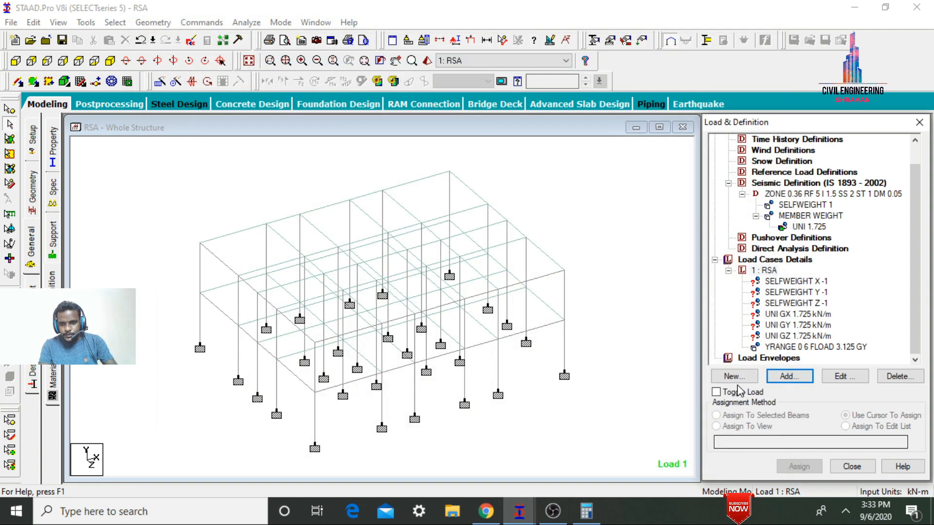
# Assign the X, Y and Z selfweight loads of the RSA load case to the whole view
pyautogui.click(791, 282)
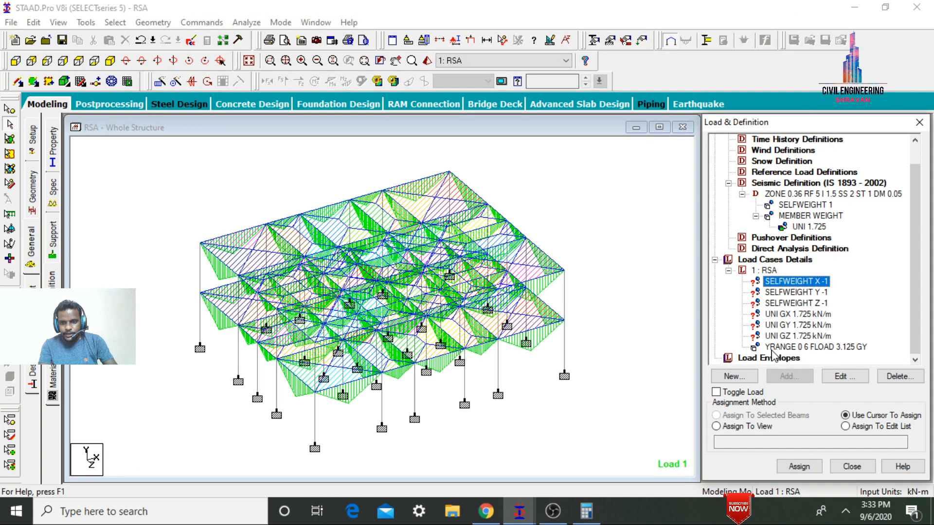
pyautogui.click(750, 428)
pyautogui.click(796, 467)
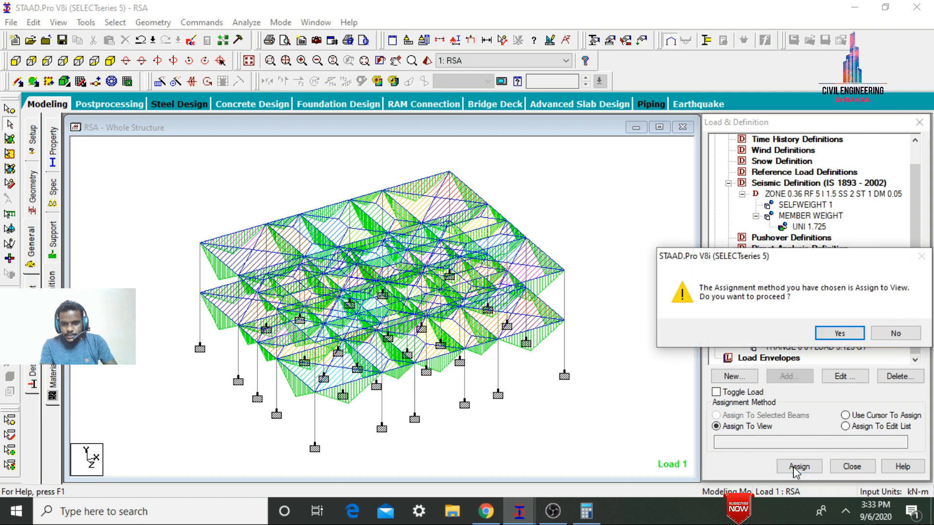
pyautogui.press('Return')
pyautogui.click(771, 293)
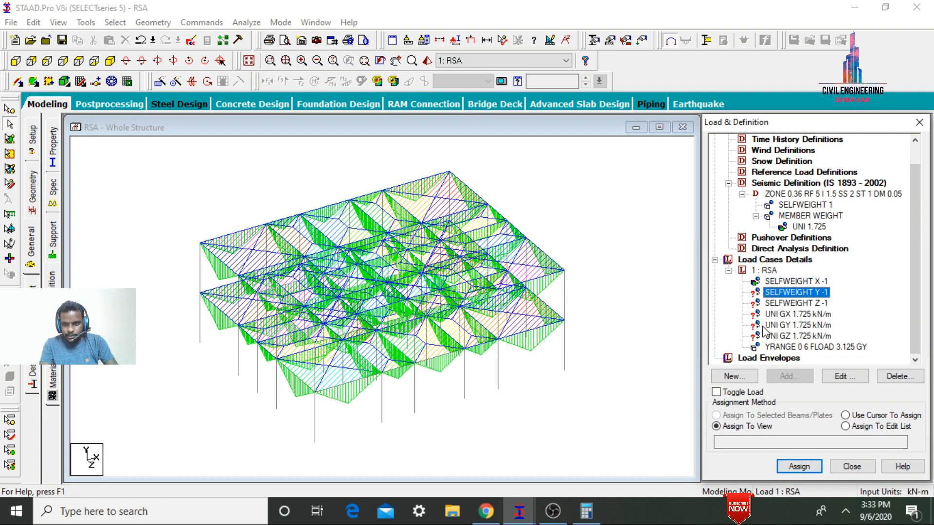
pyautogui.click(797, 466)
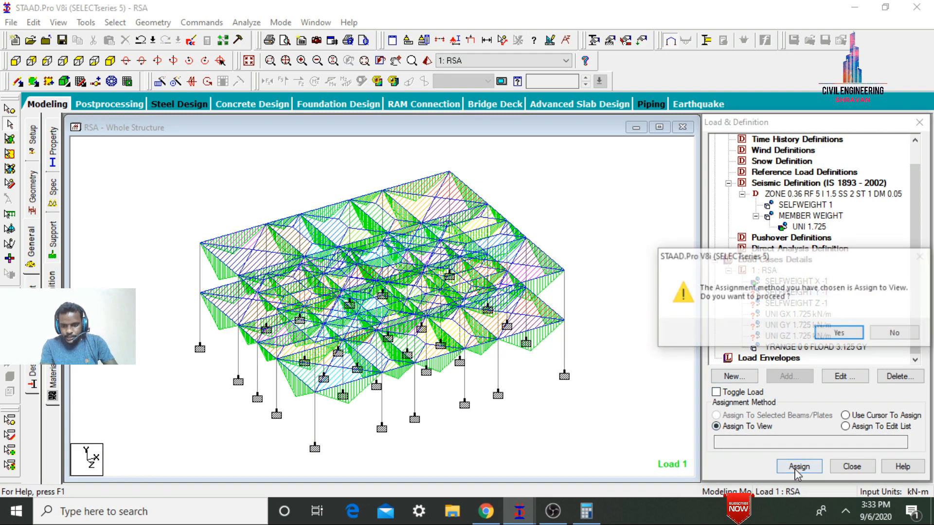
pyautogui.press('Return')
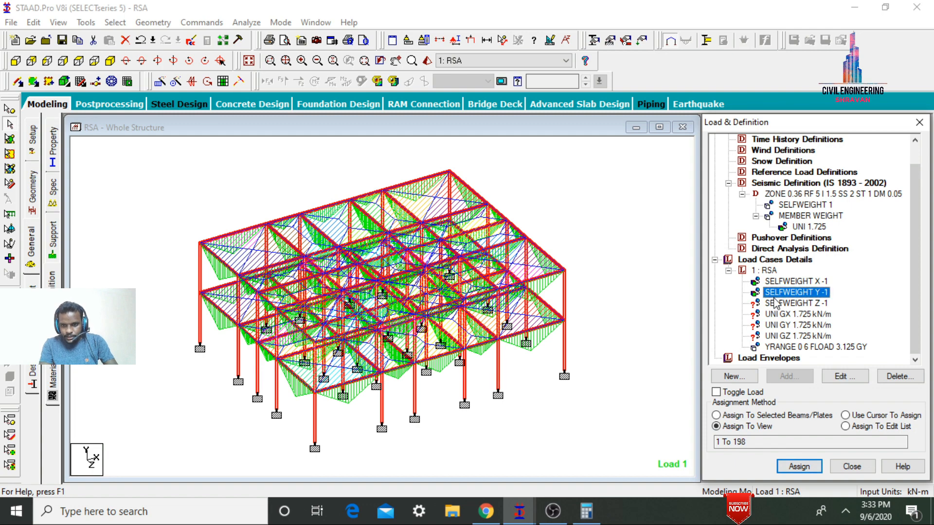
pyautogui.click(776, 303)
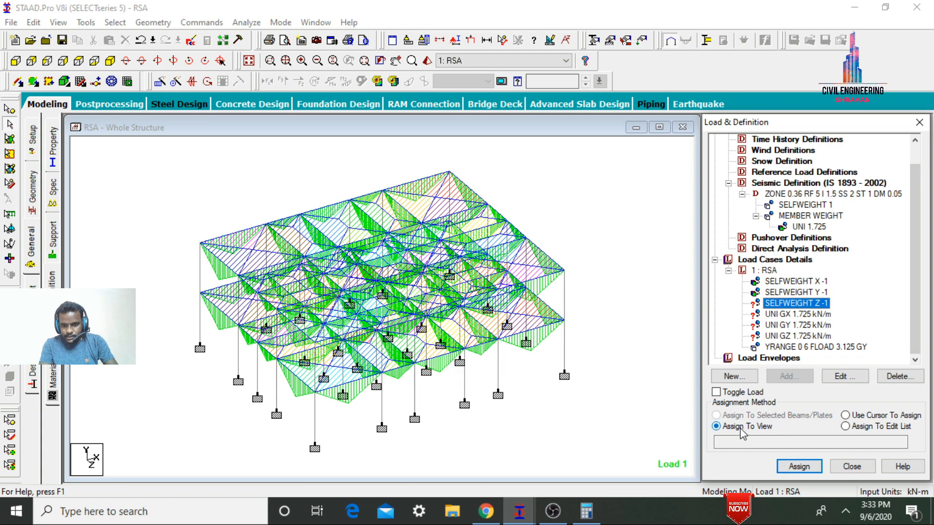
pyautogui.click(798, 467)
pyautogui.press('Return')
# Select all beams parallel to X and Z and assign the UNI GX 1.725 kN/m load to them
pyautogui.click(778, 315)
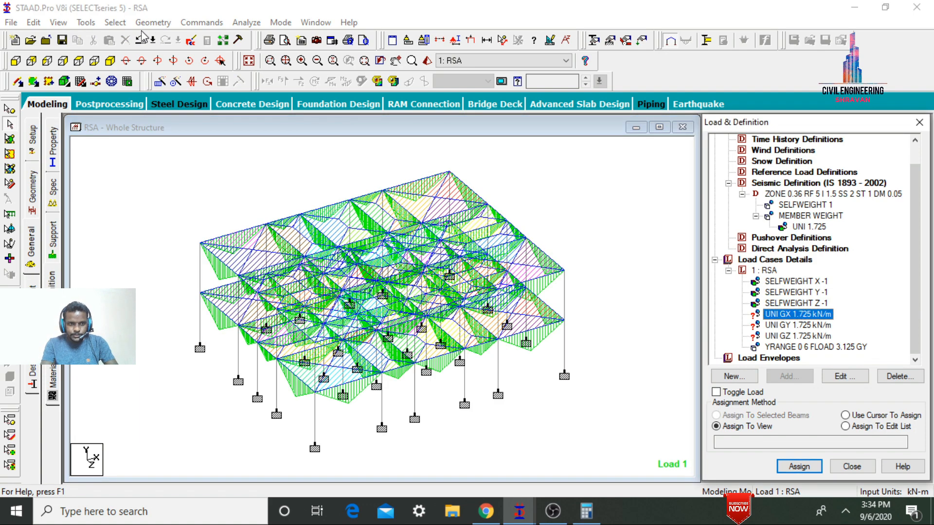
pyautogui.click(115, 23)
pyautogui.moveTo(165, 277)
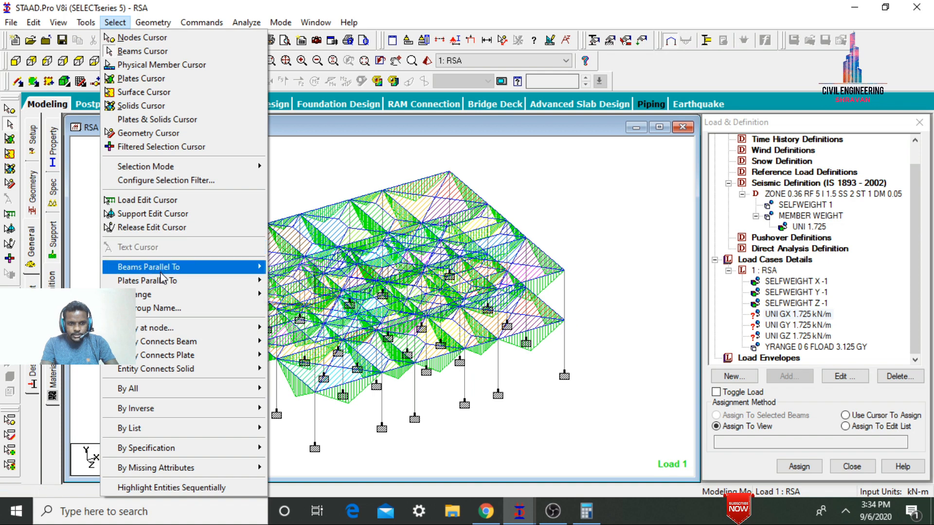
pyautogui.click(284, 267)
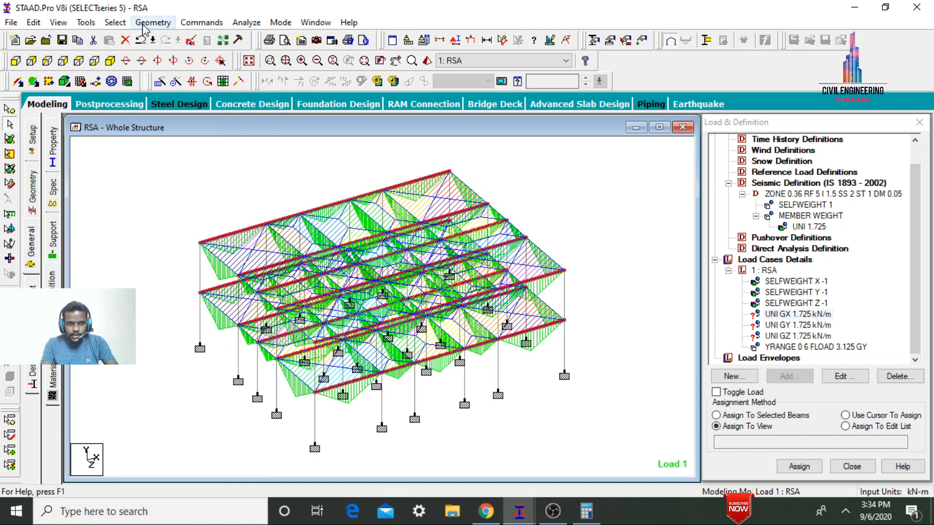
pyautogui.click(115, 22)
pyautogui.moveTo(177, 267)
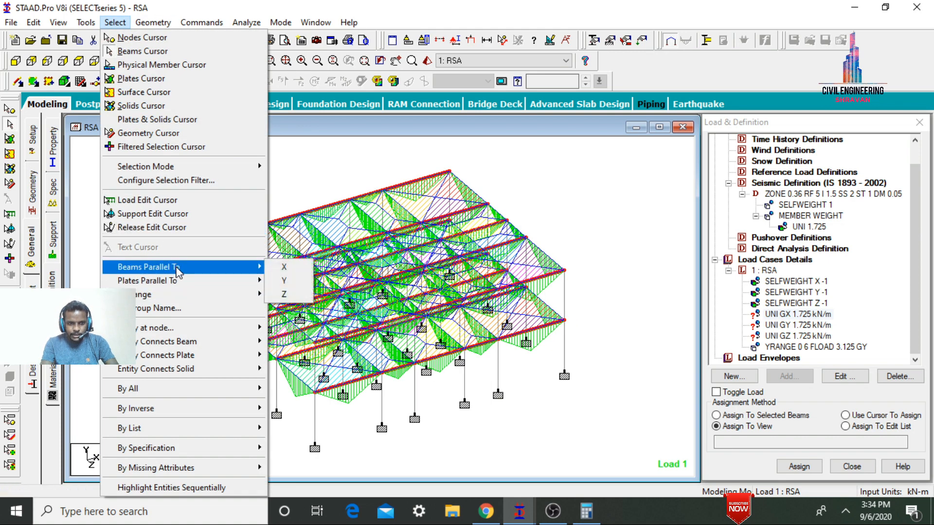
pyautogui.click(311, 295)
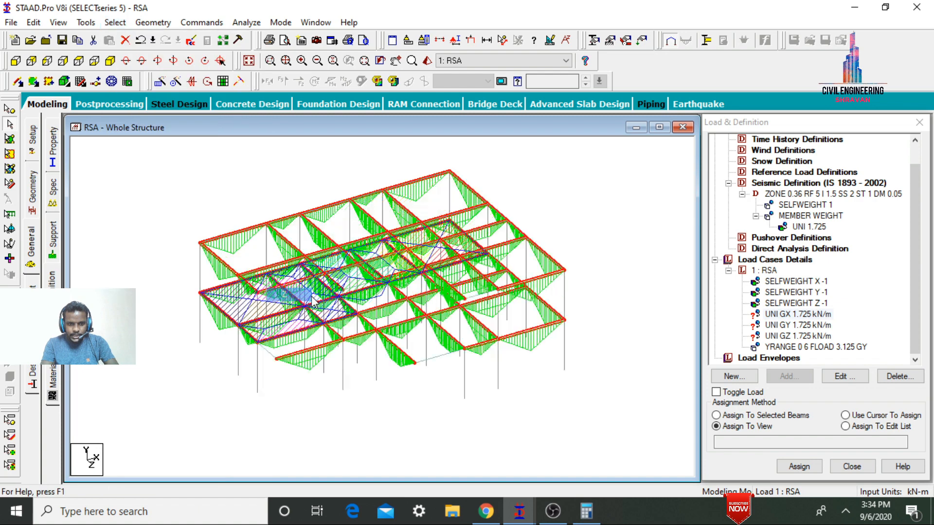
pyautogui.click(764, 416)
pyautogui.click(798, 467)
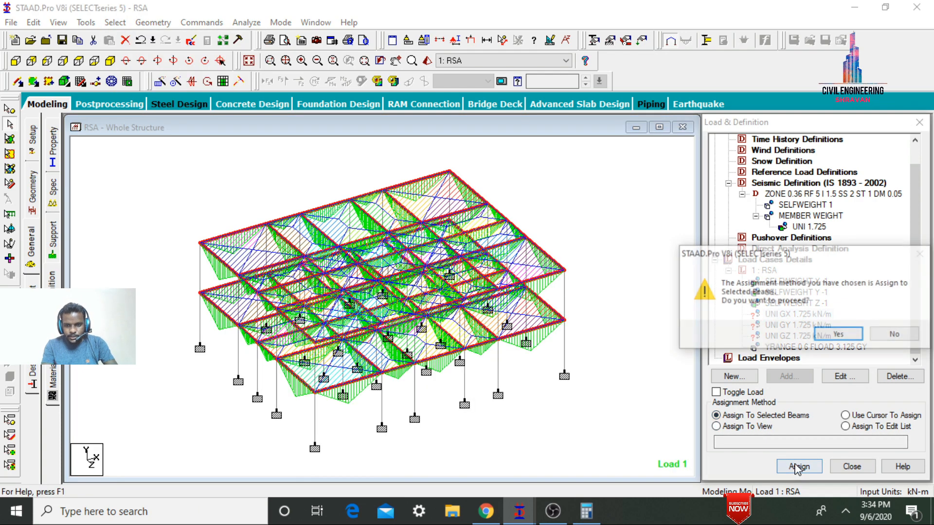
pyautogui.press('Return')
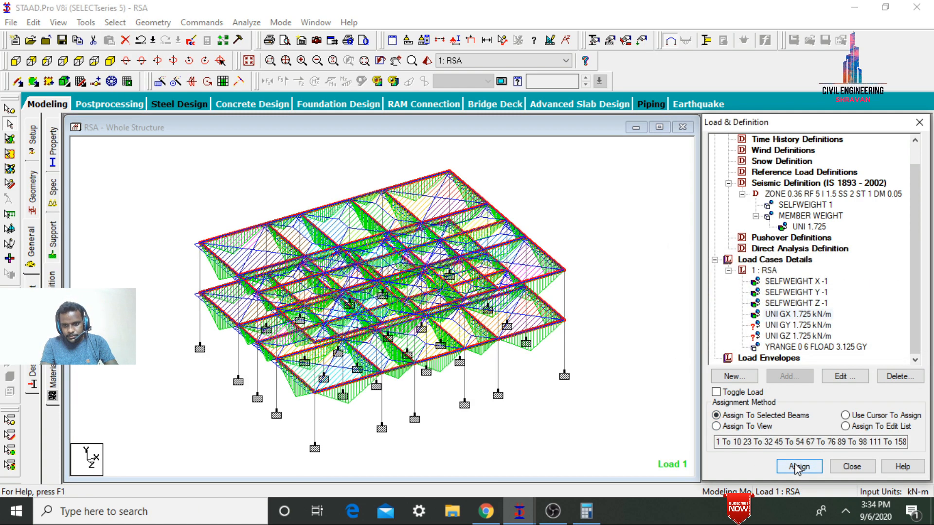
# Assign the UNI GY and UNI GZ 1.725 kN/m loads to the same selected beams
pyautogui.click(782, 325)
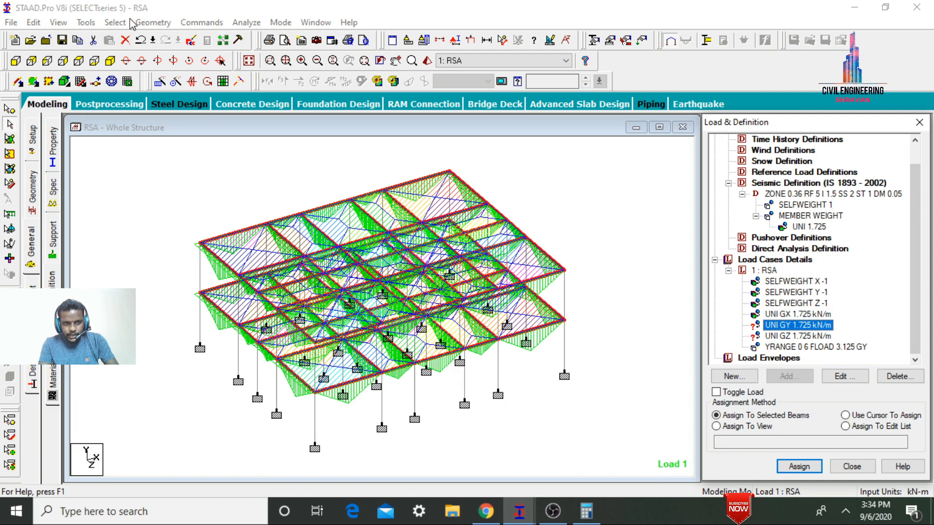
pyautogui.click(806, 468)
pyautogui.press('Return')
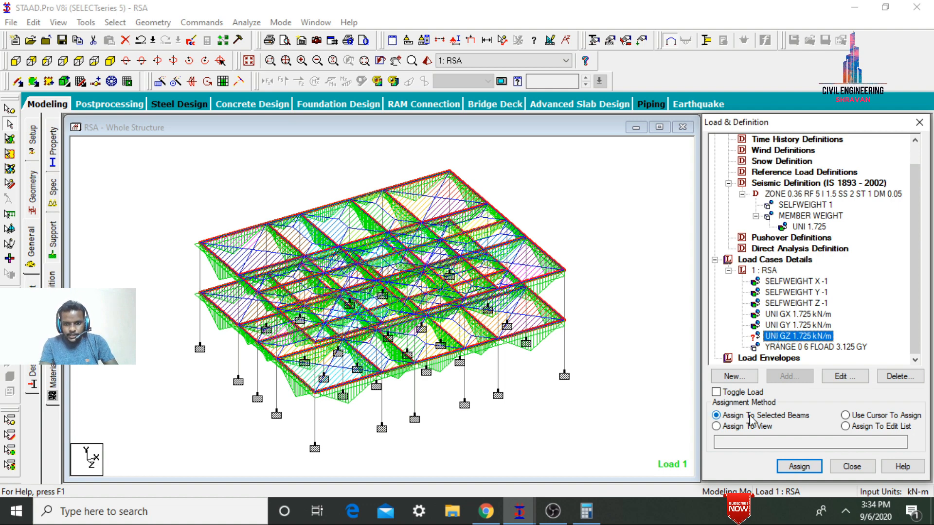
pyautogui.click(799, 466)
pyautogui.press('Return')
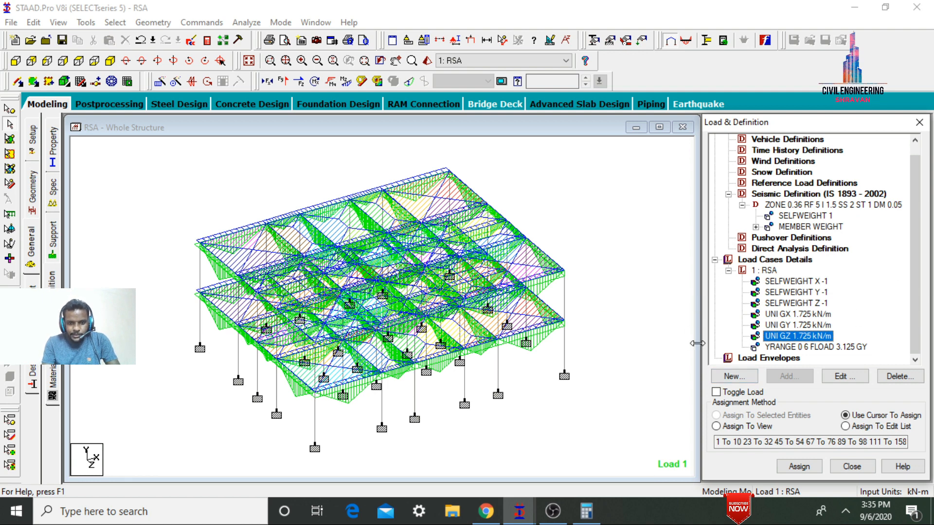
# Start a response spectrum load in the RSA load case with code IS-1893 and combination method CQC
pyautogui.click(768, 270)
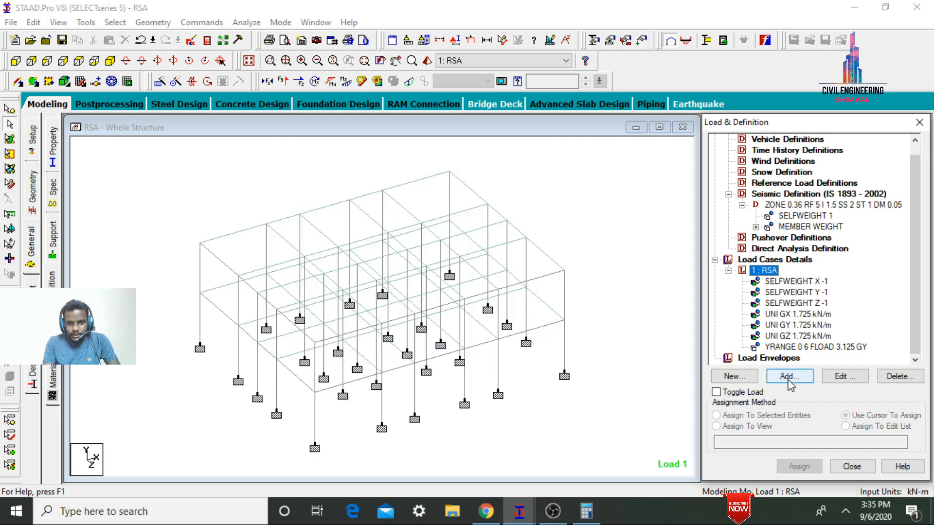
pyautogui.click(789, 379)
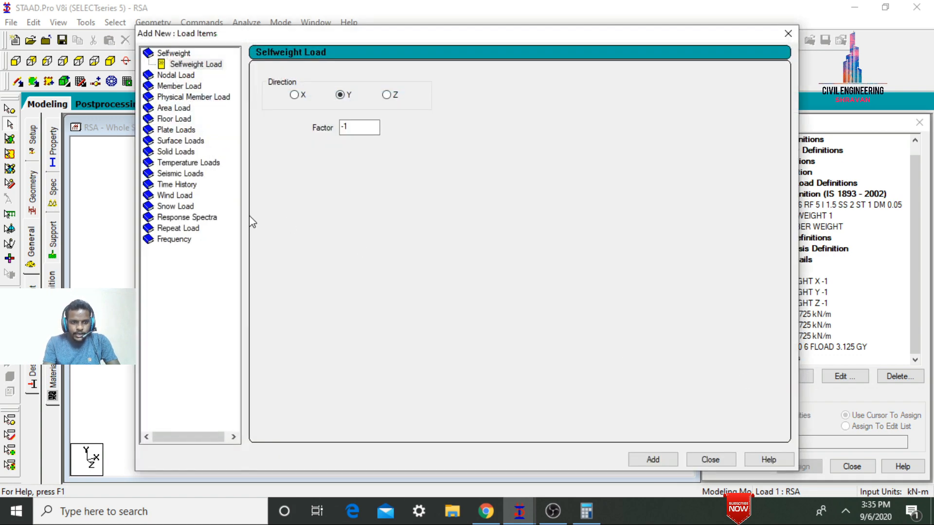
pyautogui.click(202, 218)
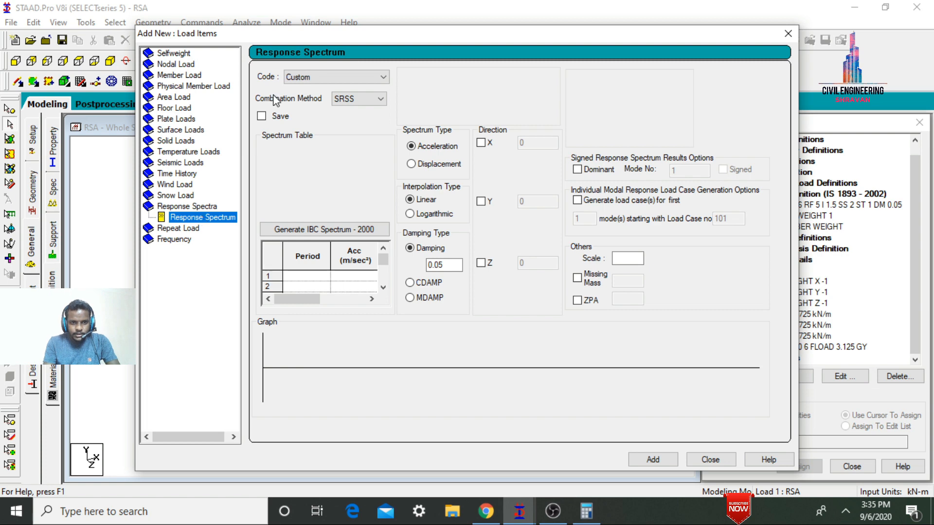
pyautogui.click(328, 77)
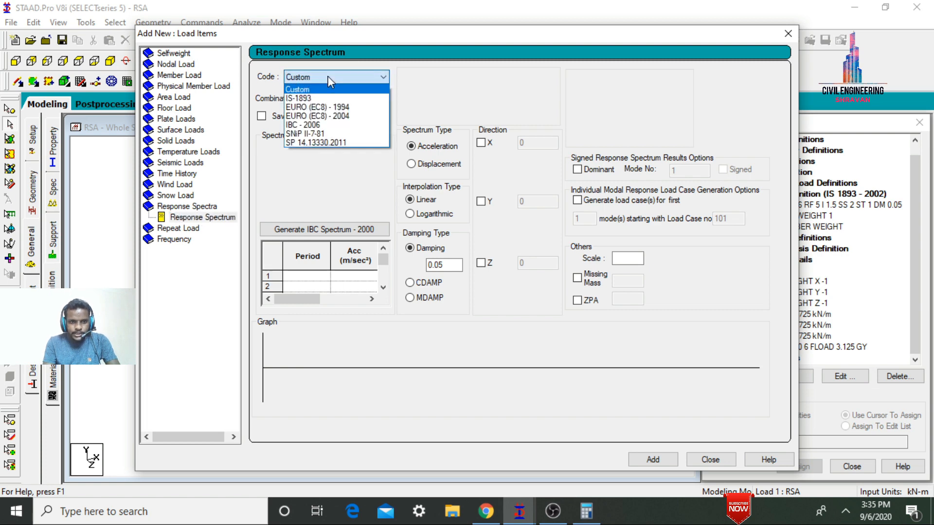
pyautogui.click(330, 98)
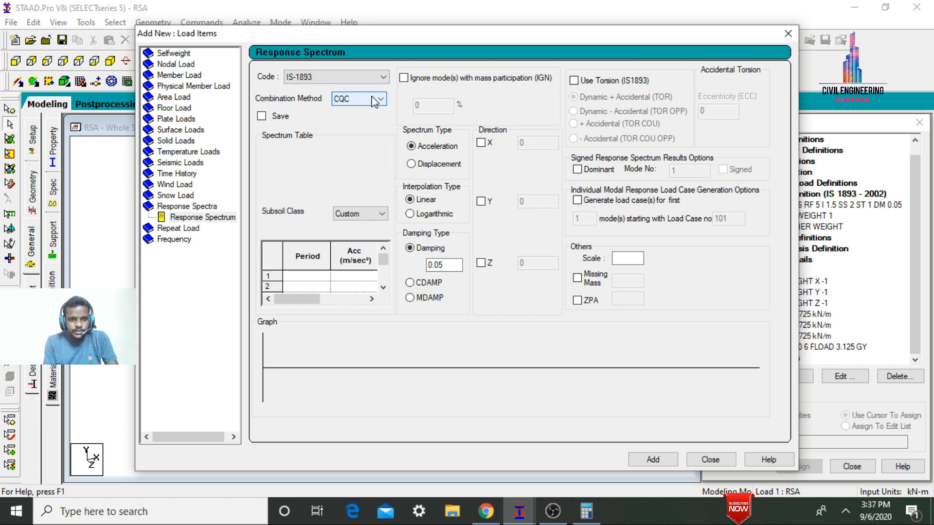
pyautogui.click(370, 98)
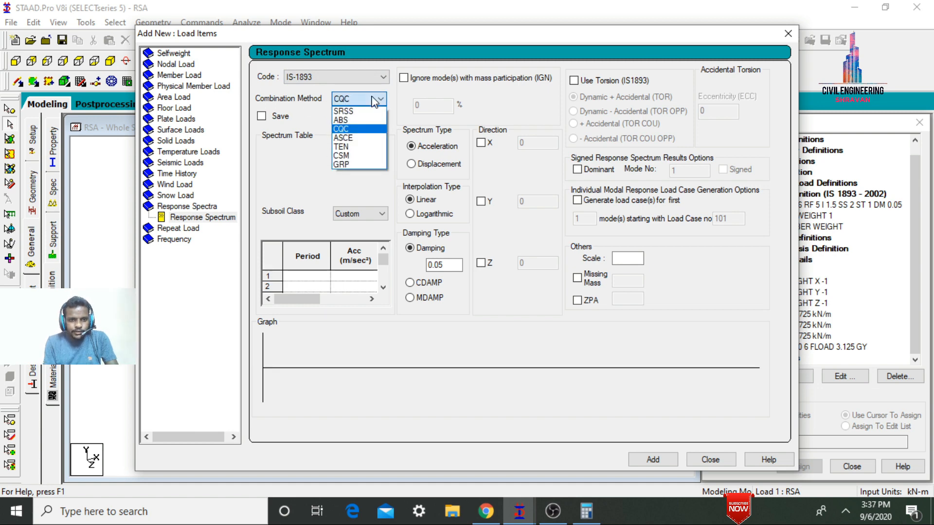
pyautogui.click(355, 129)
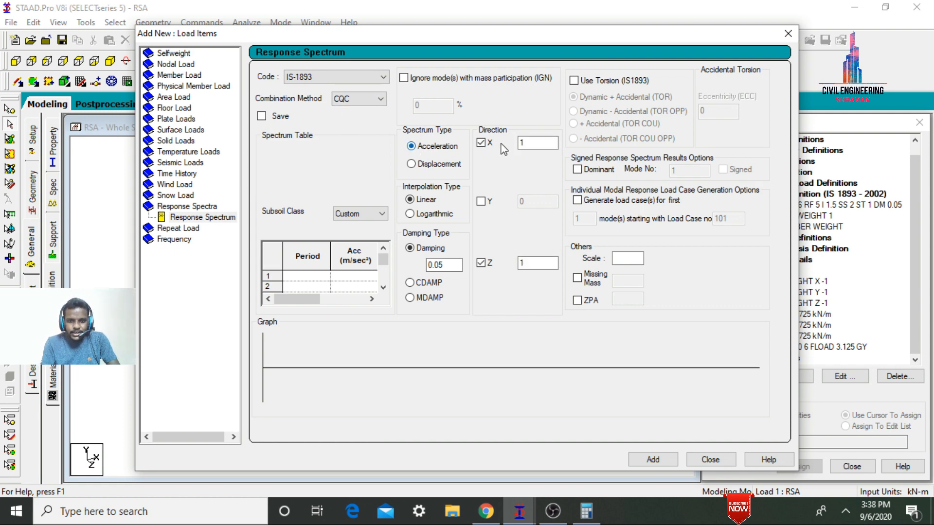
# Add the response spectrum load with X and Z direction factors of 1 and Medium Soil subsoil class, and close the load items dialog
pyautogui.click(534, 143)
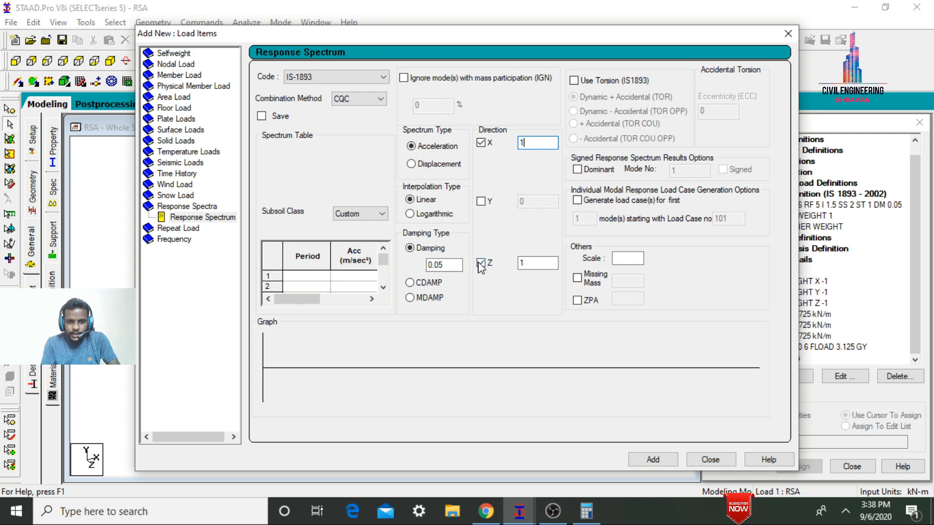
pyautogui.click(523, 263)
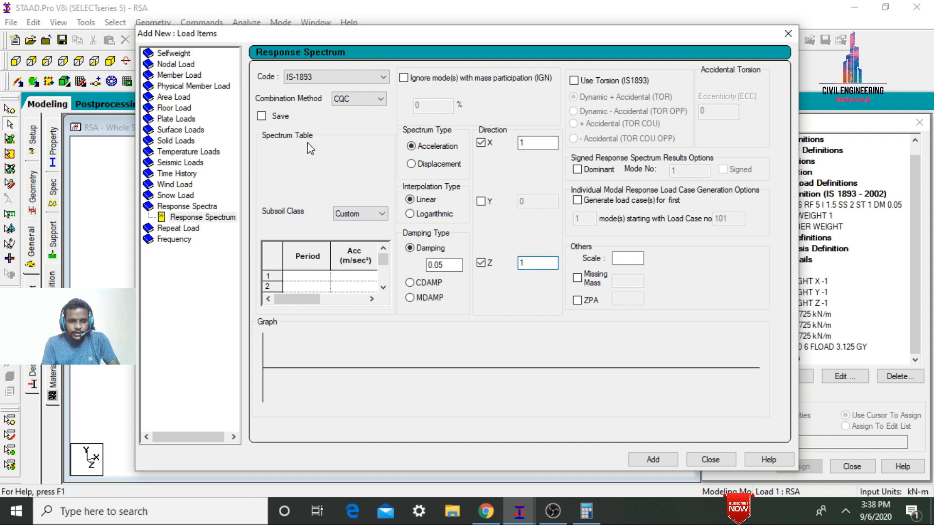
pyautogui.click(365, 216)
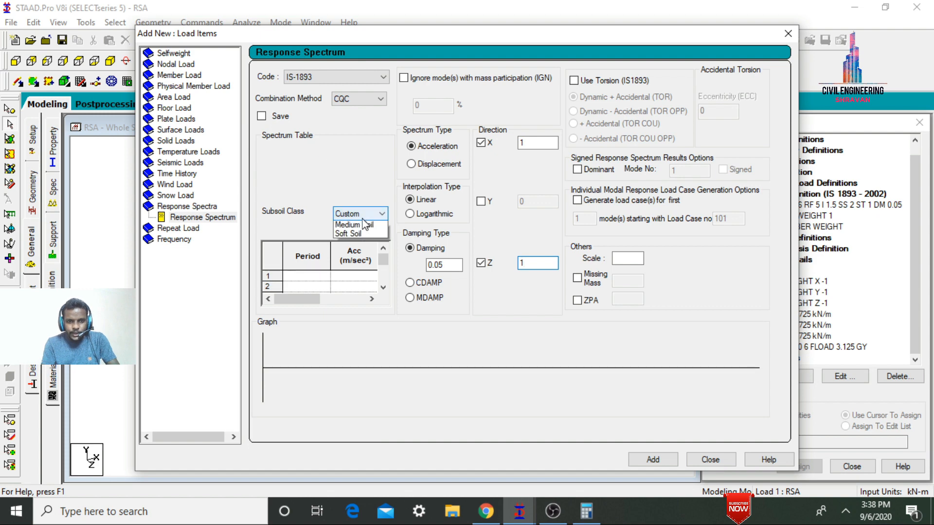
pyautogui.click(360, 243)
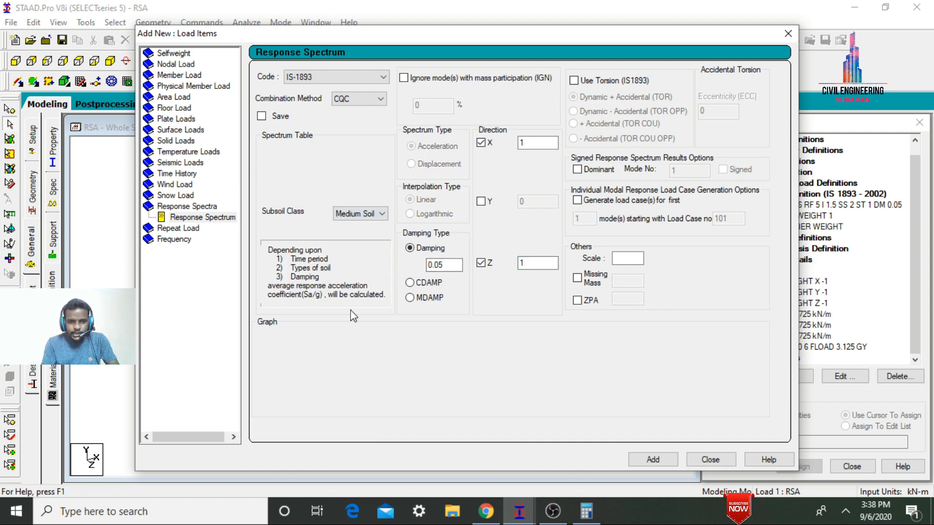
pyautogui.click(662, 462)
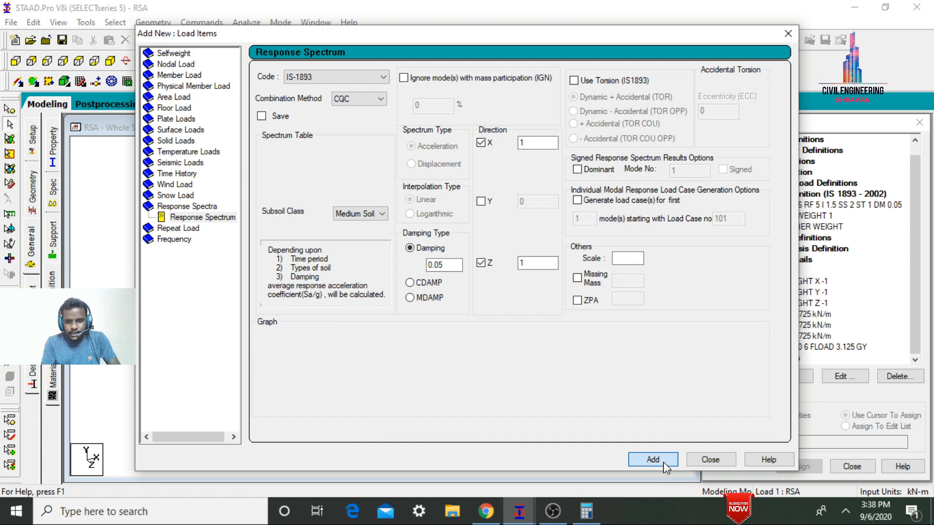
pyautogui.click(509, 287)
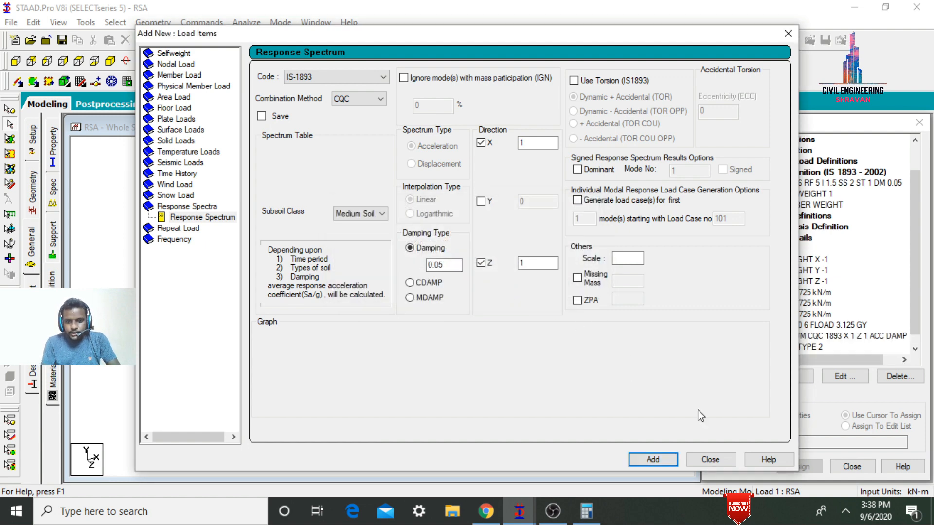
pyautogui.click(710, 460)
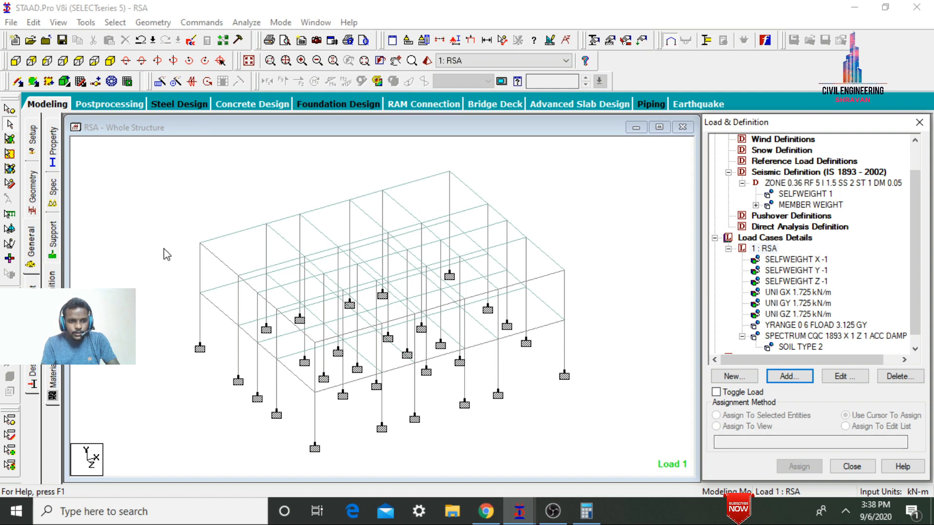
# Add a Perform Analysis command with the No Print option and close the analysis commands dialog
pyautogui.click(31, 281)
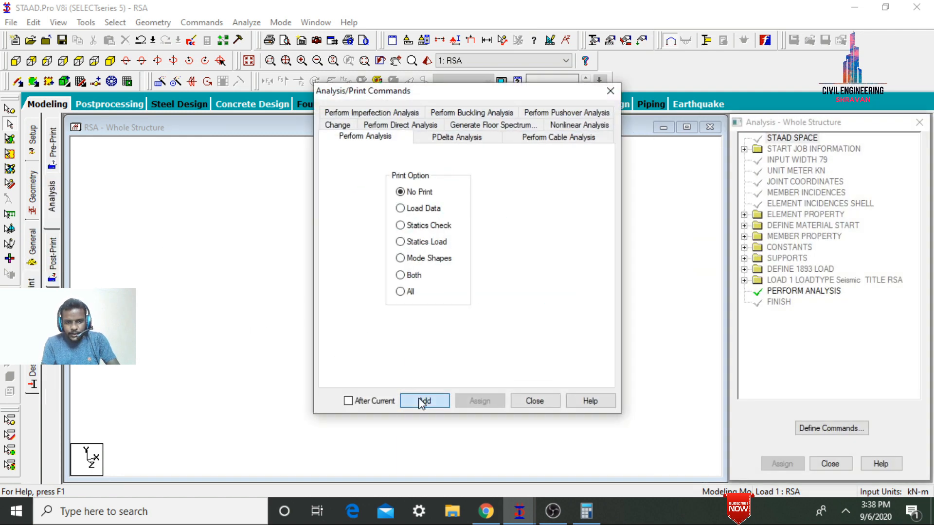
pyautogui.click(423, 400)
pyautogui.click(544, 401)
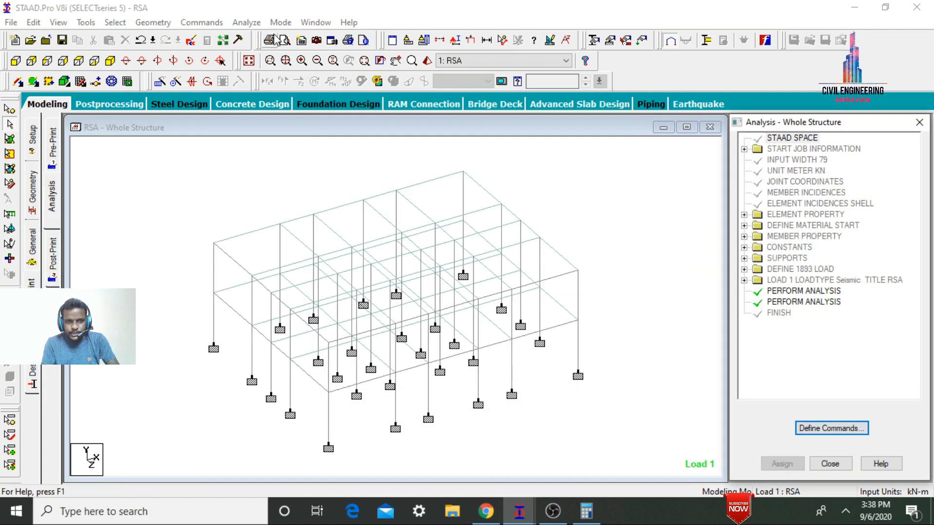
# Save the modified structure, run the analysis and go to Post Processing Mode
pyautogui.click(248, 23)
pyautogui.click(271, 38)
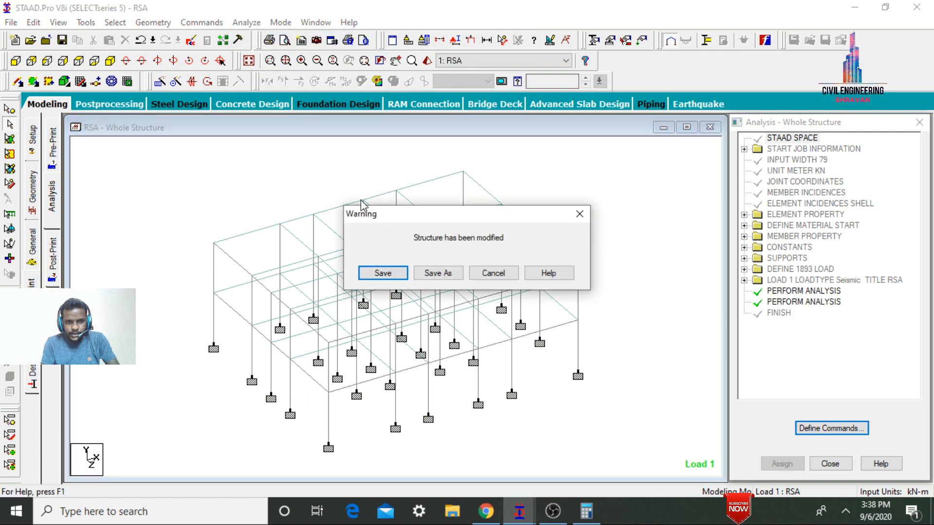
pyautogui.click(379, 274)
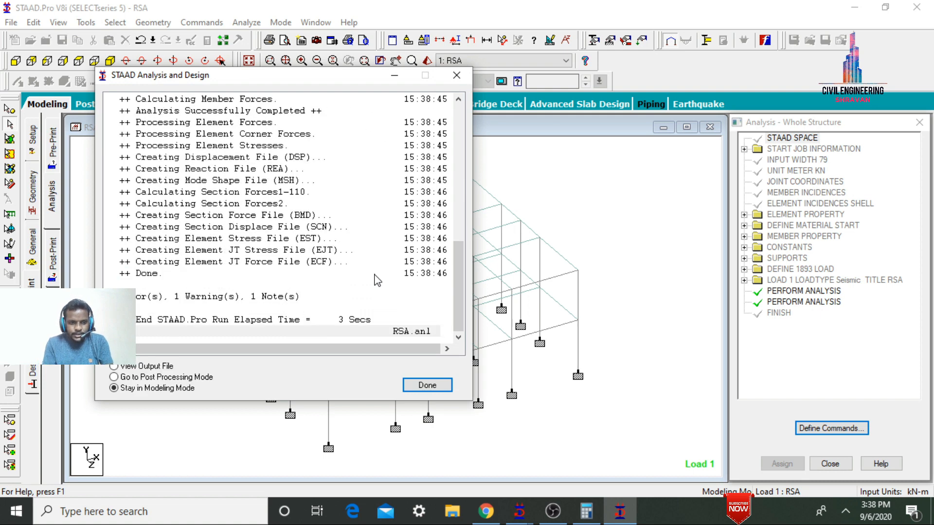
pyautogui.click(197, 378)
pyautogui.click(437, 388)
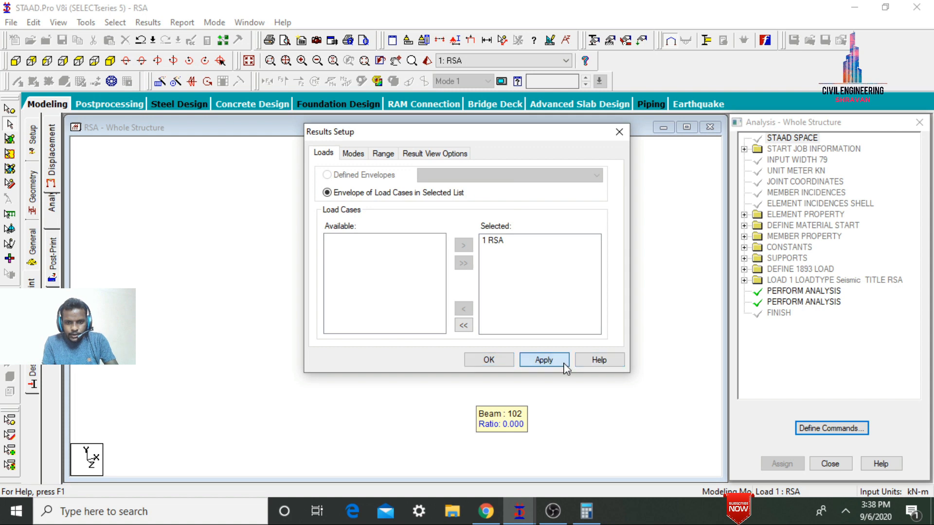
# Accept the results setup with the RSA load case selected and set the displayed mode to Mode 6
pyautogui.click(488, 359)
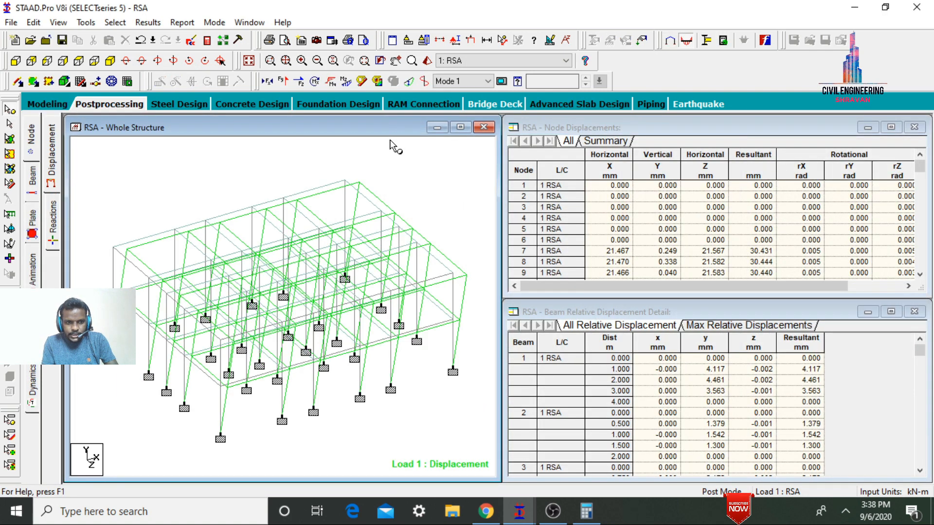
pyautogui.click(478, 60)
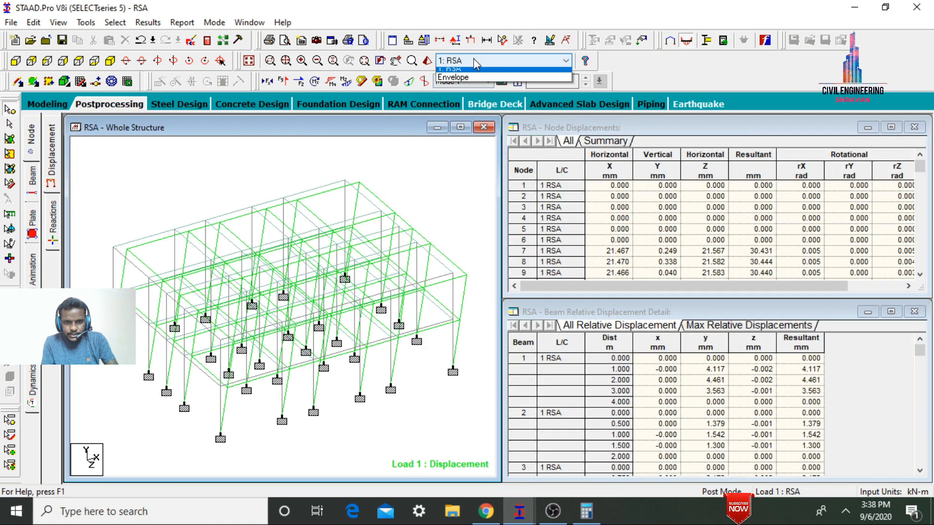
pyautogui.click(477, 63)
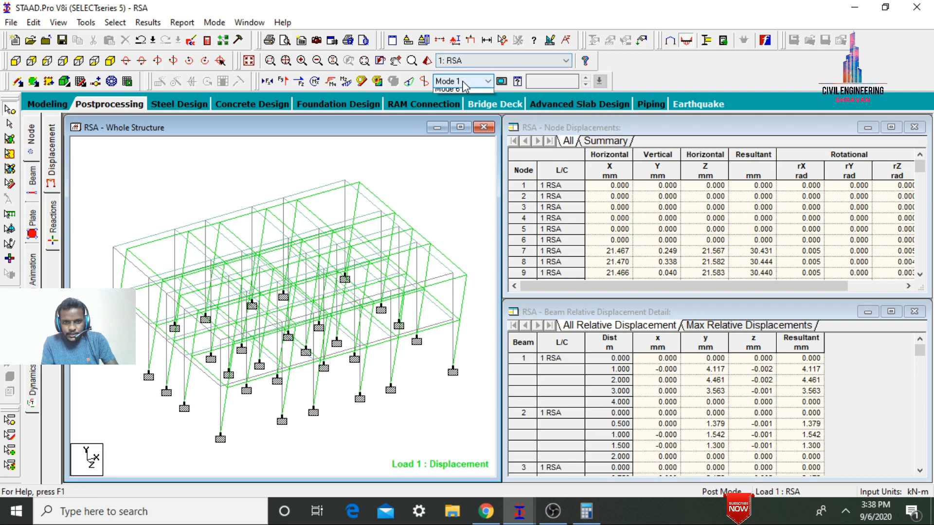
pyautogui.click(464, 83)
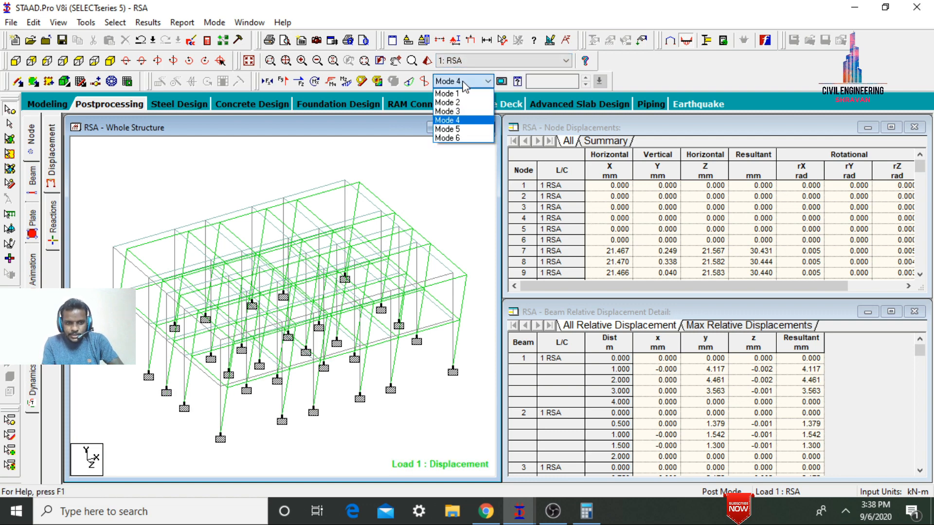
pyautogui.click(448, 138)
# Show the beam forces with the Shear Y diagram instead of Bending Z, and go through the modes up to Mode 6
pyautogui.click(30, 181)
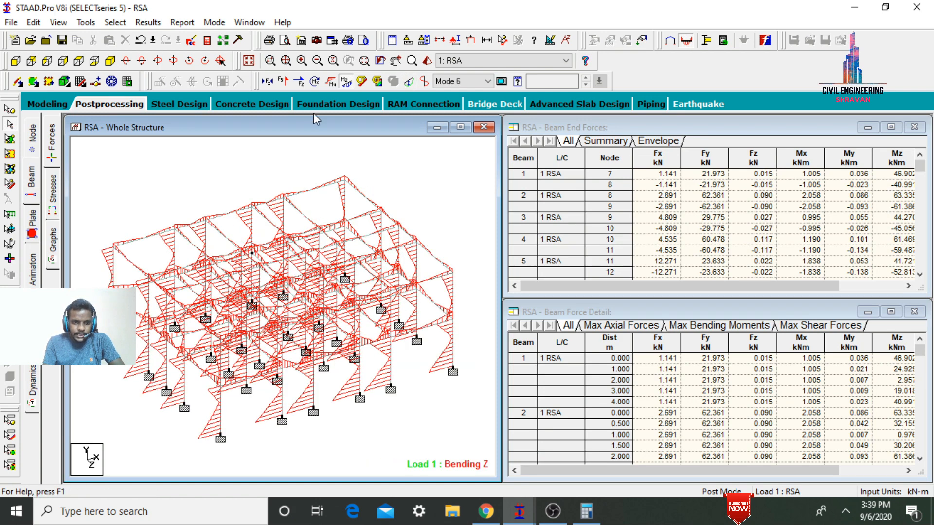
pyautogui.click(282, 83)
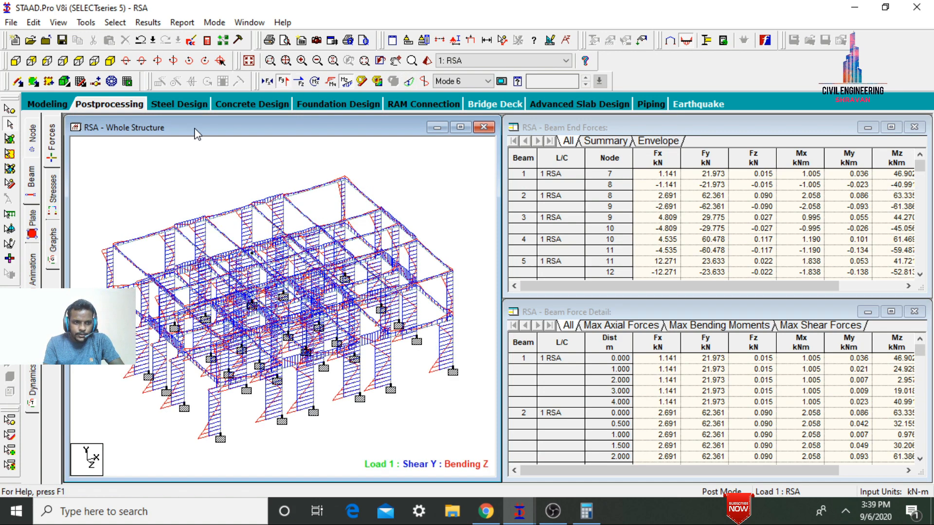
pyautogui.click(346, 81)
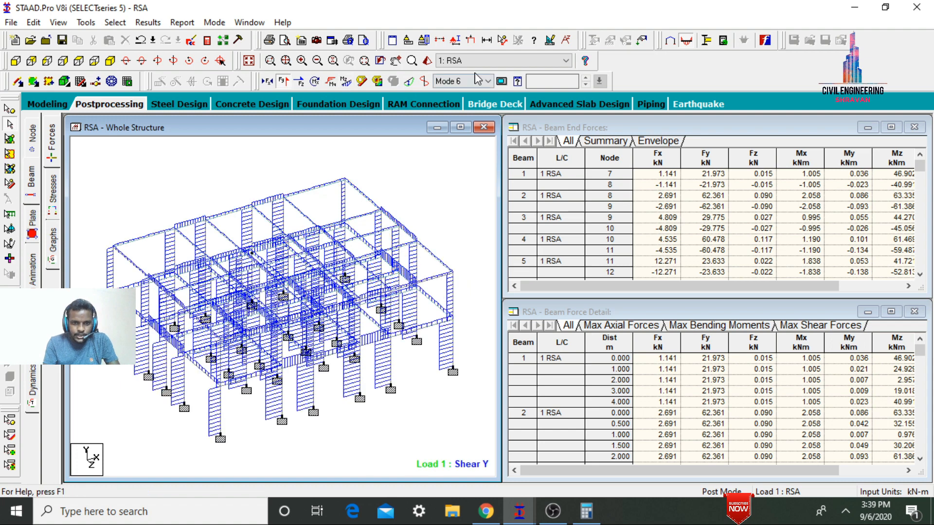
pyautogui.click(467, 83)
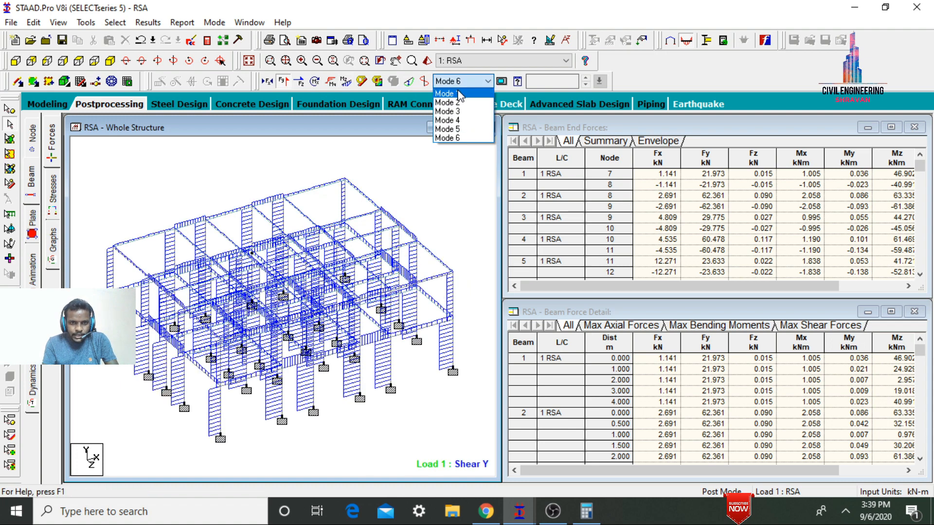
pyautogui.click(458, 101)
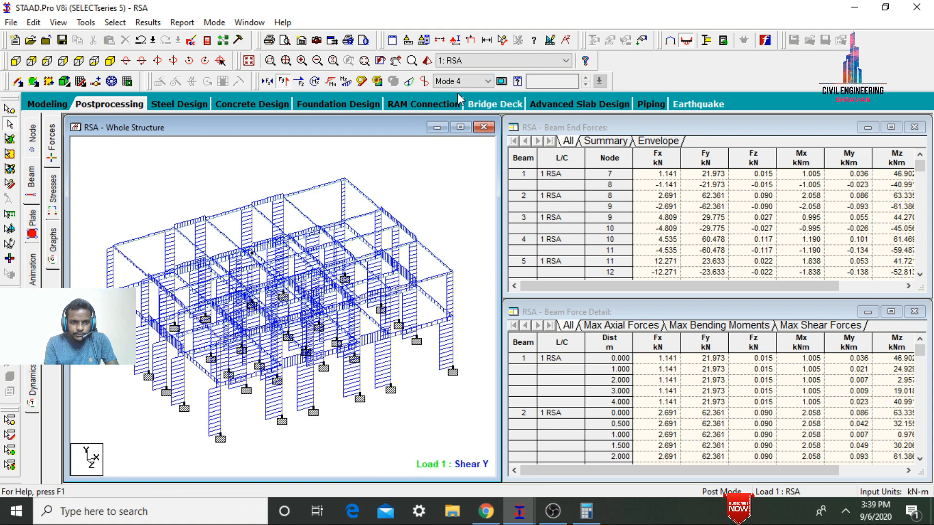
pyautogui.click(476, 61)
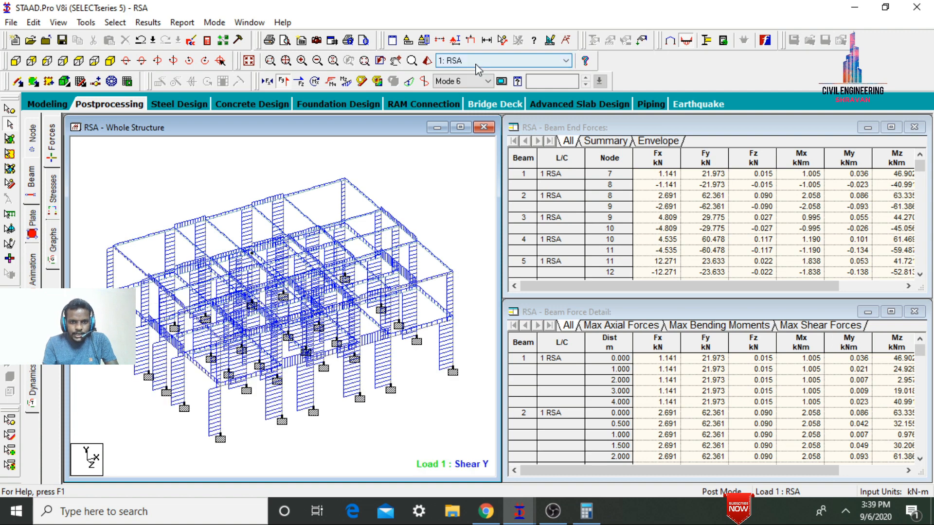
pyautogui.click(475, 60)
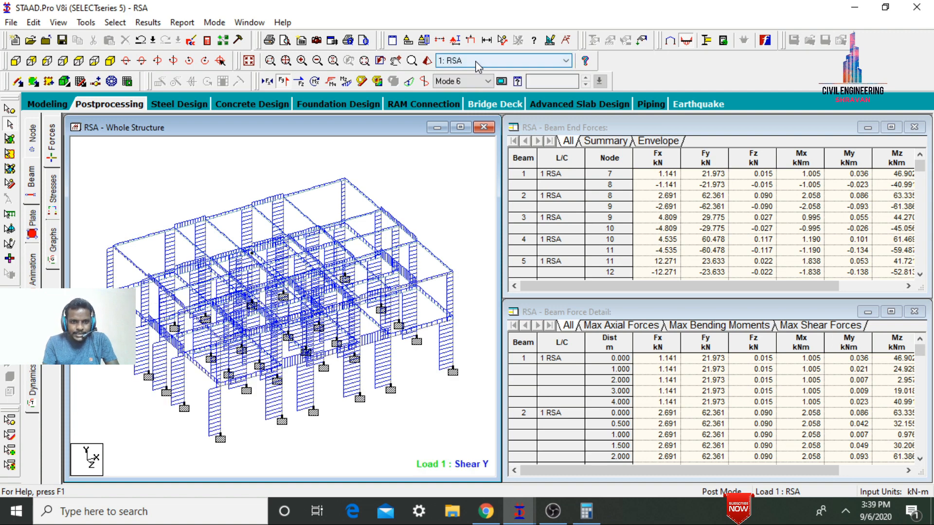
# Replace the Shear Y diagram with Bending Z and go through the modes from Mode 1 to Mode 6
pyautogui.click(329, 82)
pyautogui.click(284, 83)
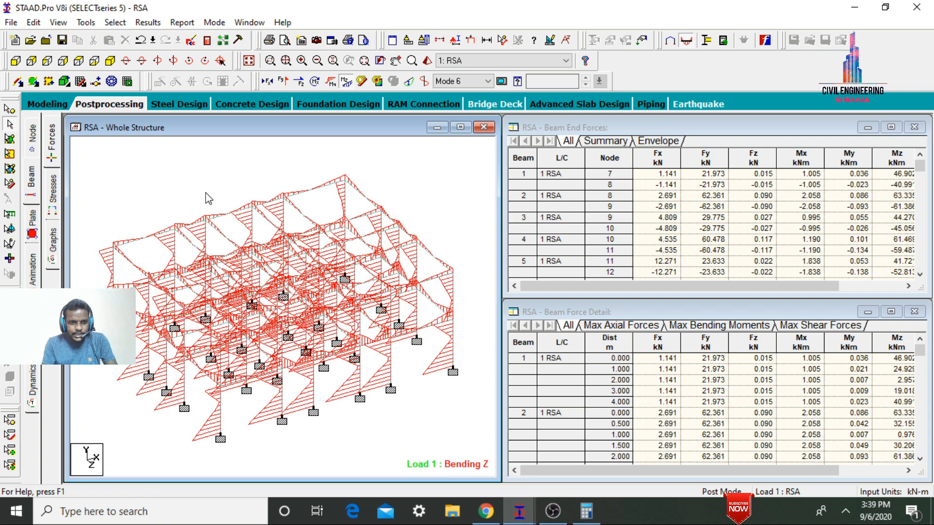
pyautogui.click(467, 82)
pyautogui.click(446, 94)
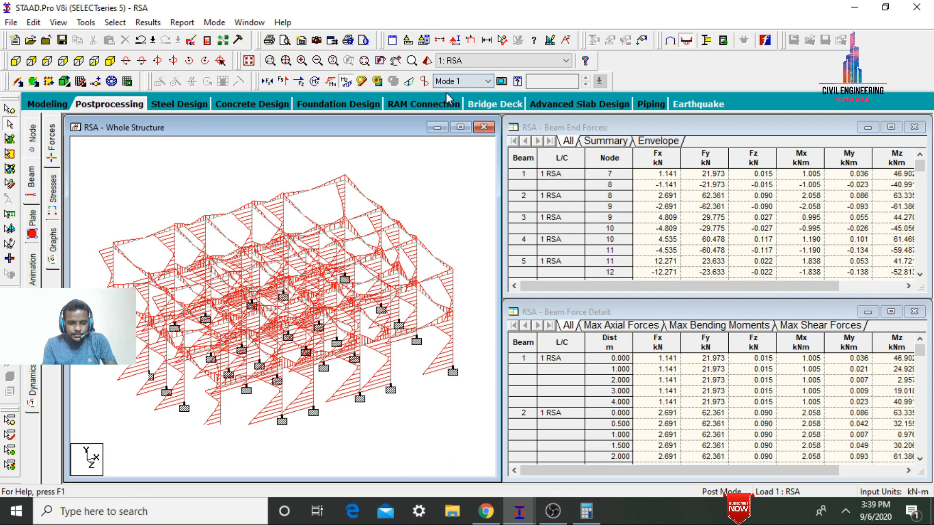
pyautogui.scroll(-4, 445, 92)
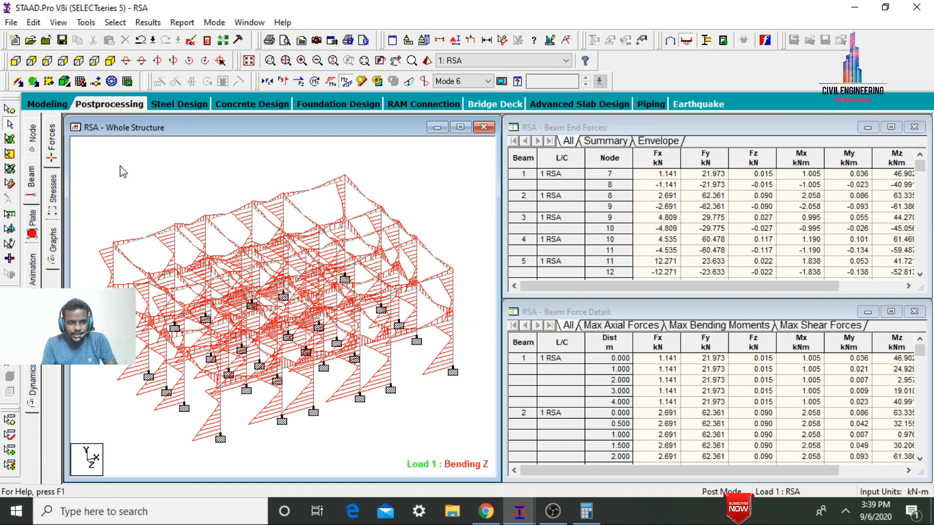
# Display the plate stress contour for the RSA load case with stress type Max Absolute and normal fill
pyautogui.click(32, 227)
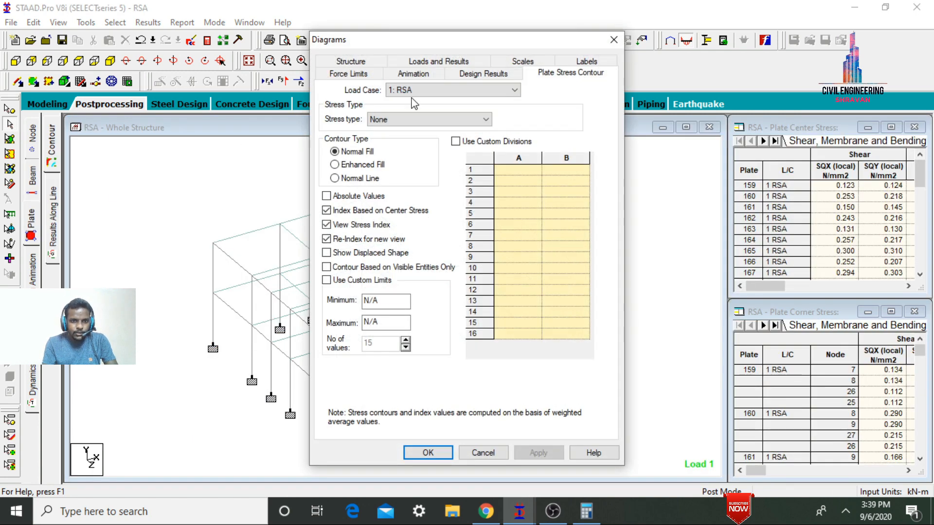
pyautogui.click(428, 120)
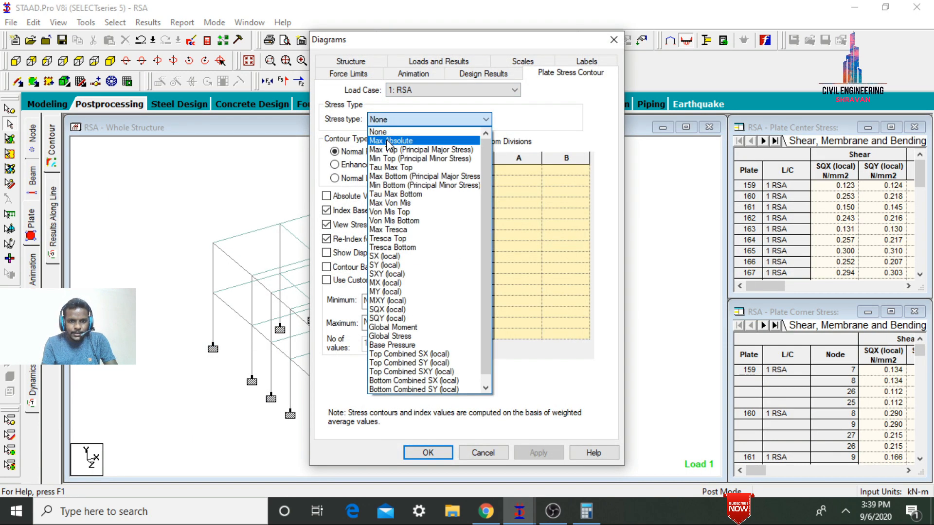
pyautogui.click(390, 140)
pyautogui.click(539, 452)
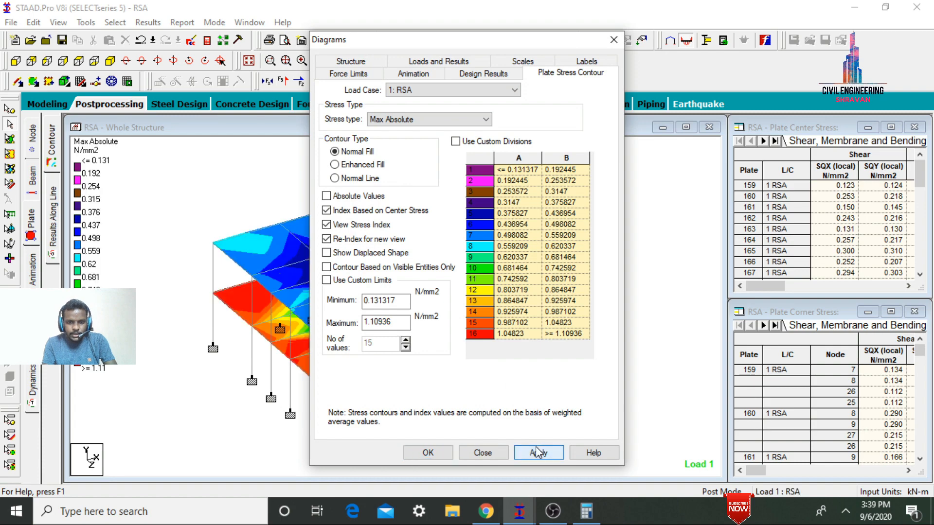
pyautogui.click(428, 452)
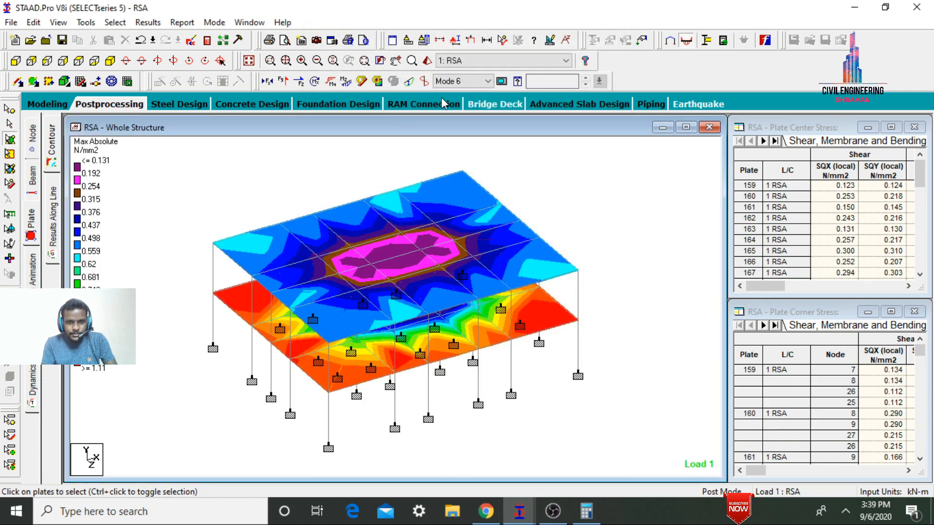
# Examine the plate stress contour while stepping through the modes from Mode 1 to Mode 6
pyautogui.click(459, 82)
pyautogui.click(447, 93)
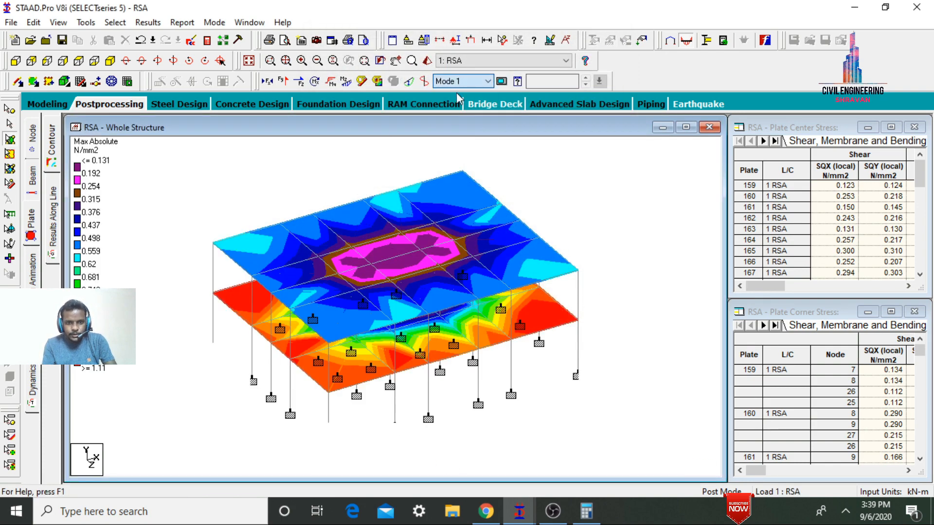
pyautogui.press('Down')
pyautogui.press('Down')
pyautogui.press('Down')
pyautogui.press('Down')
pyautogui.press('Down')
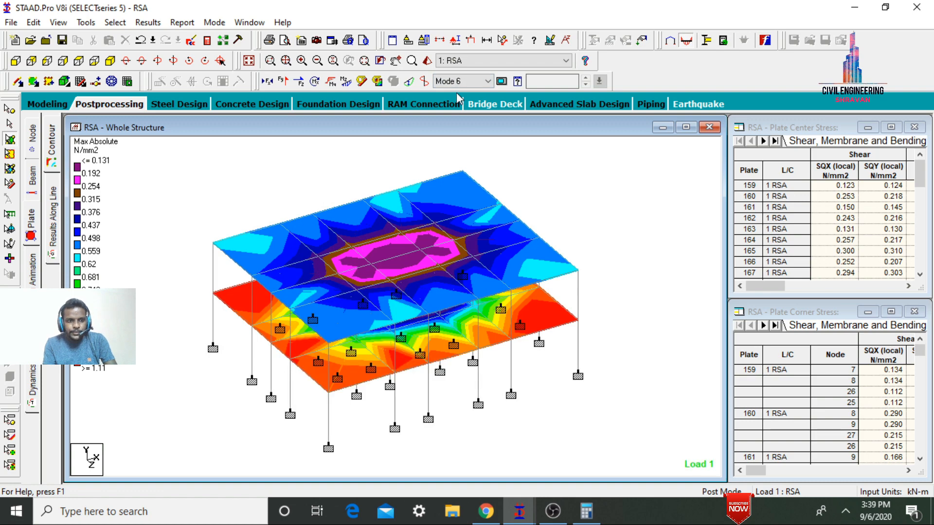
# Animate the deflection of the whole structure with 1 extra frame and a target of 10 FPS
pyautogui.click(30, 284)
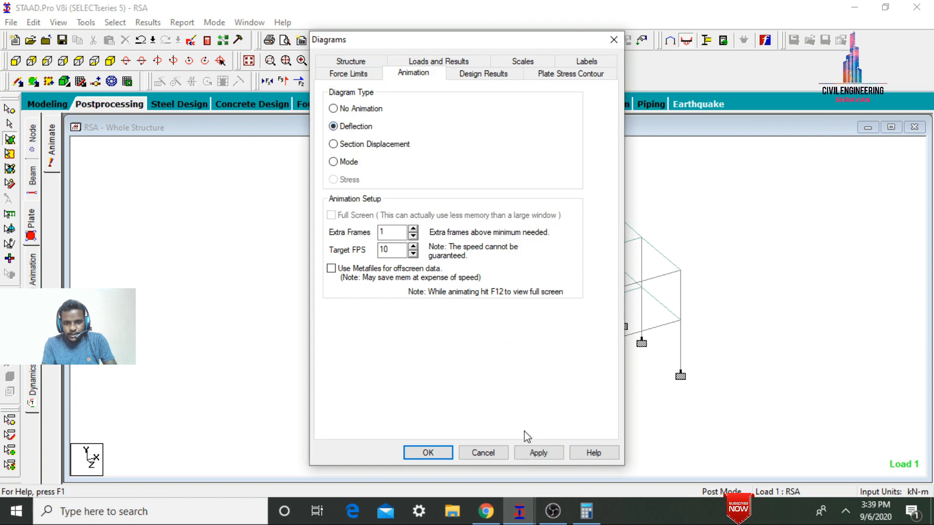
pyautogui.click(537, 452)
pyautogui.click(444, 453)
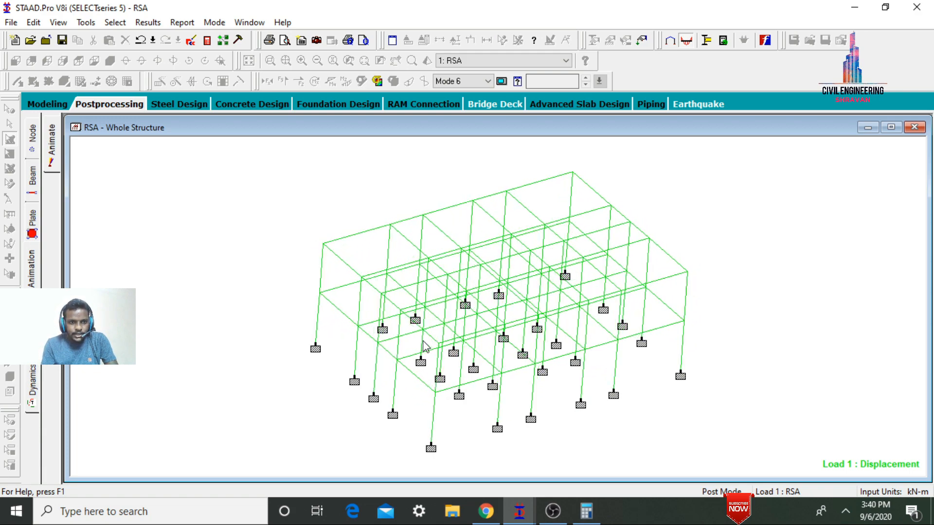
# Open the analysis output and examine the eigensolution frequencies and the modal weights of the 1893 response spectrum load
pyautogui.click(211, 44)
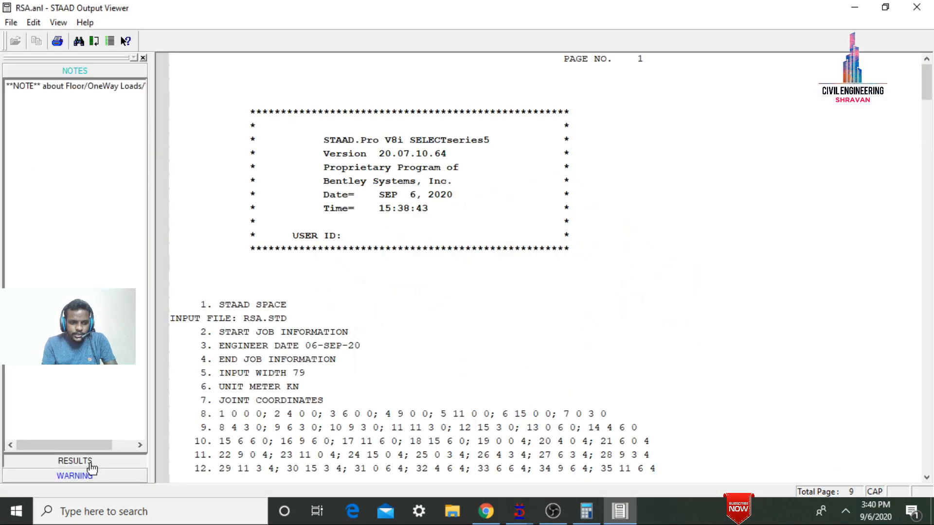
pyautogui.click(78, 459)
pyautogui.click(58, 103)
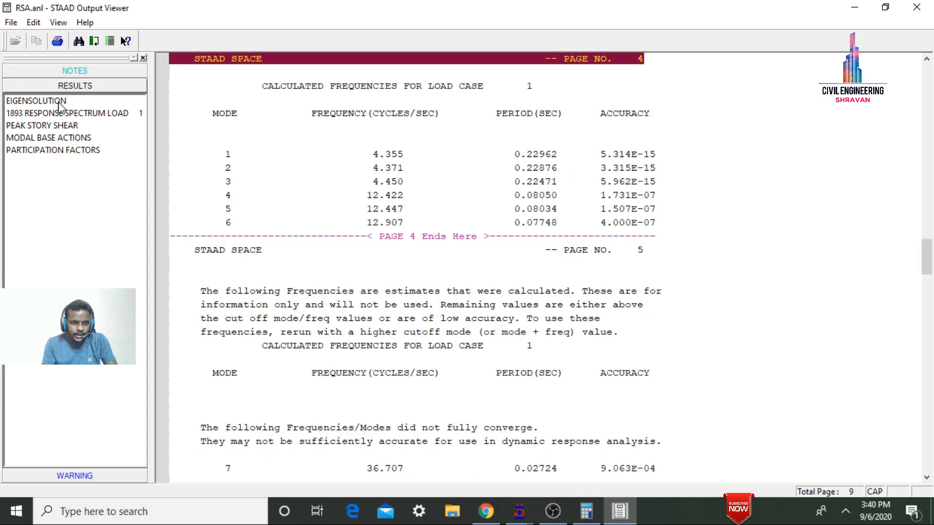
pyautogui.click(218, 116)
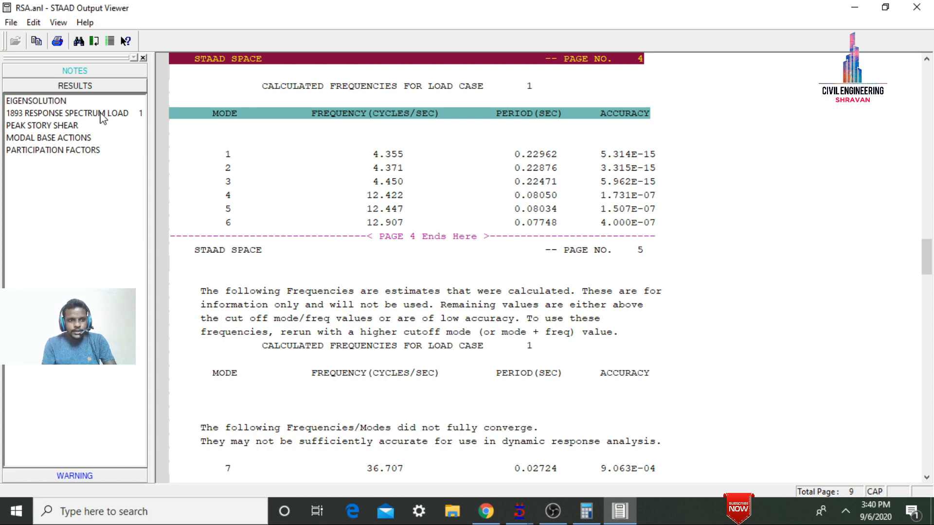
pyautogui.click(73, 113)
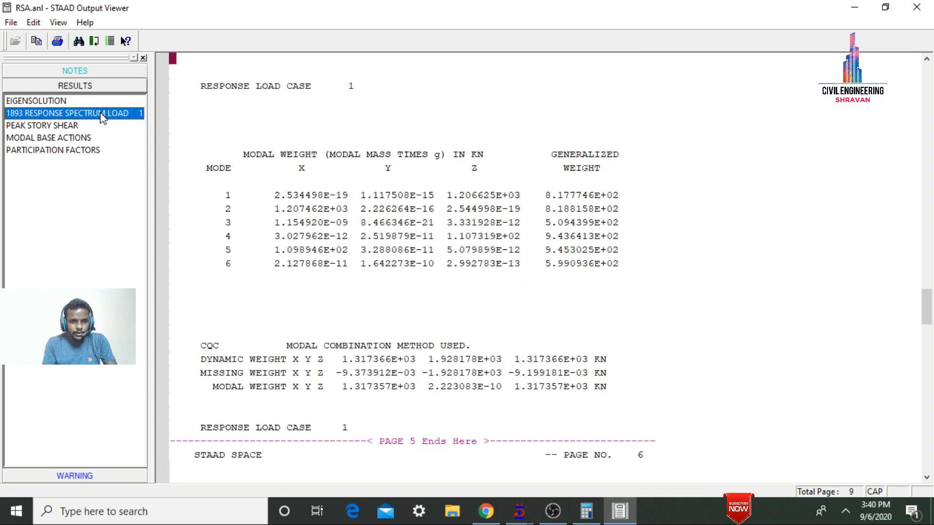
pyautogui.click(277, 159)
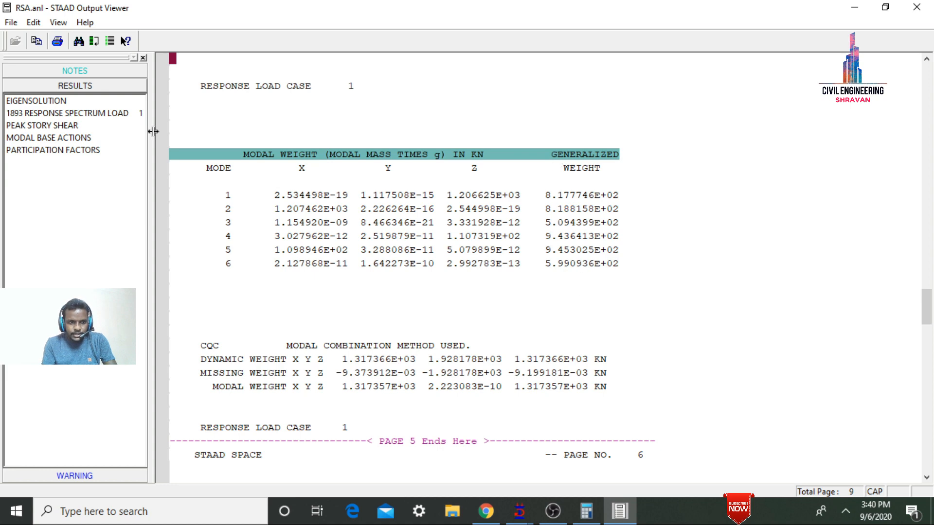
# Review the peak story shear, modal base actions and participation factors in the output, and close the output viewer
pyautogui.click(65, 128)
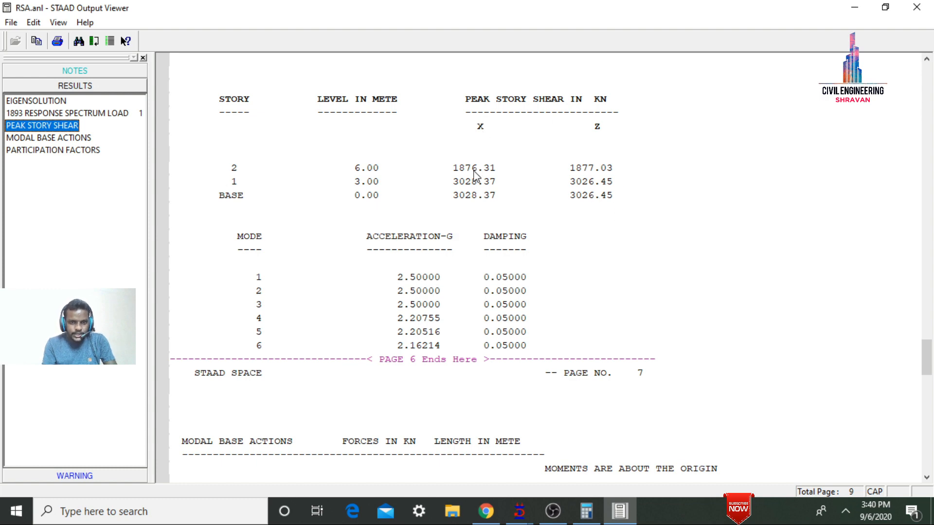
pyautogui.click(50, 139)
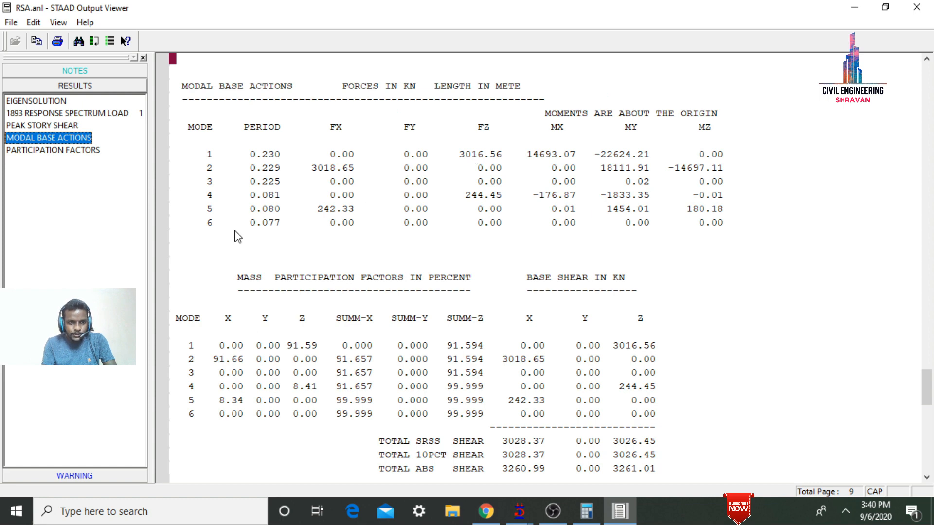
pyautogui.click(89, 157)
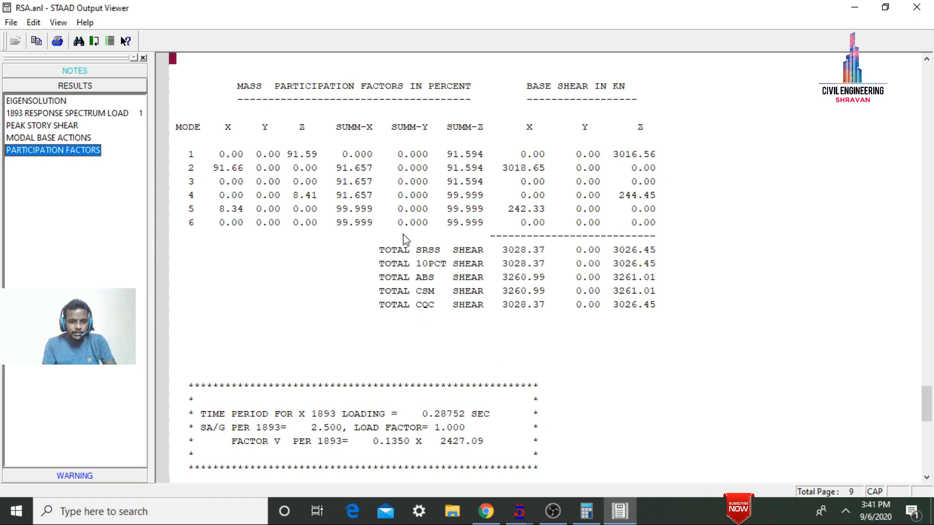
pyautogui.click(917, 7)
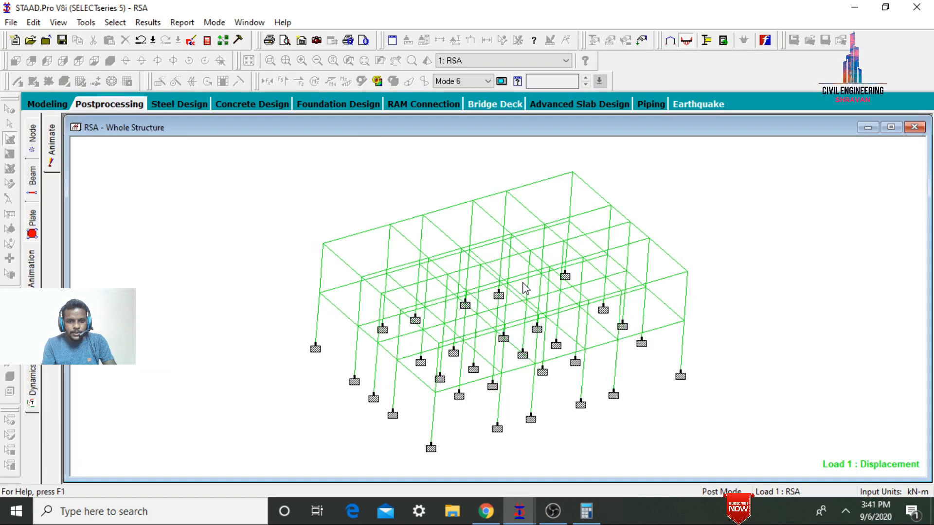